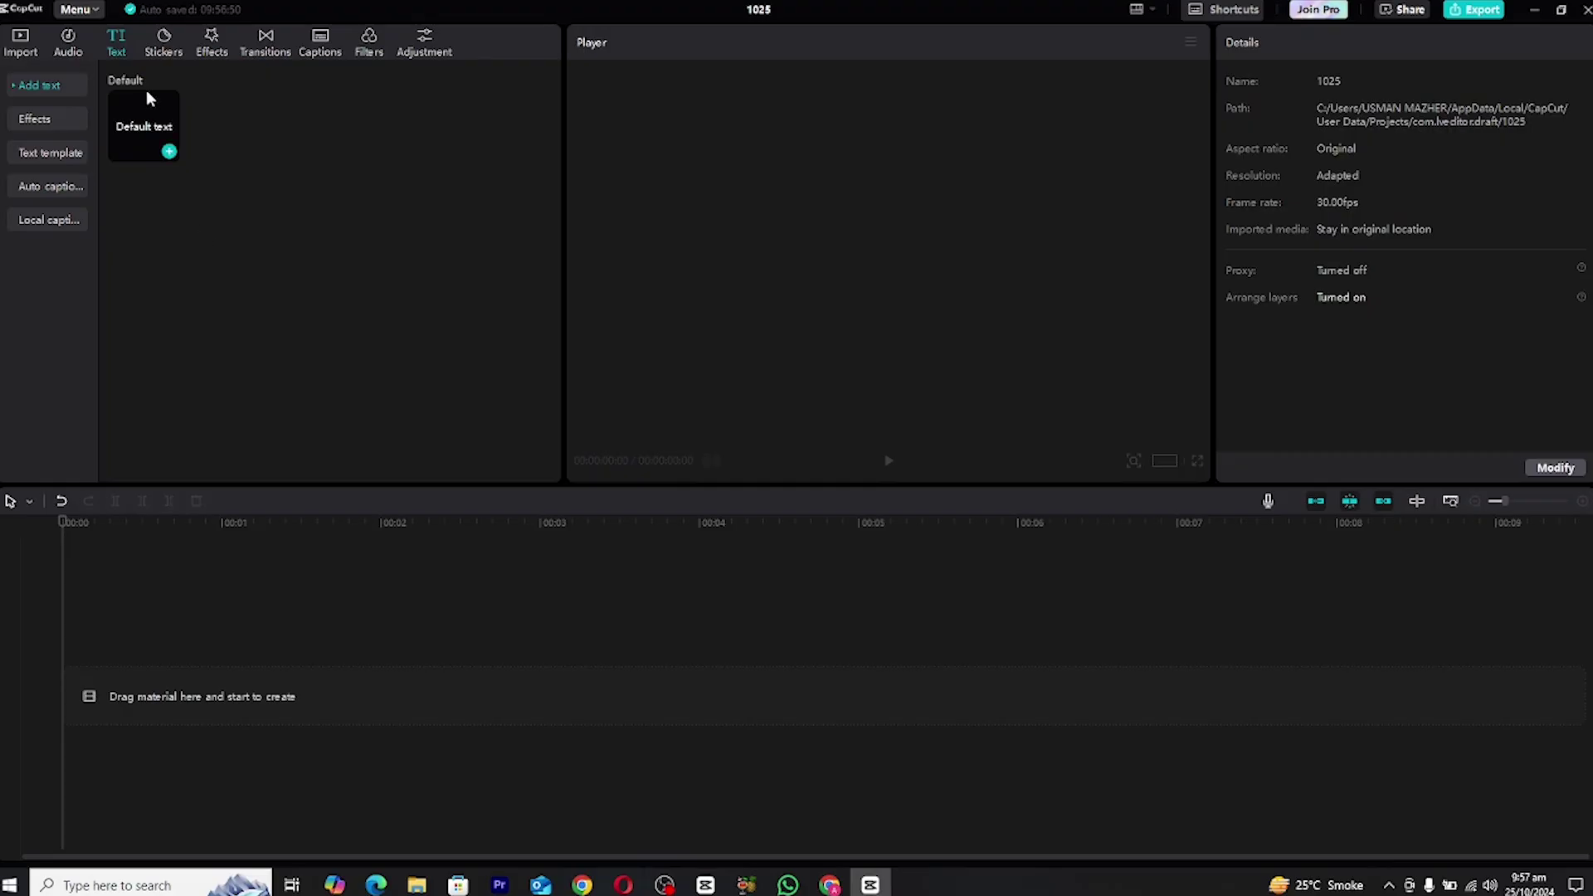
Add a Default text clip to the timeline and select its placeholder text.
click(146, 117)
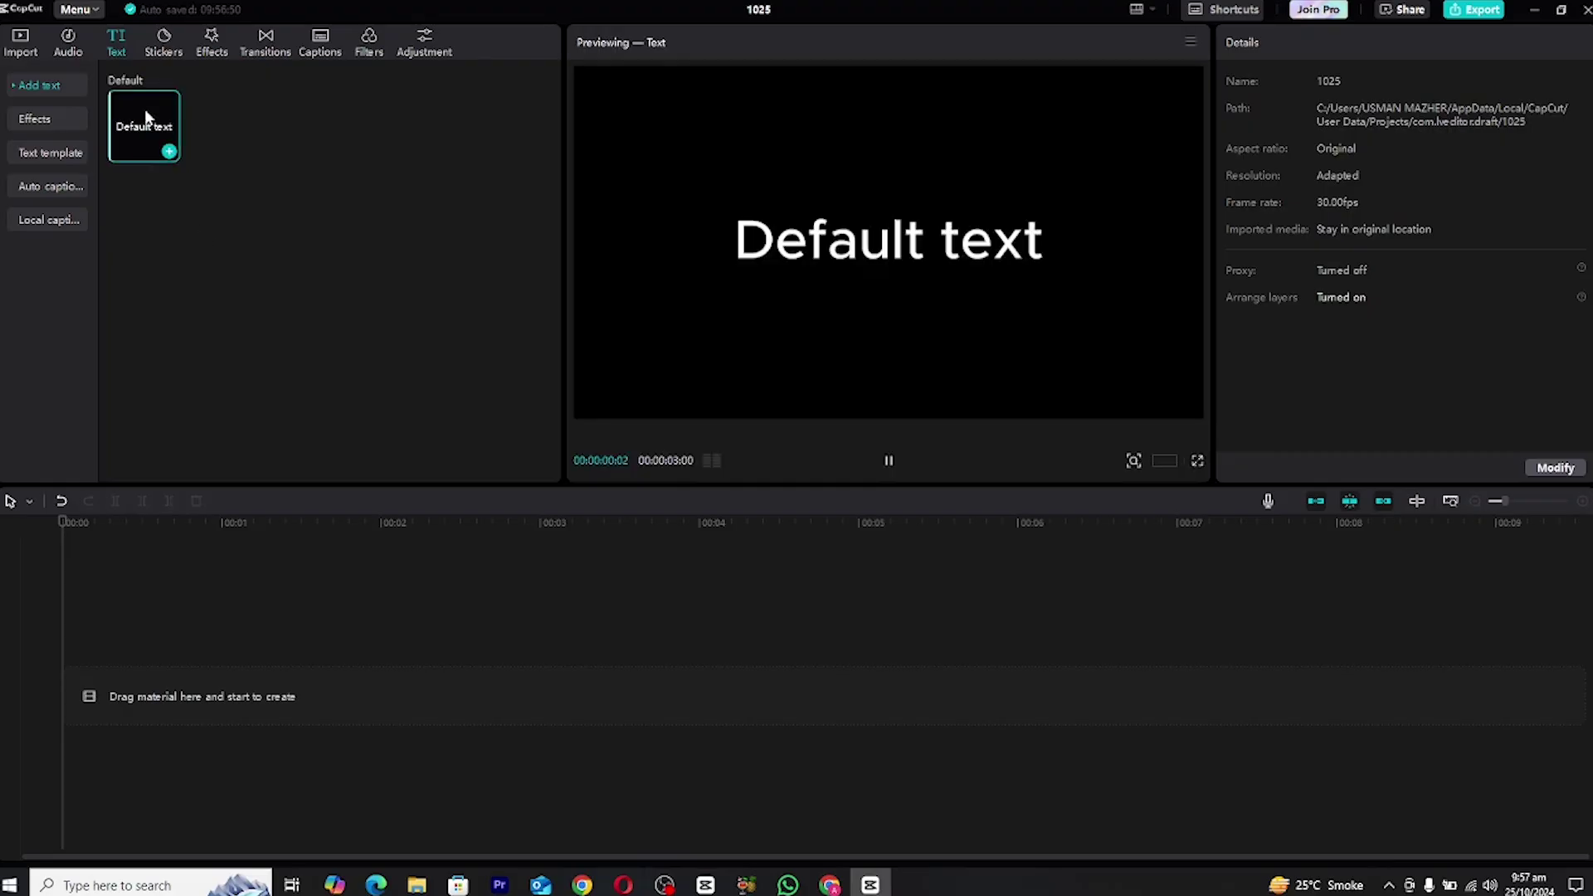
drag(145, 108, 172, 663)
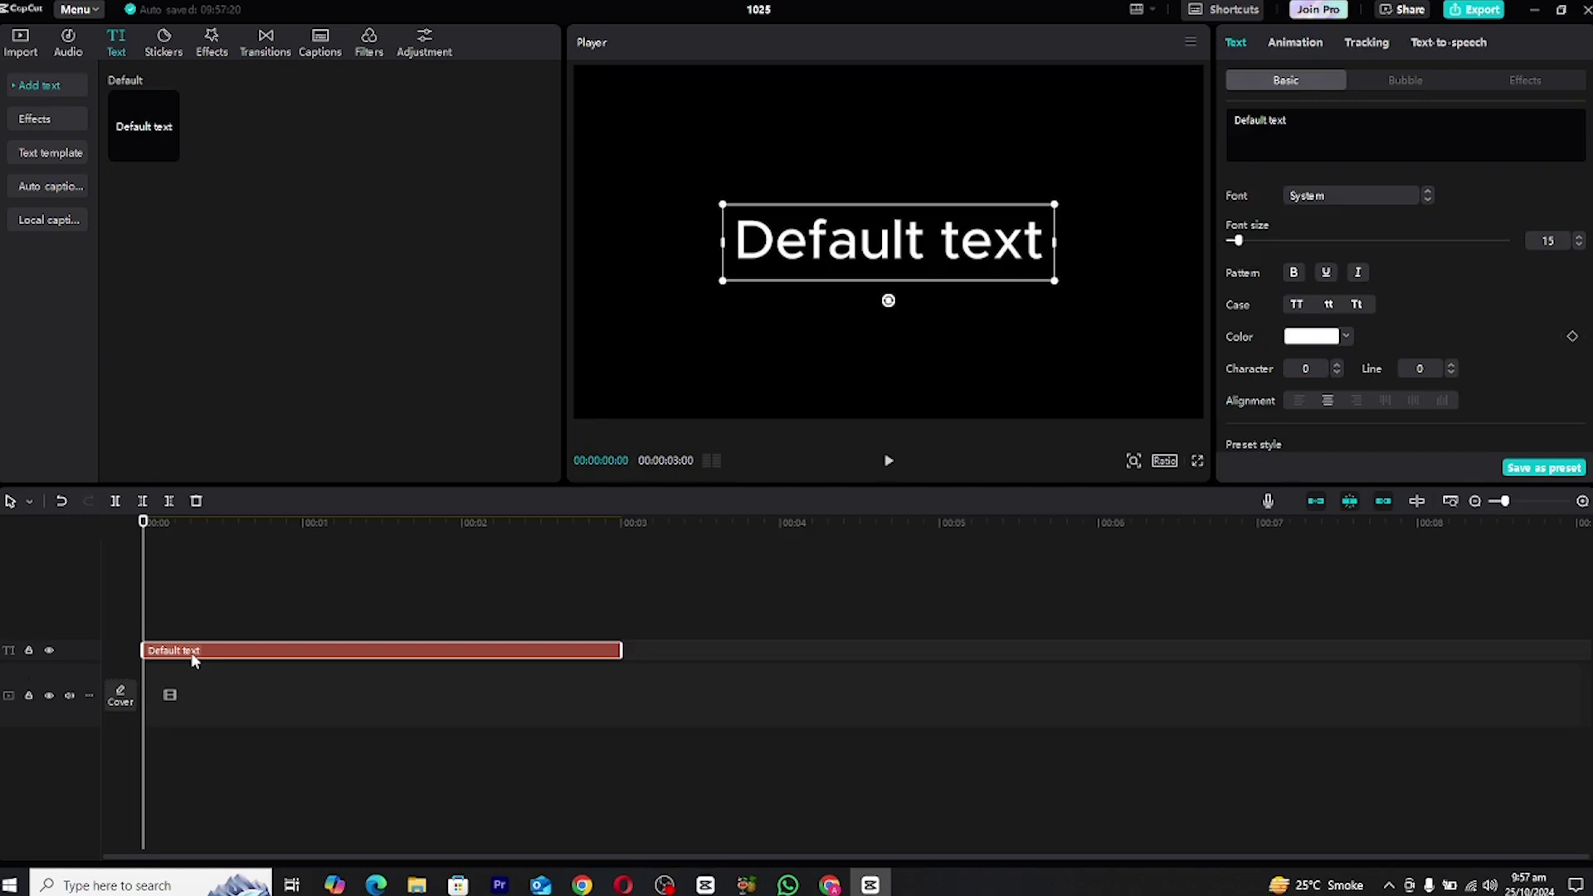
click(1319, 133)
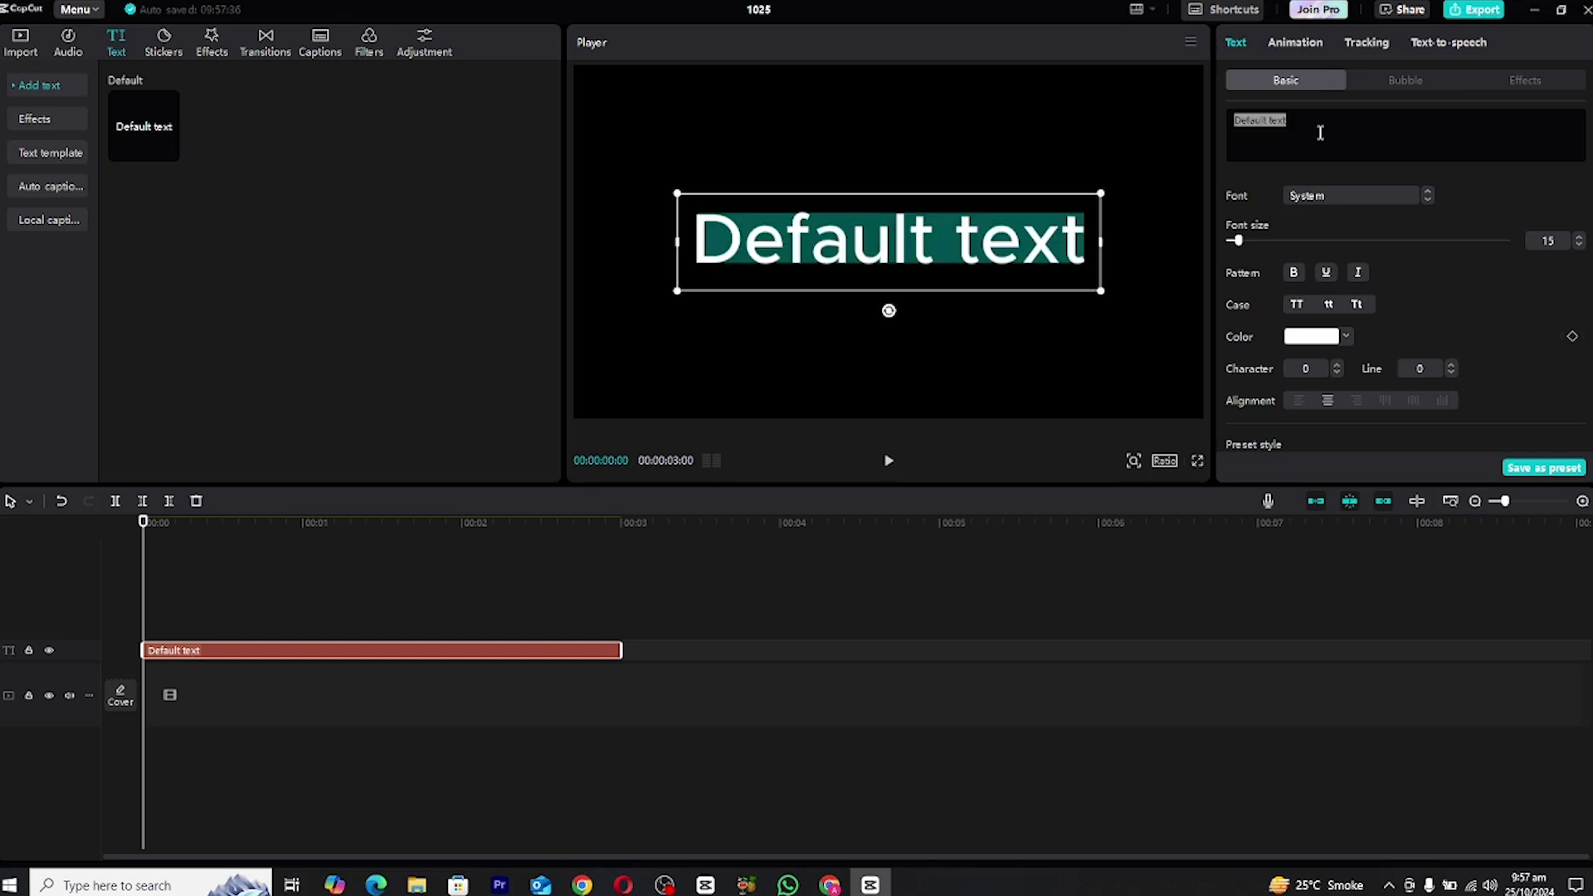
Type red, blue and green on three separate lines.
text(red)
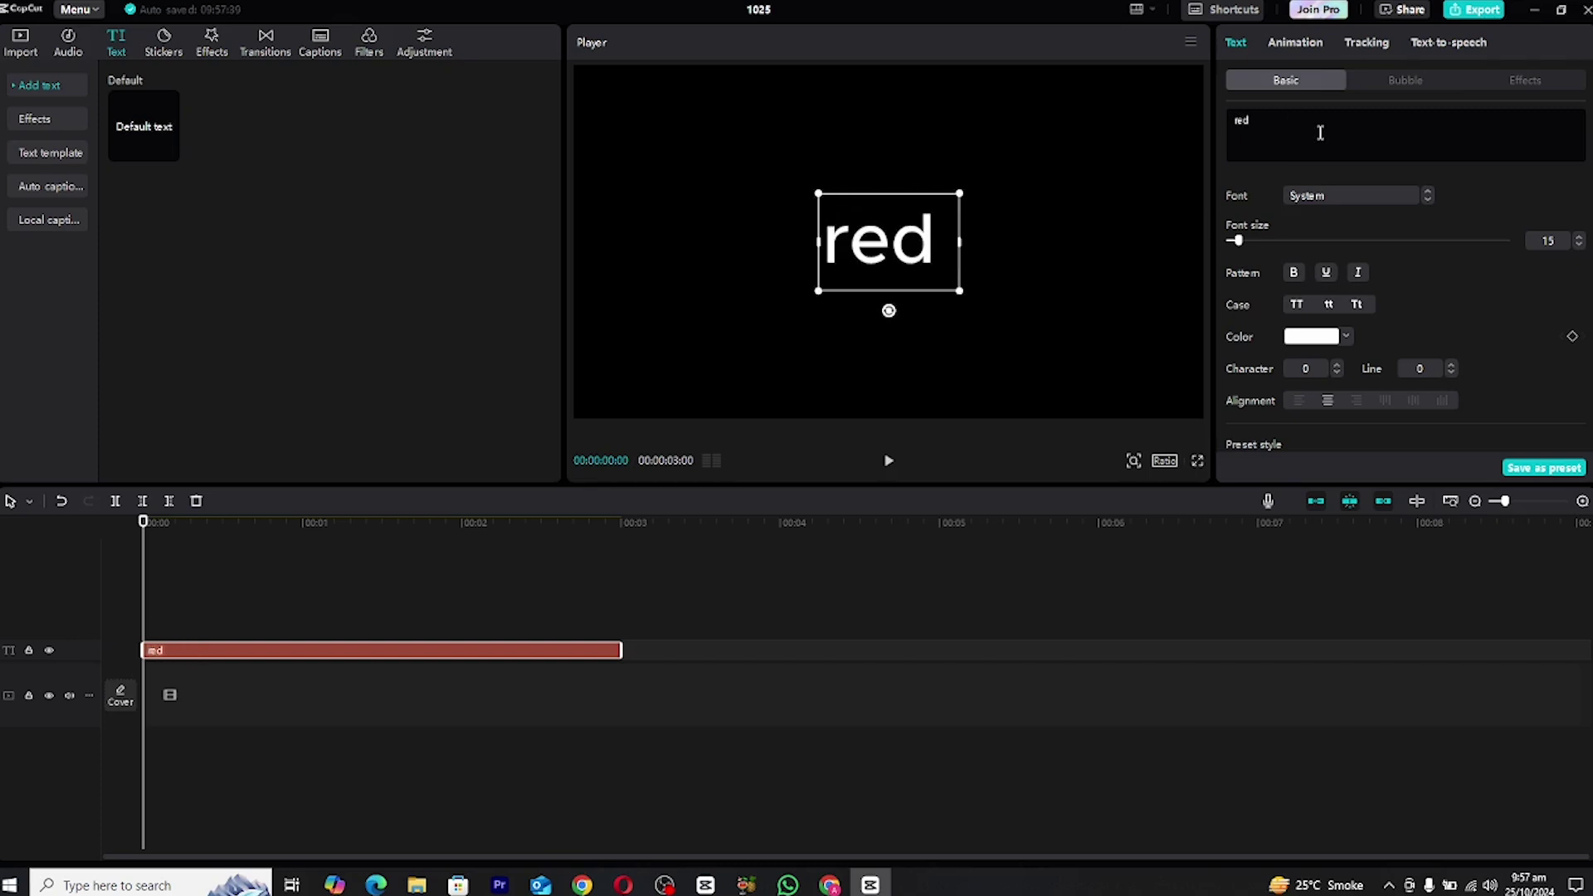
key(Return)
text(blue)
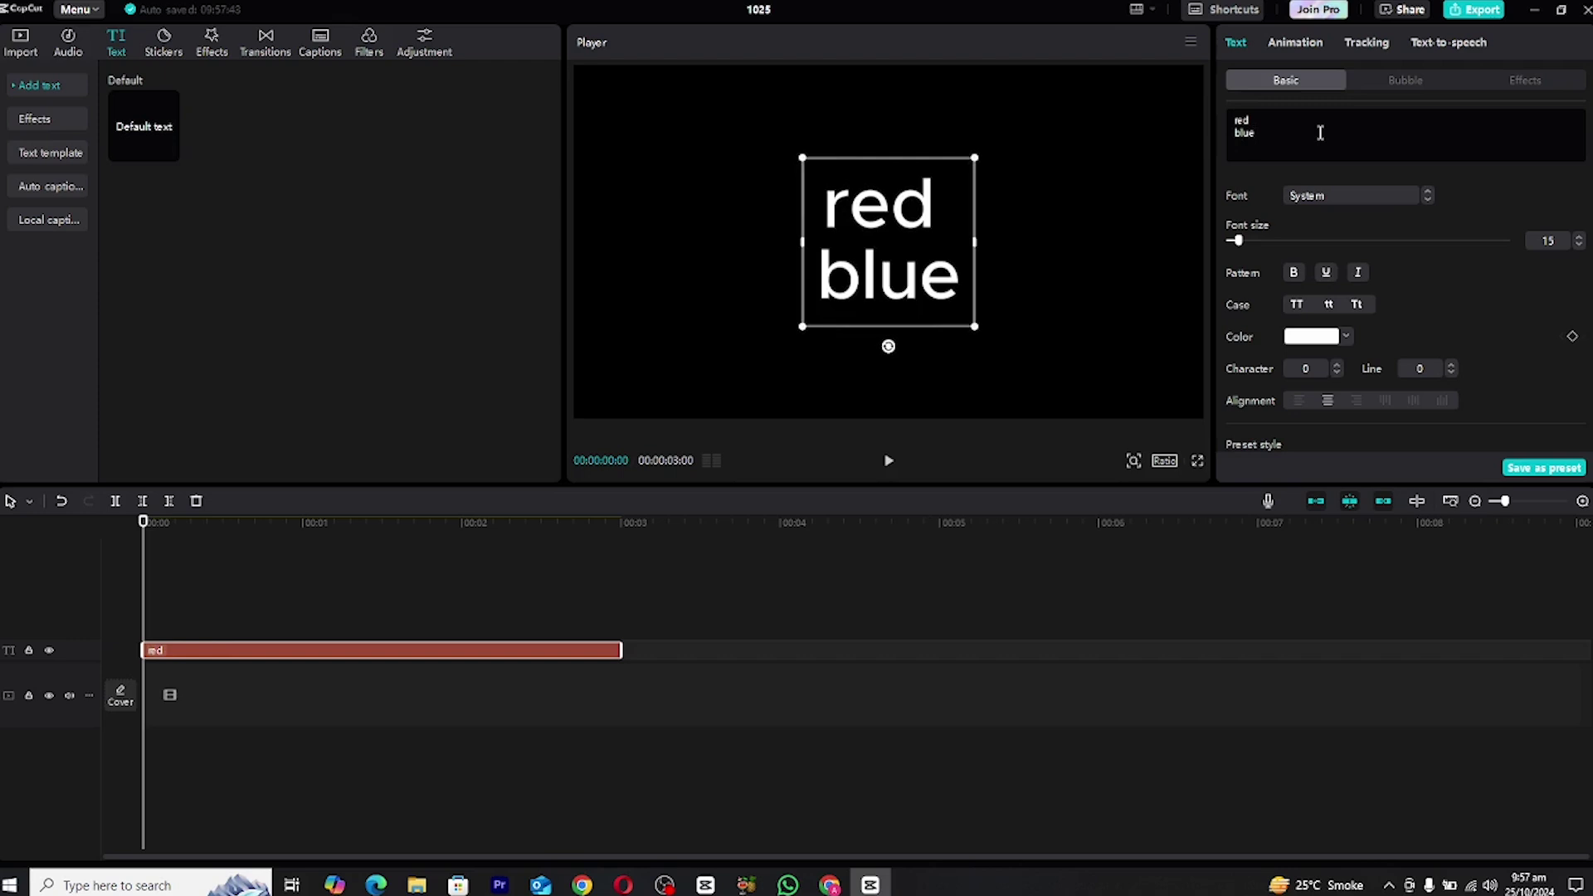
key(Return)
text(green)
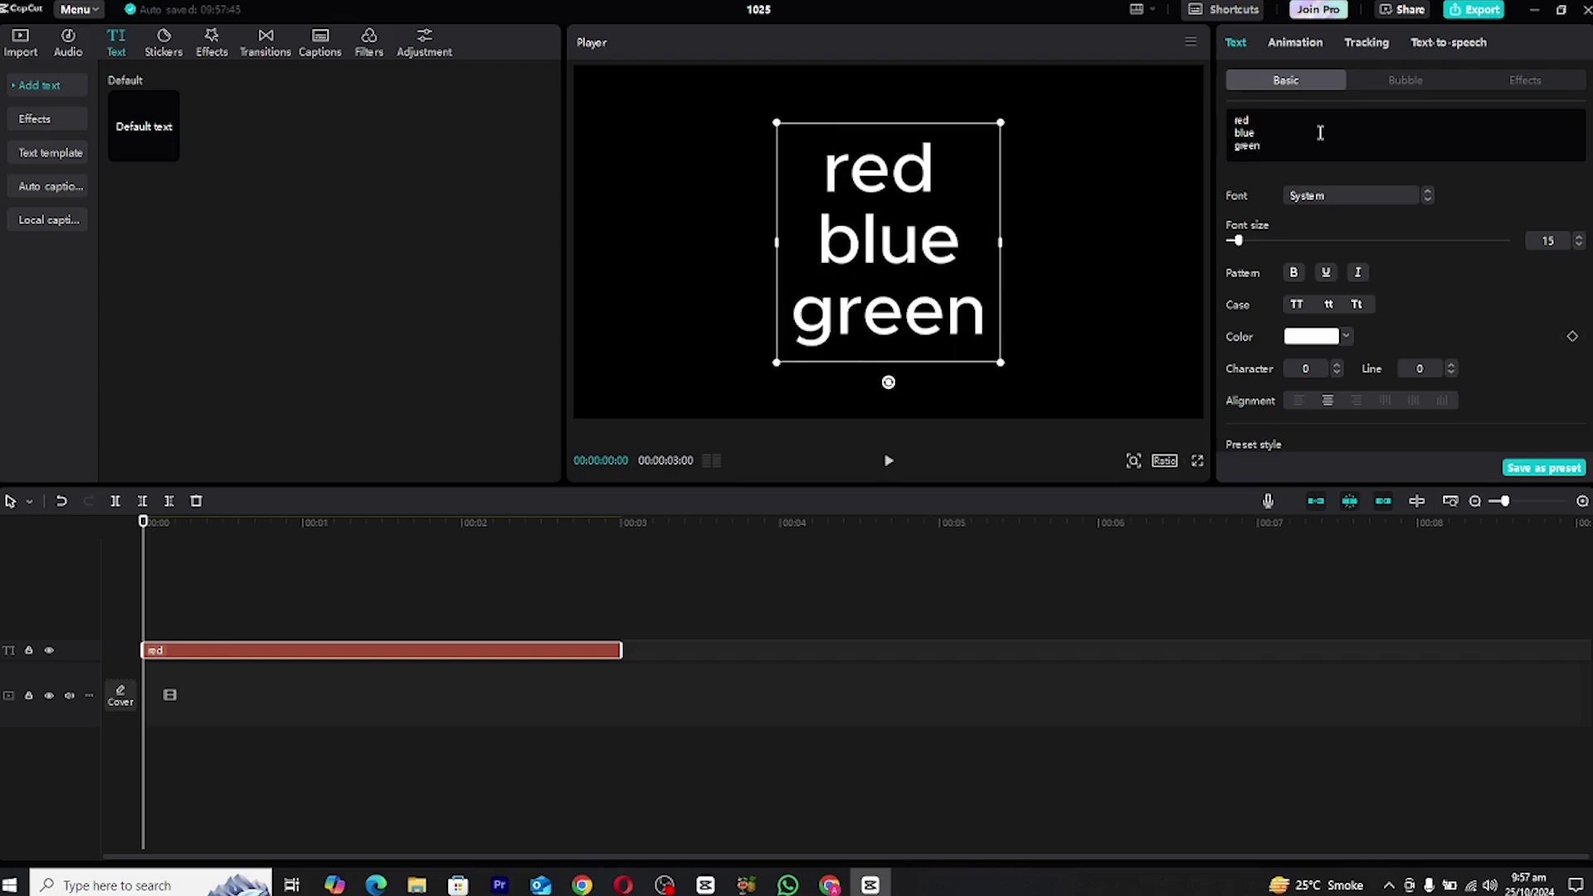
key(BackSpace)
key(BackSpace)
key(BackSpace)
key(BackSpace)
key(BackSpace)
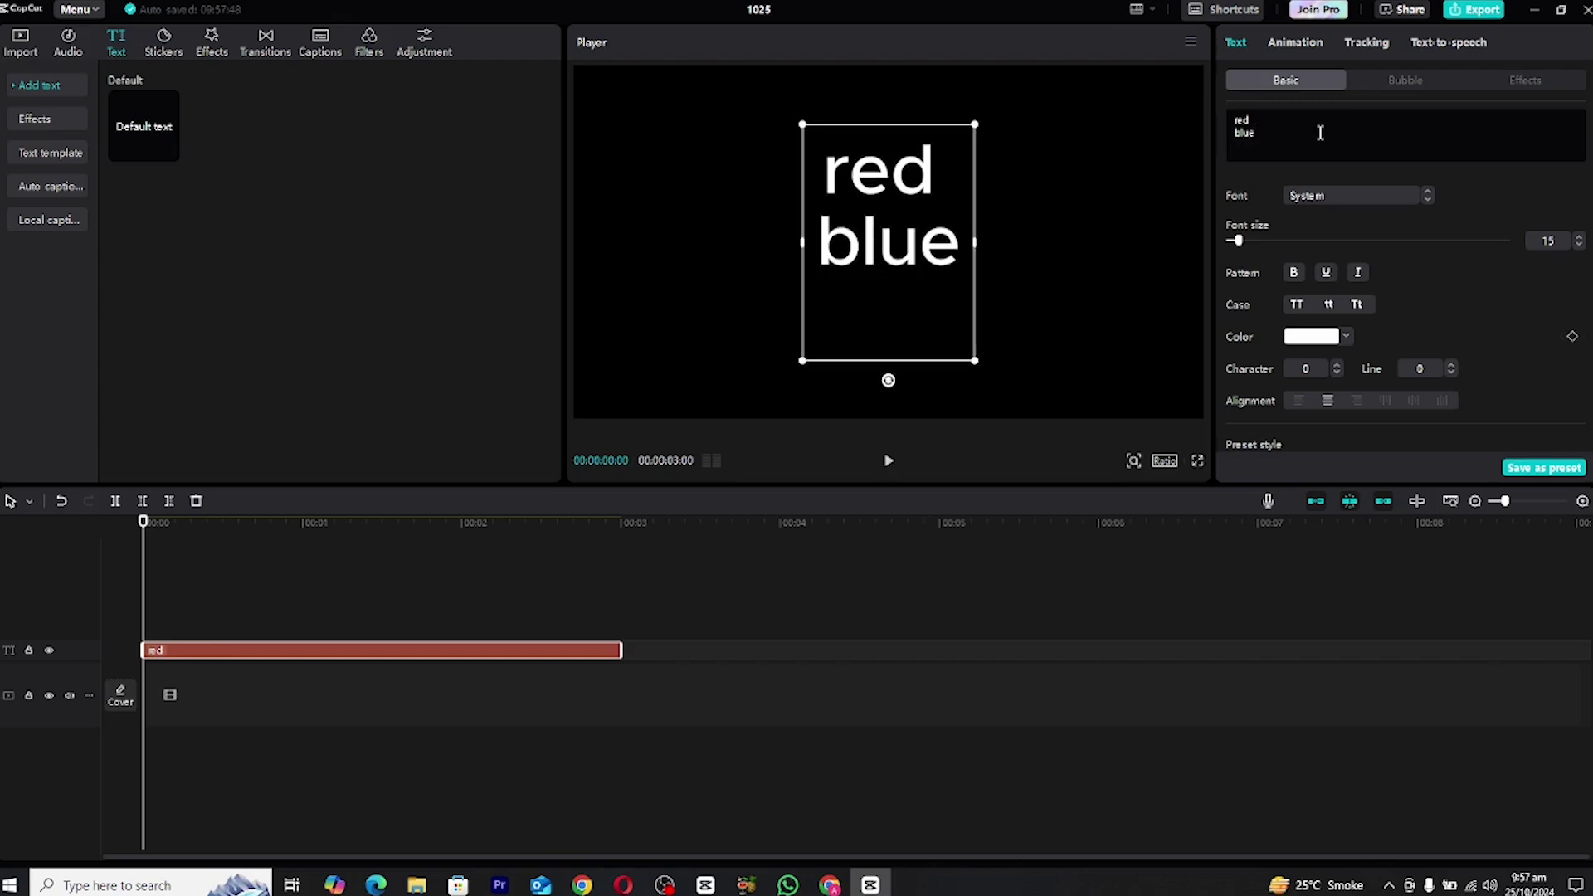
text(green)
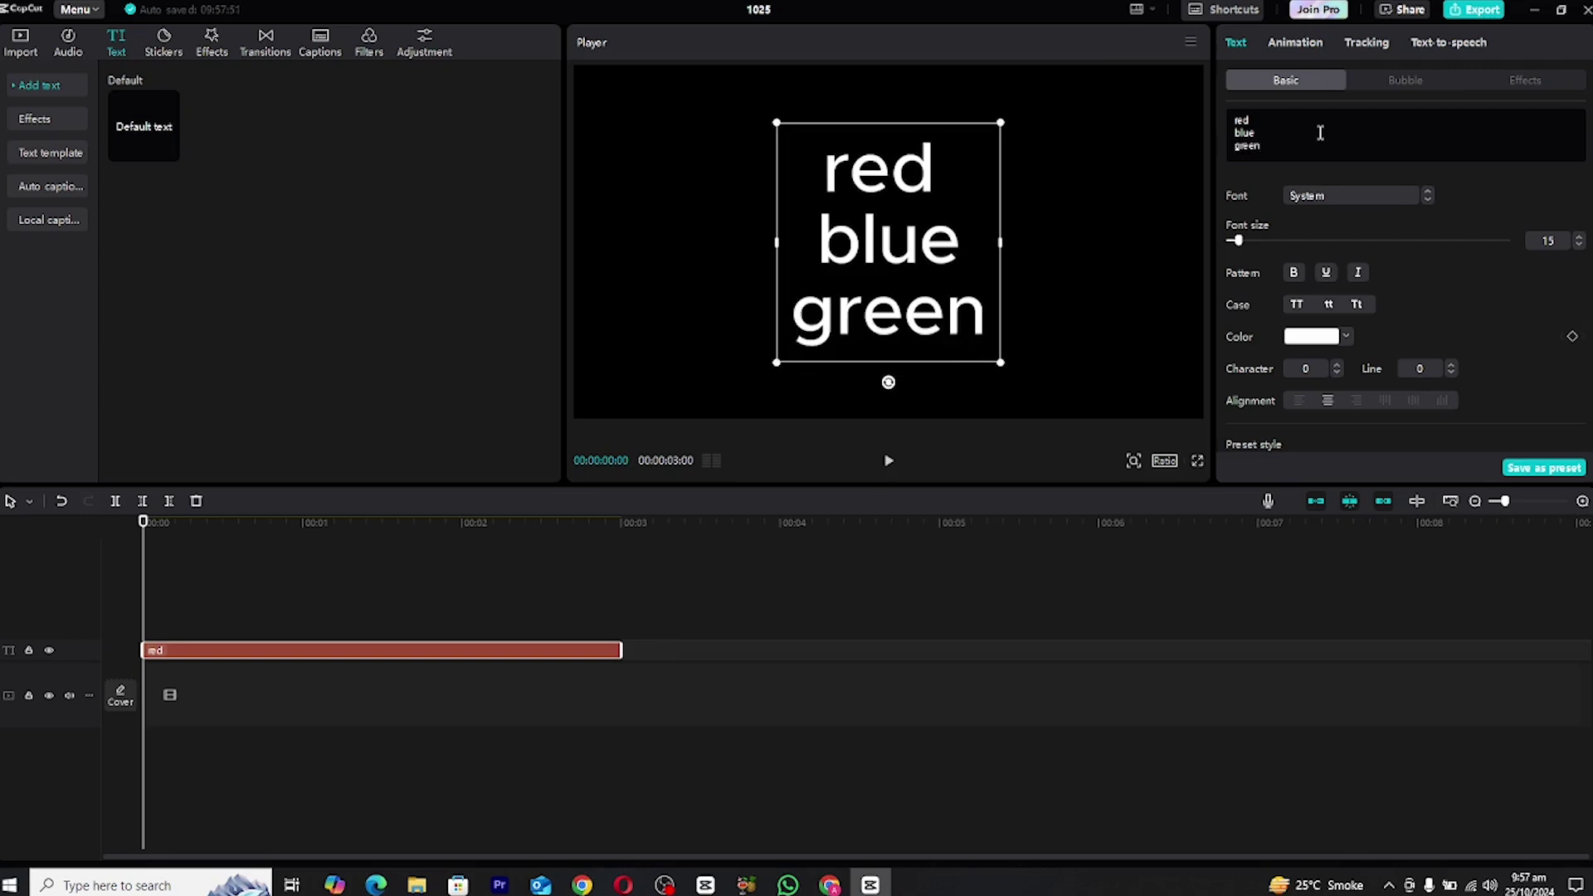
Add white and yellow as the fourth and fifth lines, fixing typos.
key(Return)
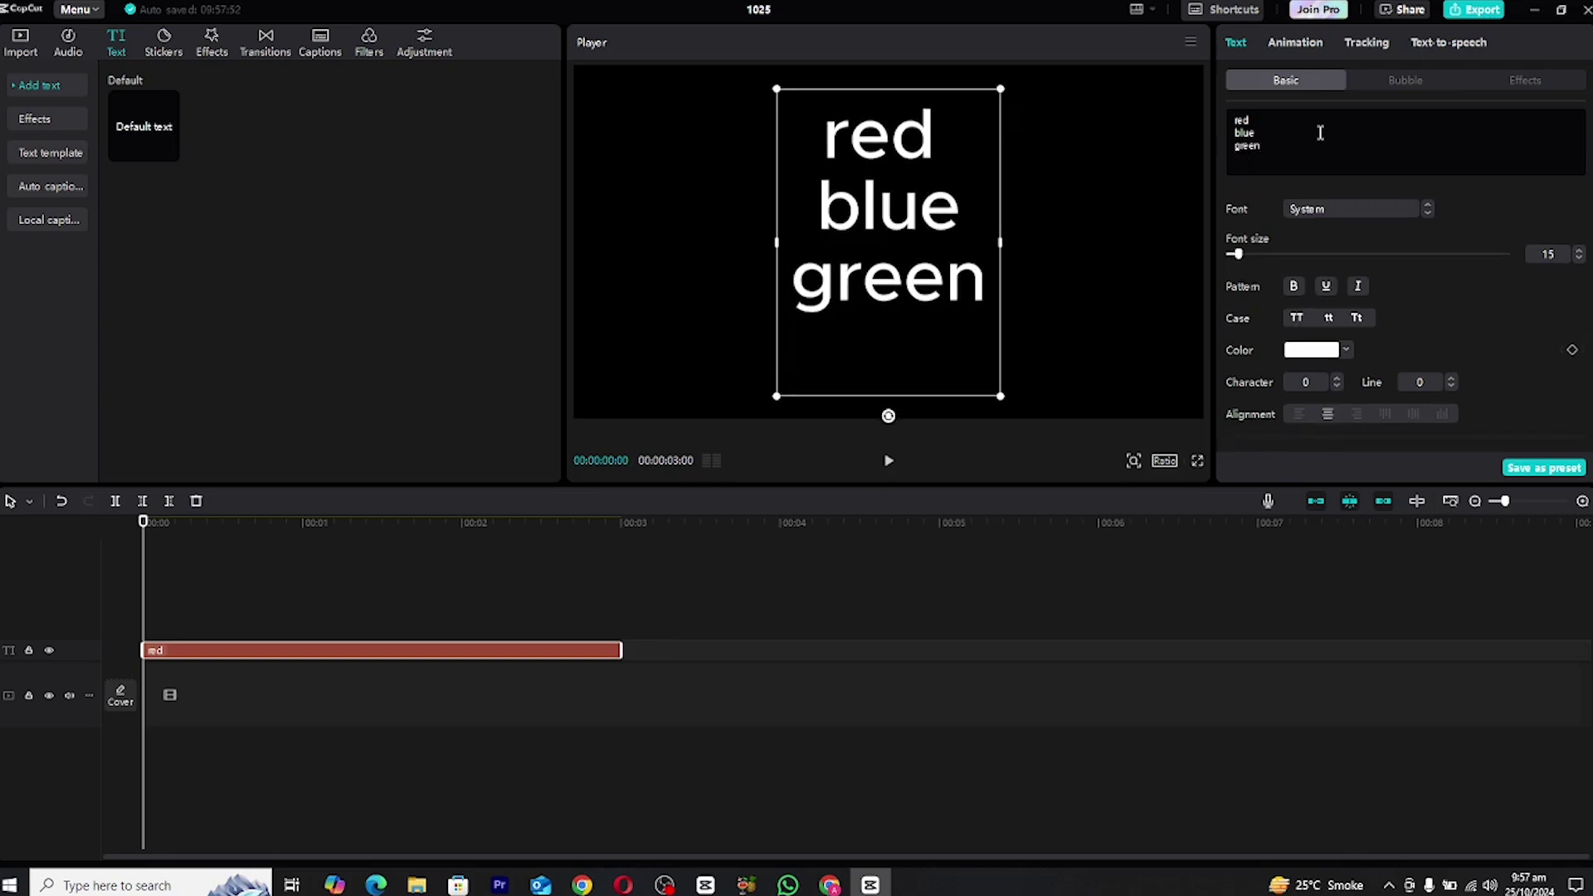
text(white)
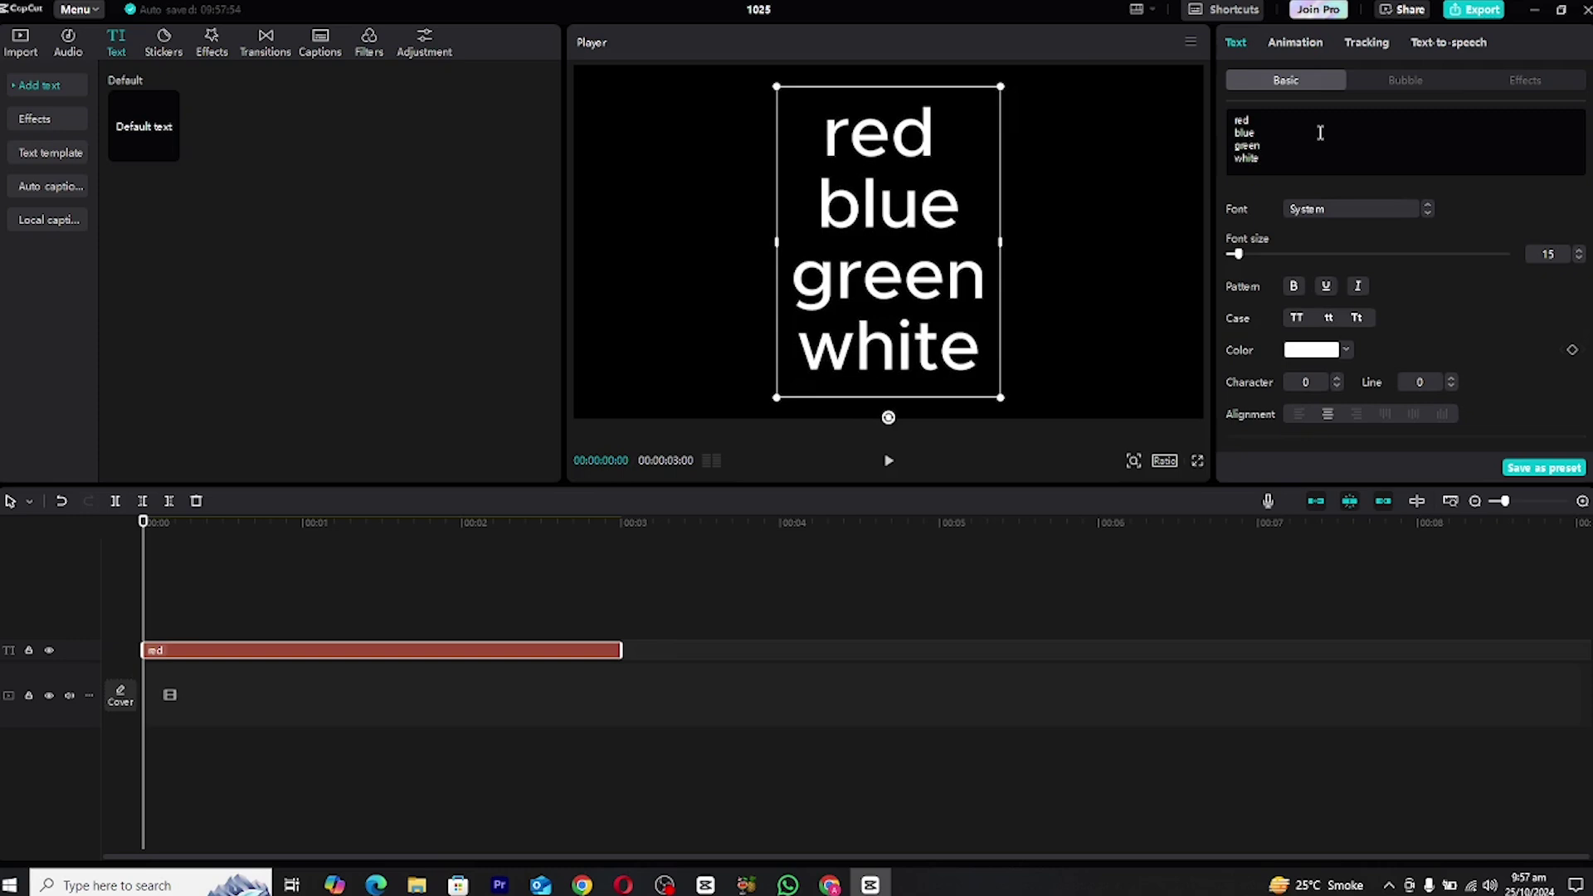
text(yell)
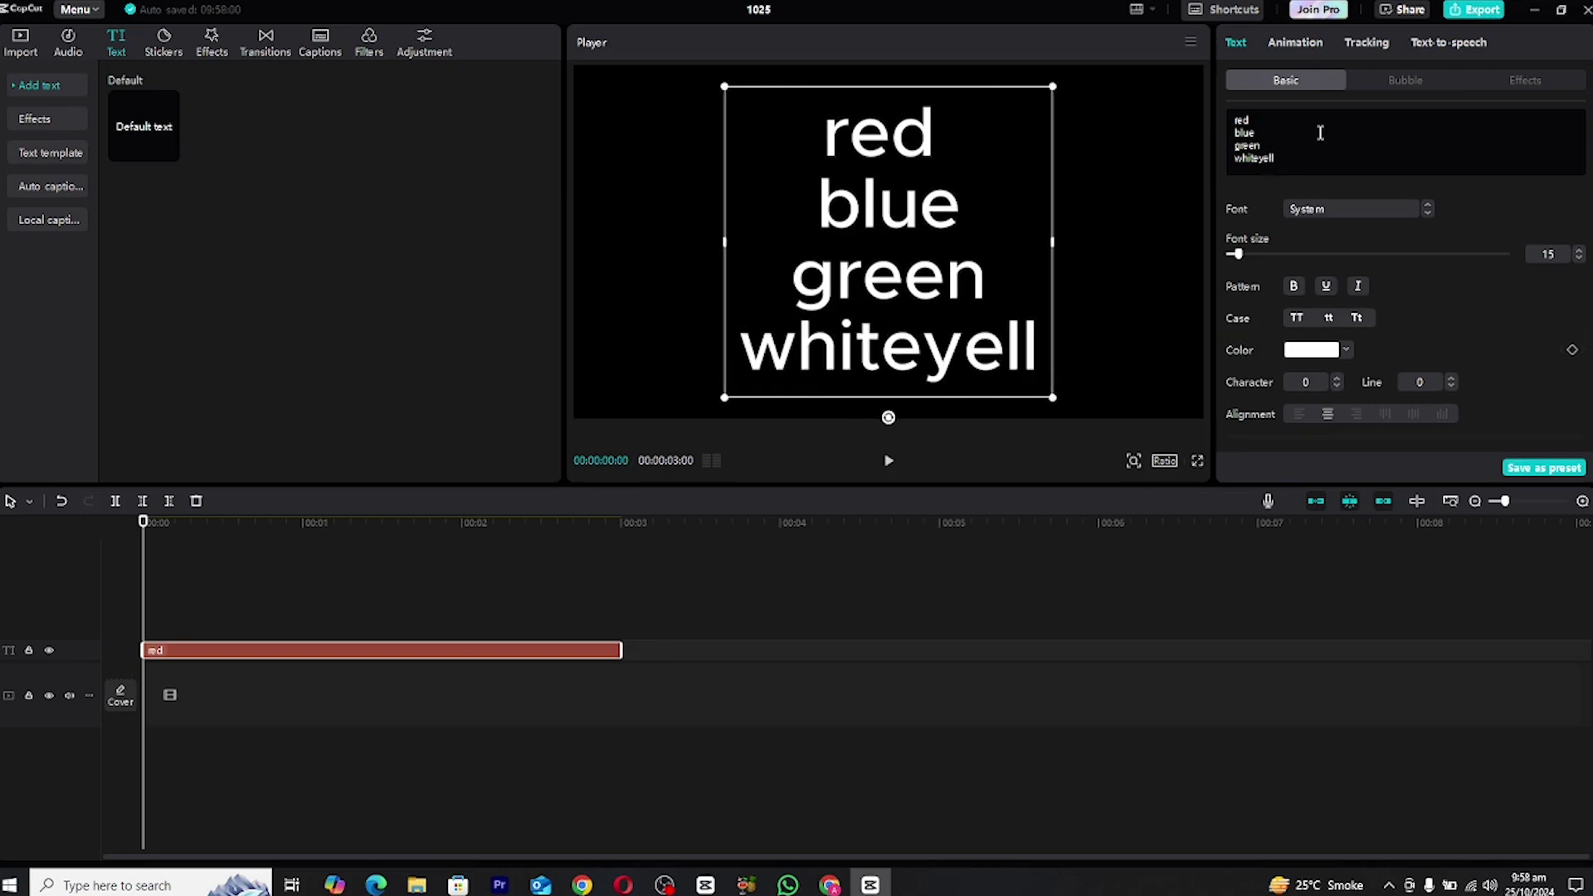
key(BackSpace)
key(BackSpace)
key(BackSpace)
key(BackSpace)
key(Return)
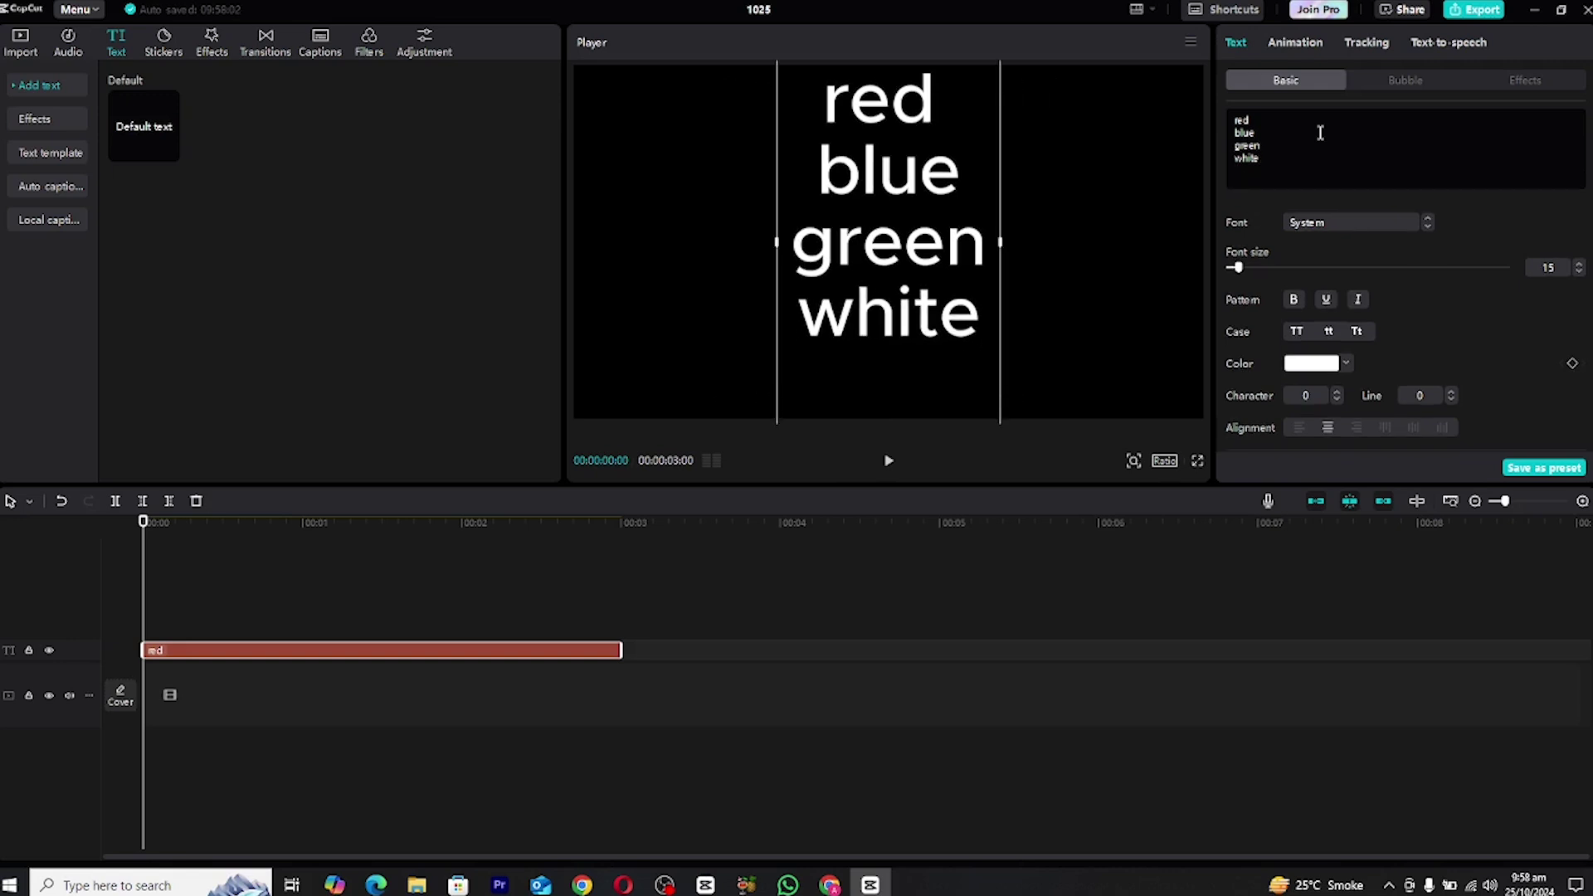
text(yelloe)
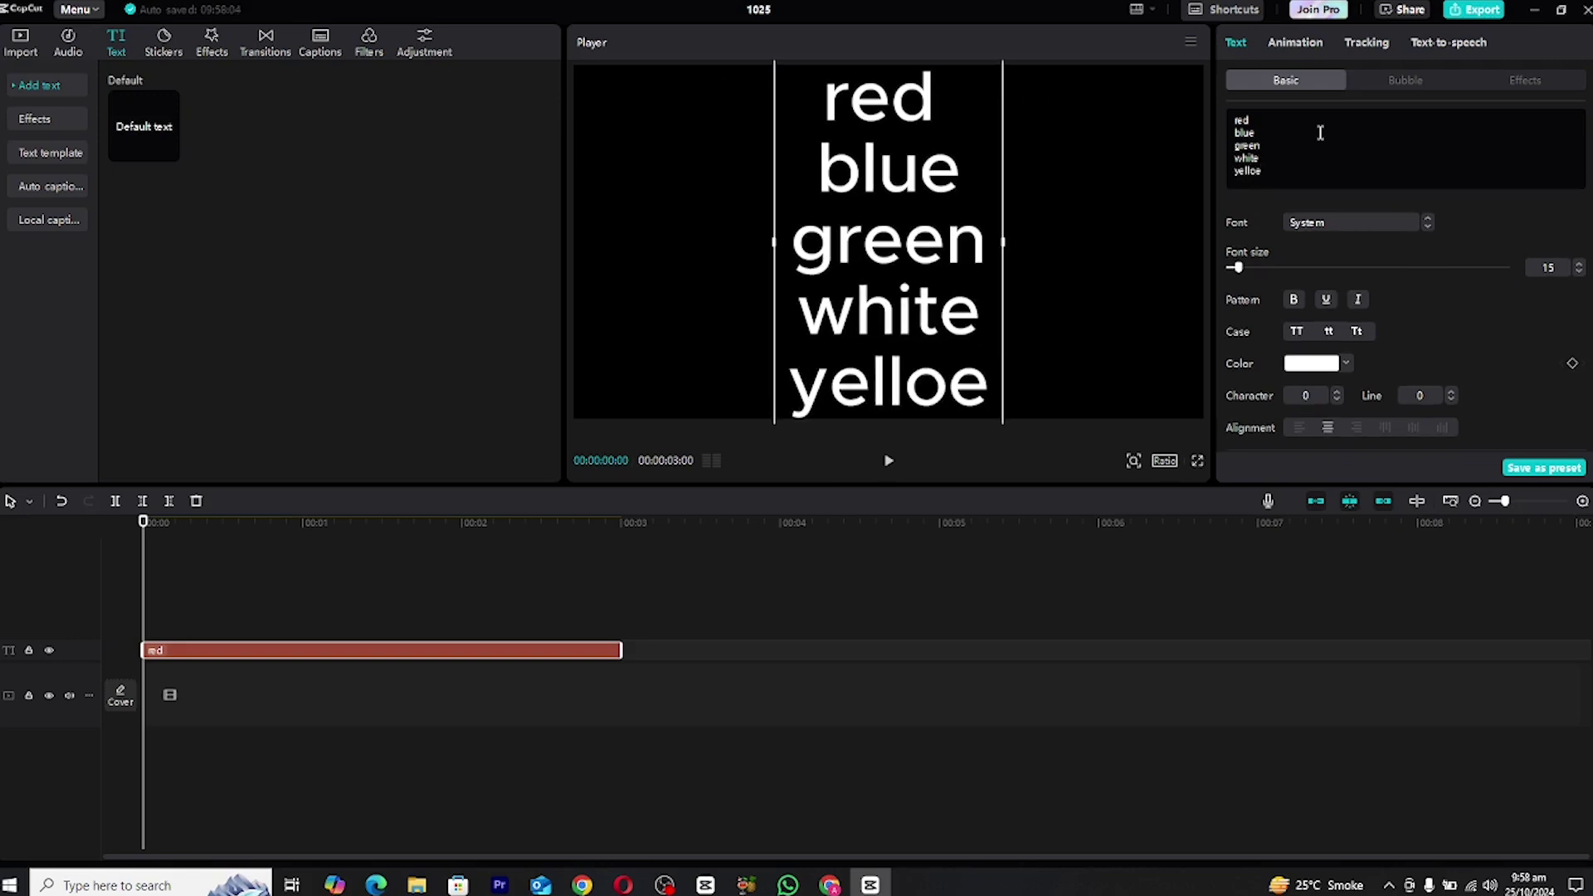
key(BackSpace)
text(w)
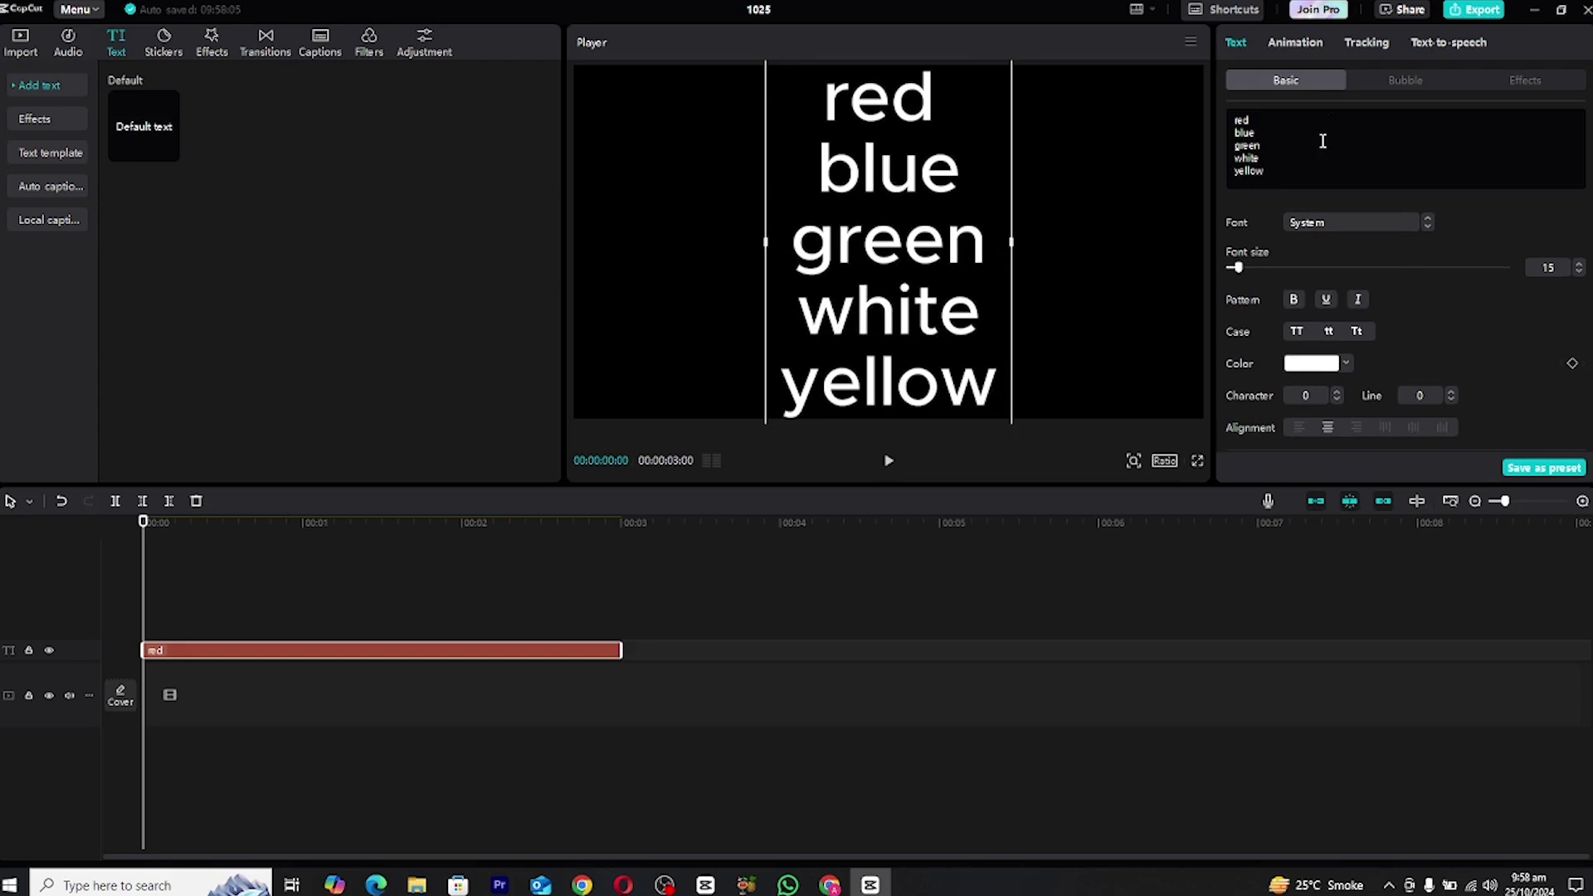
Set the text to the ZY Elegant font, shift it right, and duplicate the clip.
click(1322, 223)
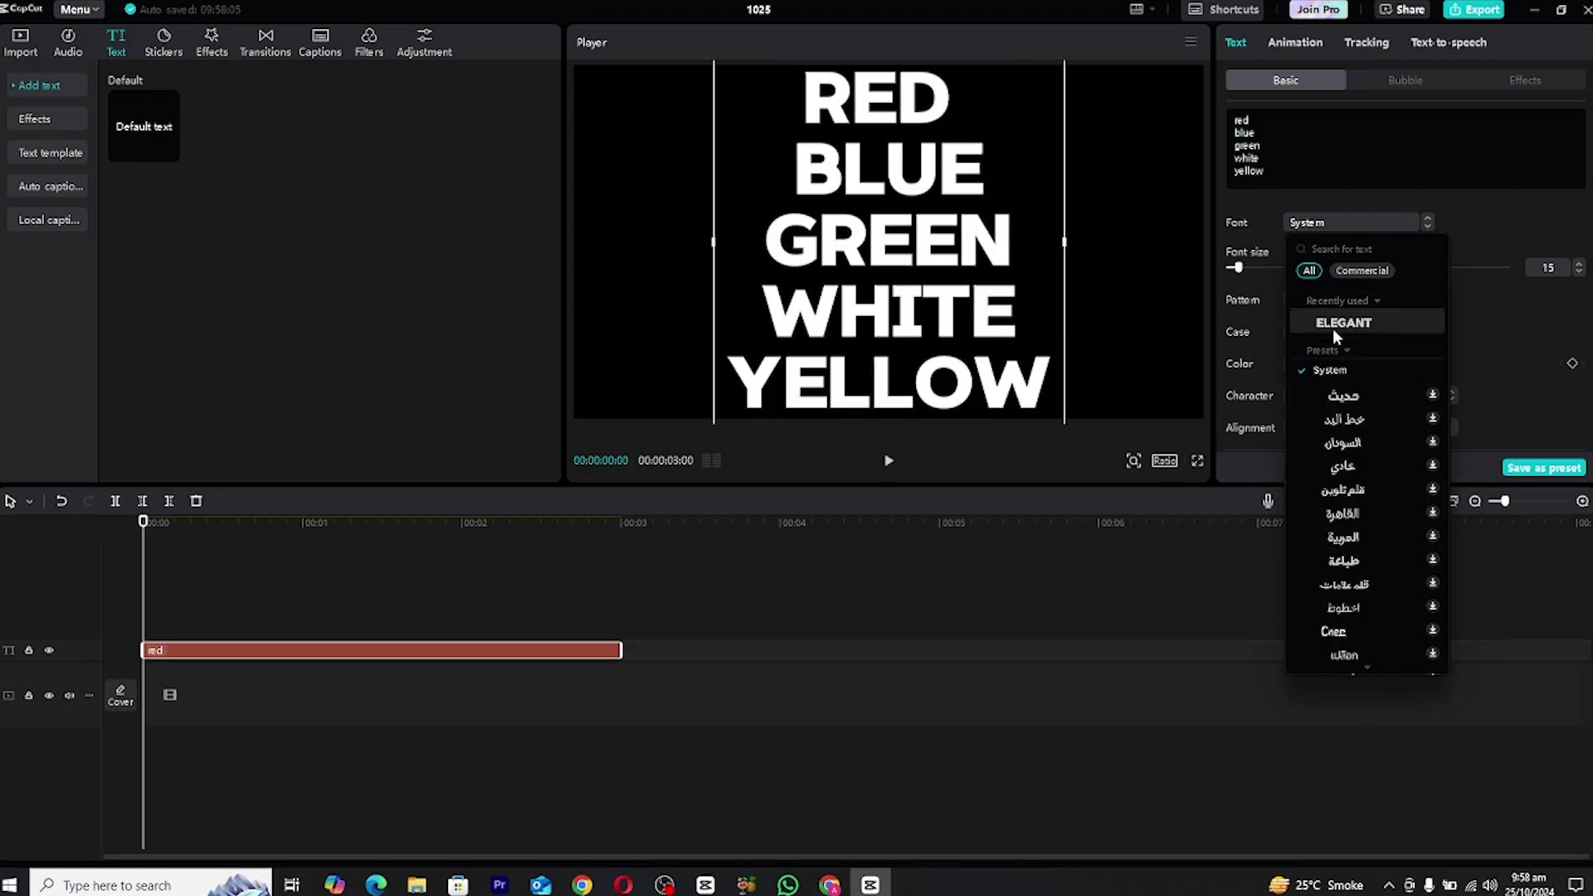
click(1332, 328)
drag(923, 218, 1094, 284)
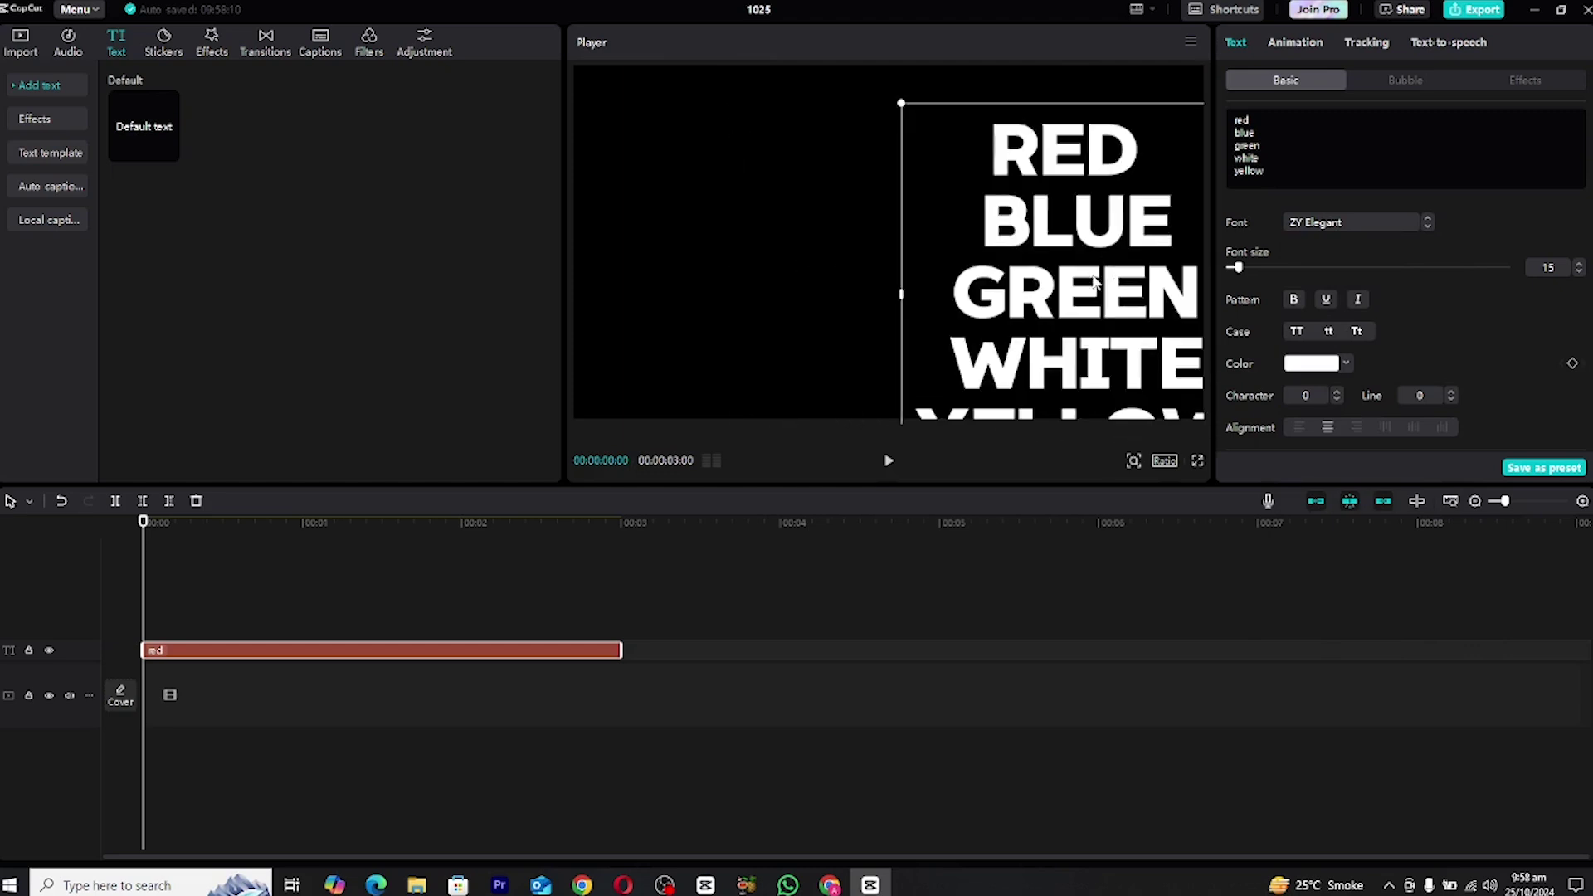
key(ctrl+c)
key(ctrl+v)
Extend the duplicate to 00:05:17, move it left of the list, and retype it as COLOR.
click(446, 621)
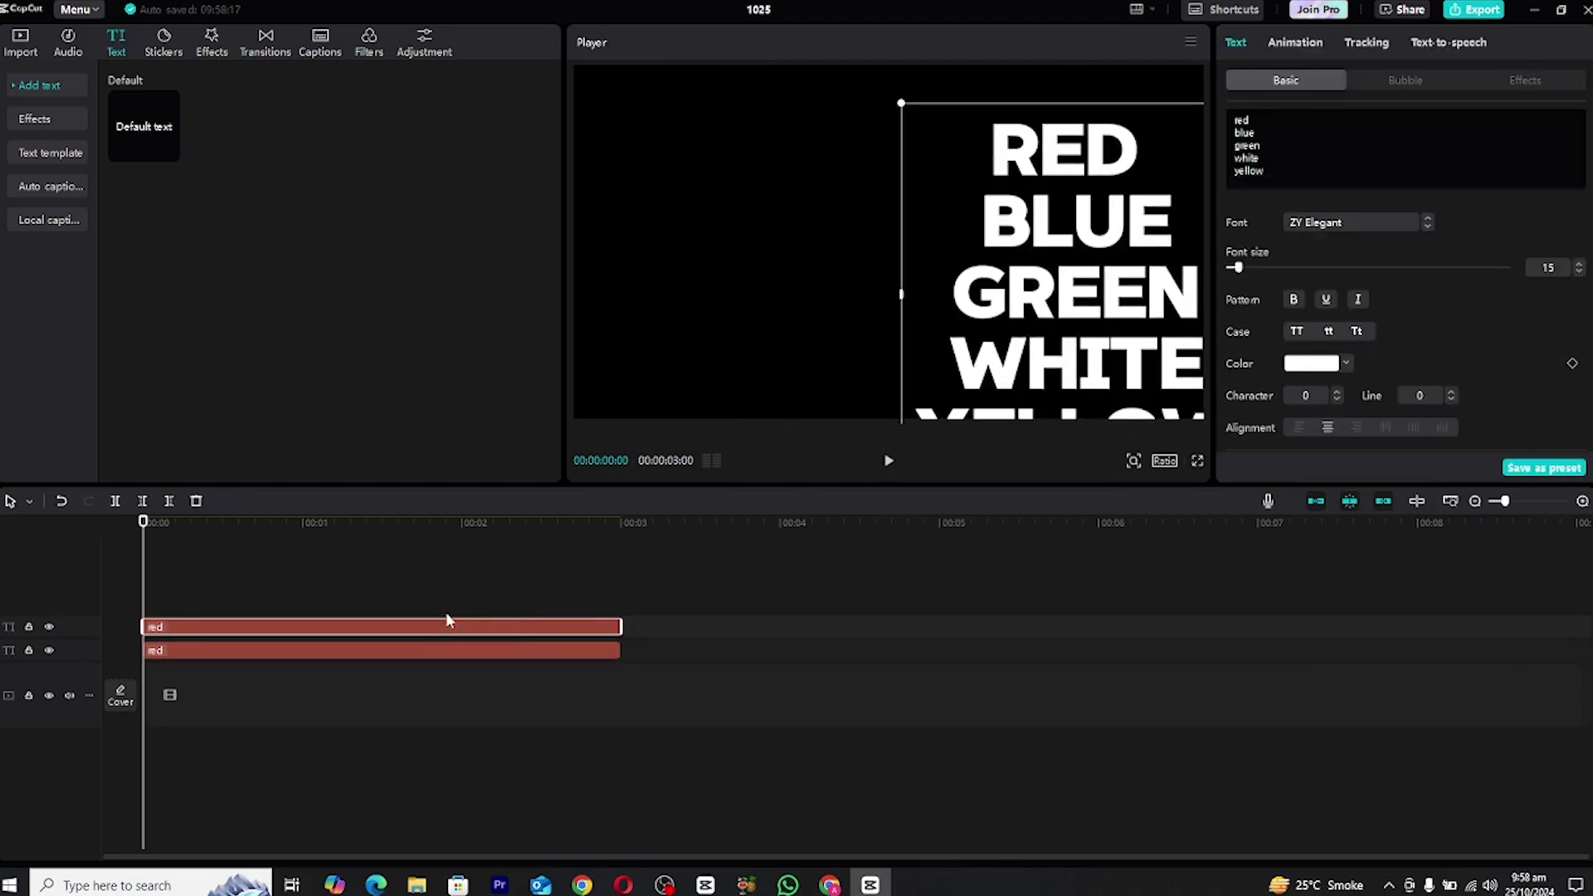
drag(616, 651, 1032, 622)
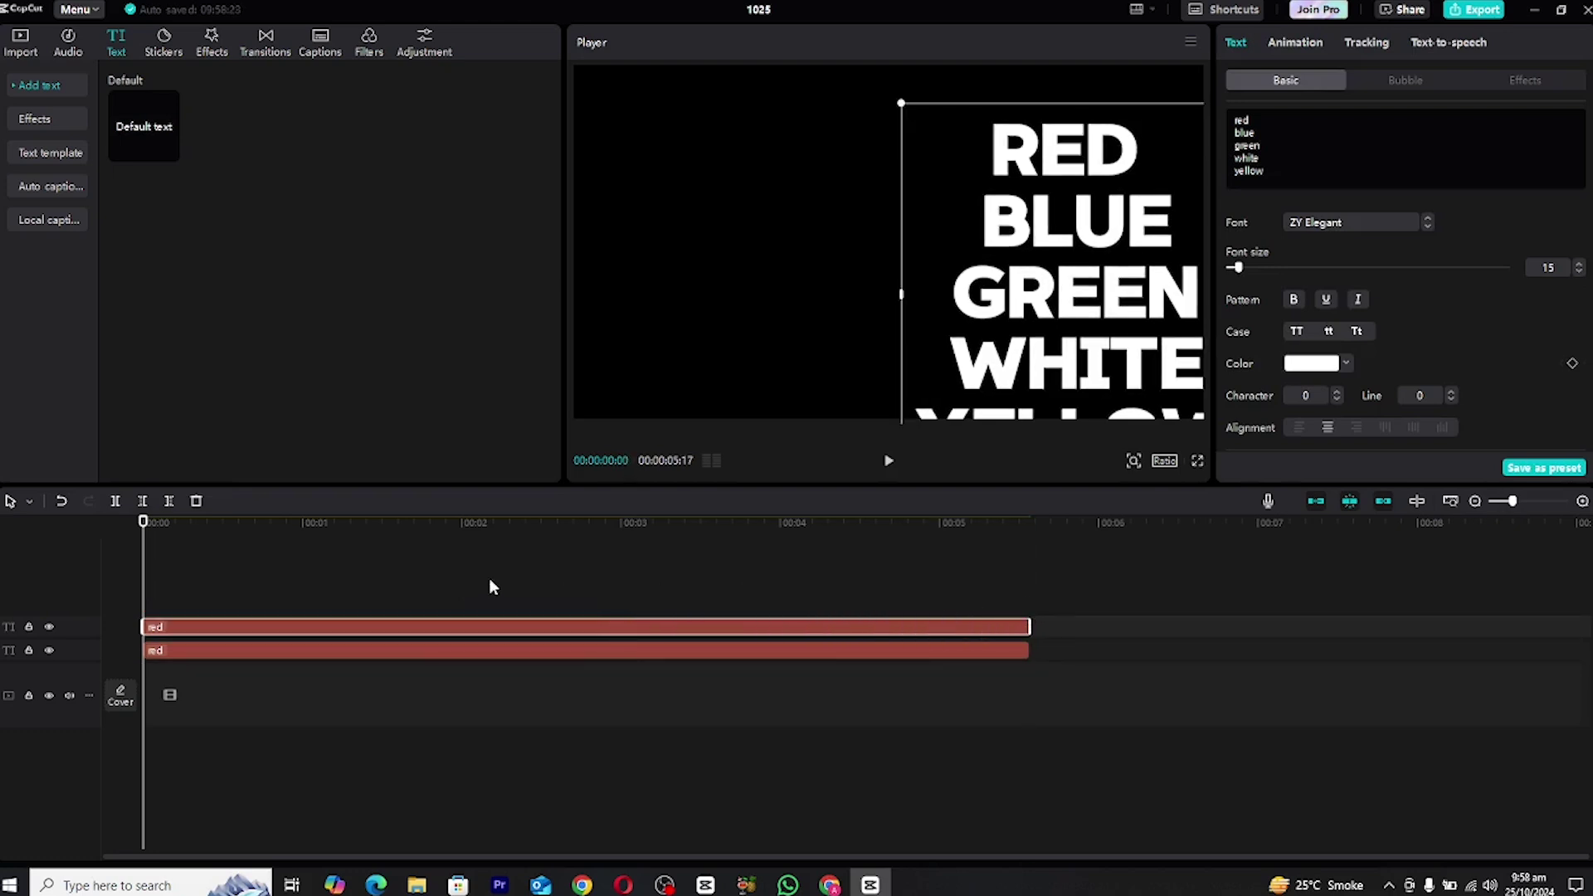
drag(1063, 295, 769, 301)
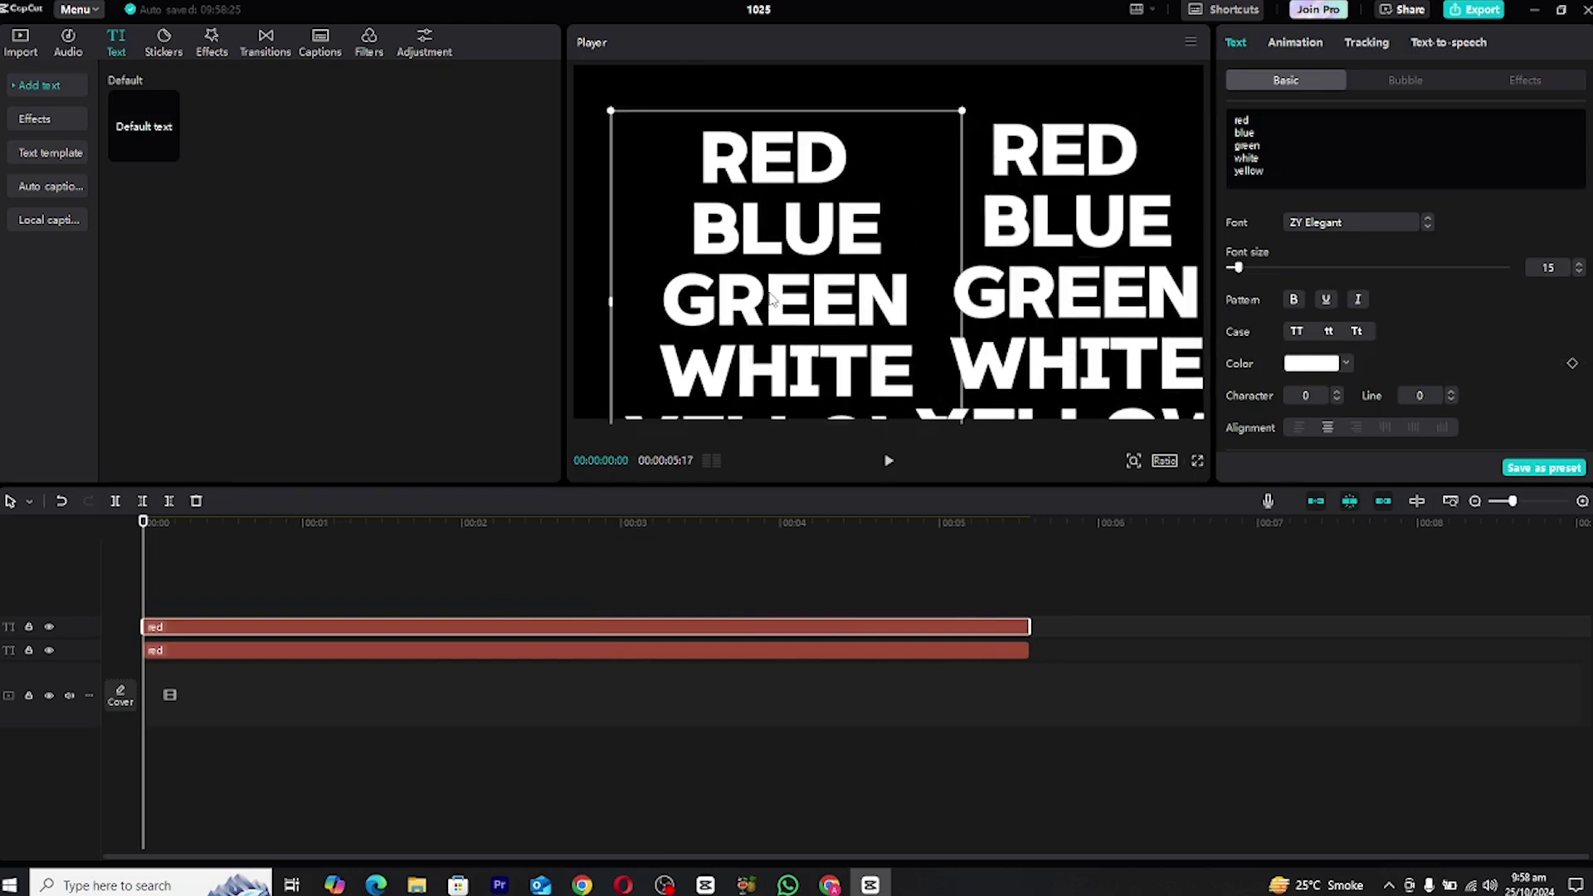
double_click(770, 295)
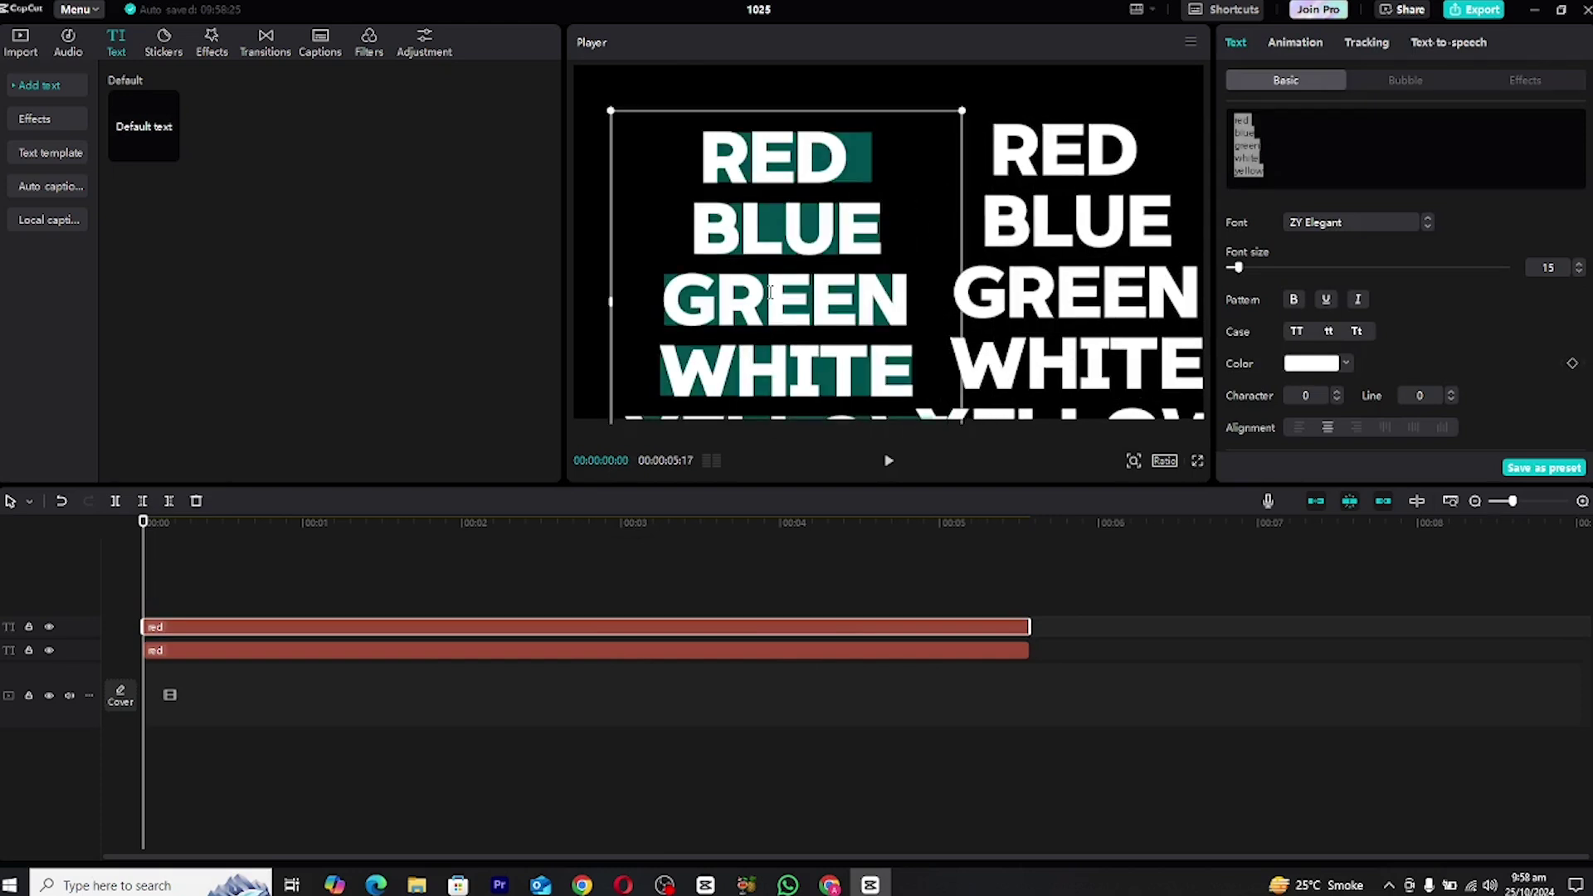
text(COLO)
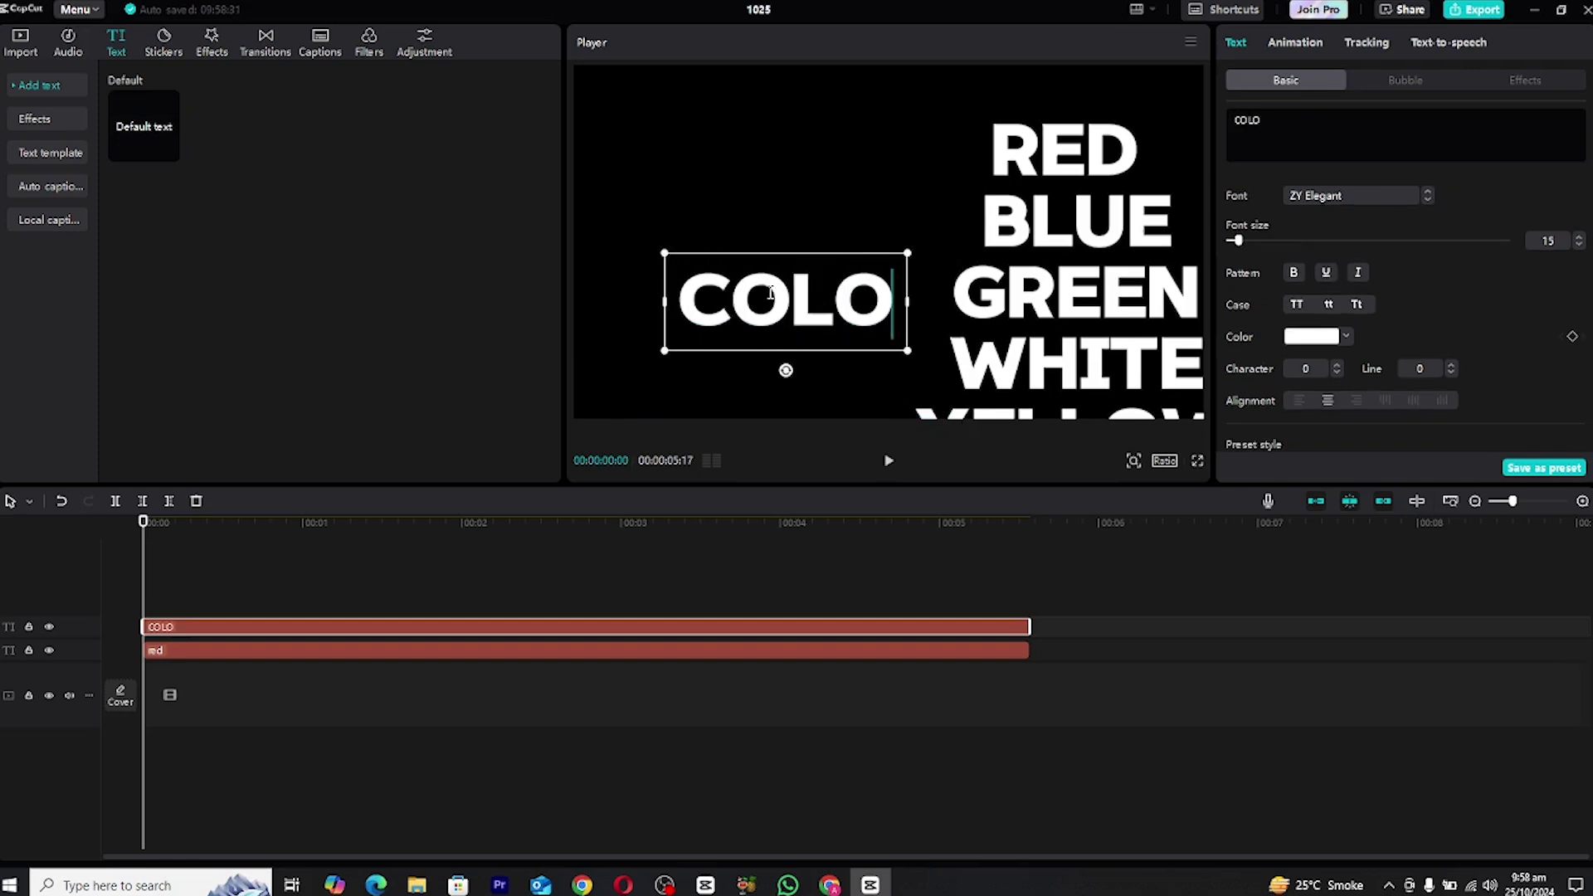
text(R)
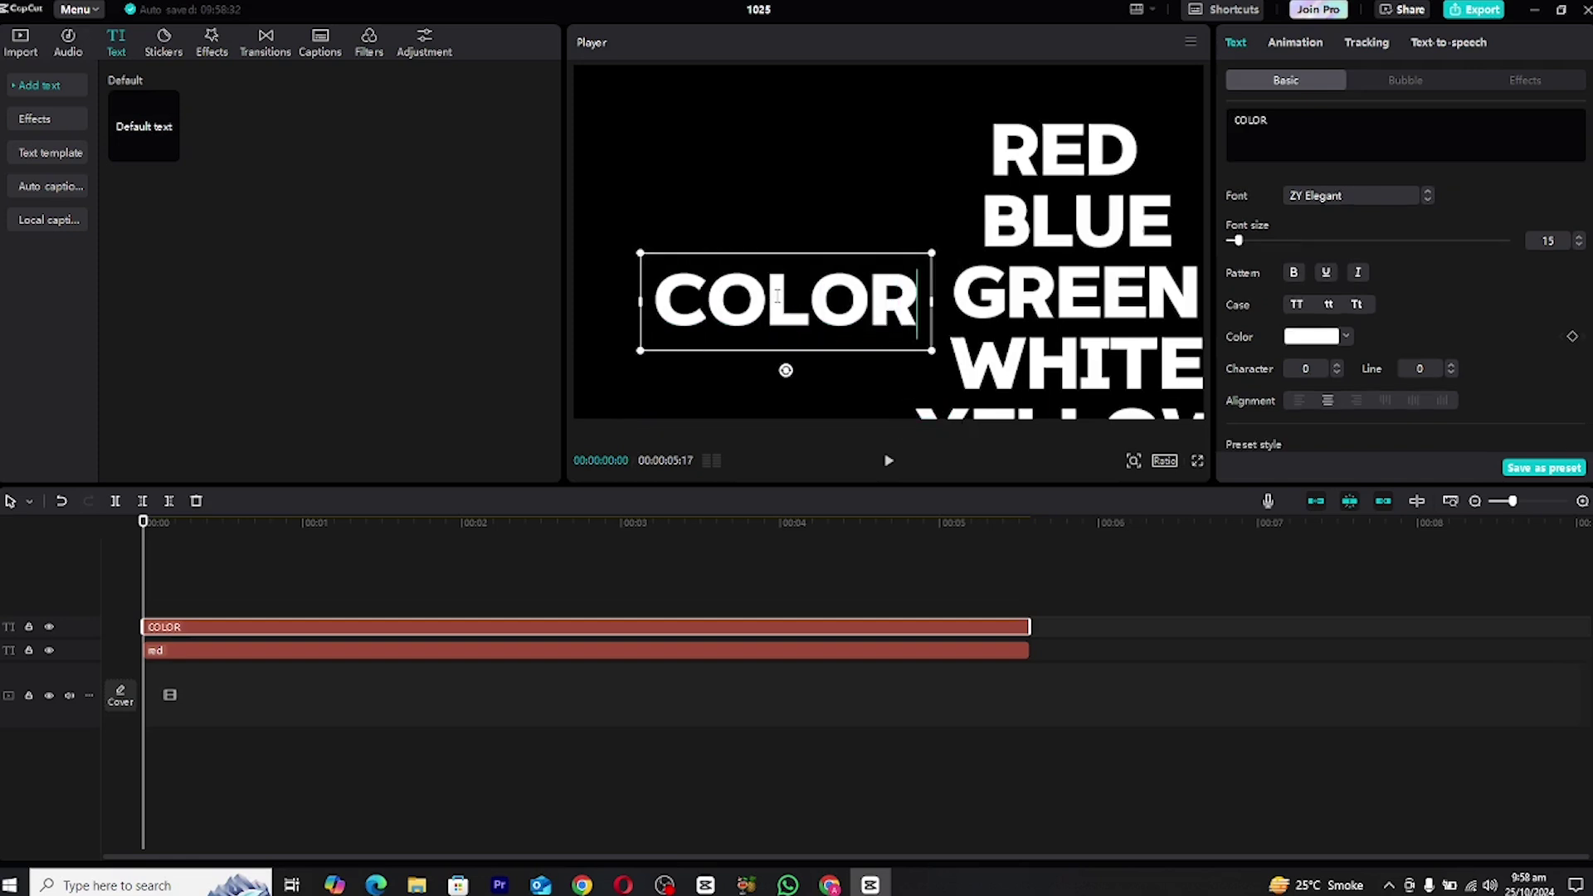
click(457, 569)
drag(166, 540, 55, 540)
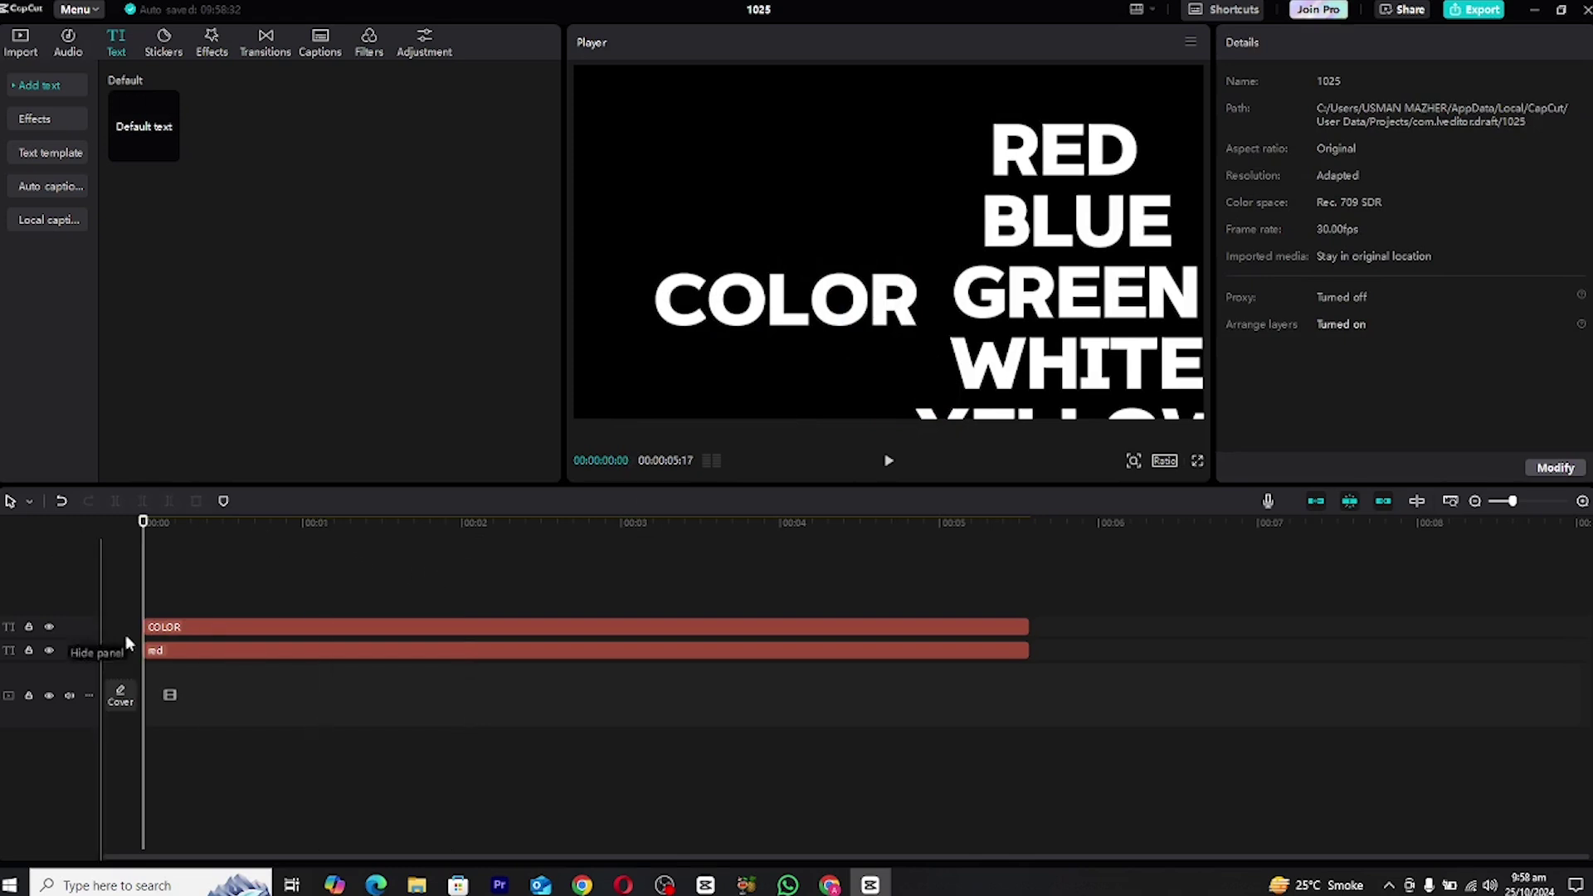
Colour the word RED red and BLUE a bright blue (005BFF).
click(178, 649)
click(1311, 365)
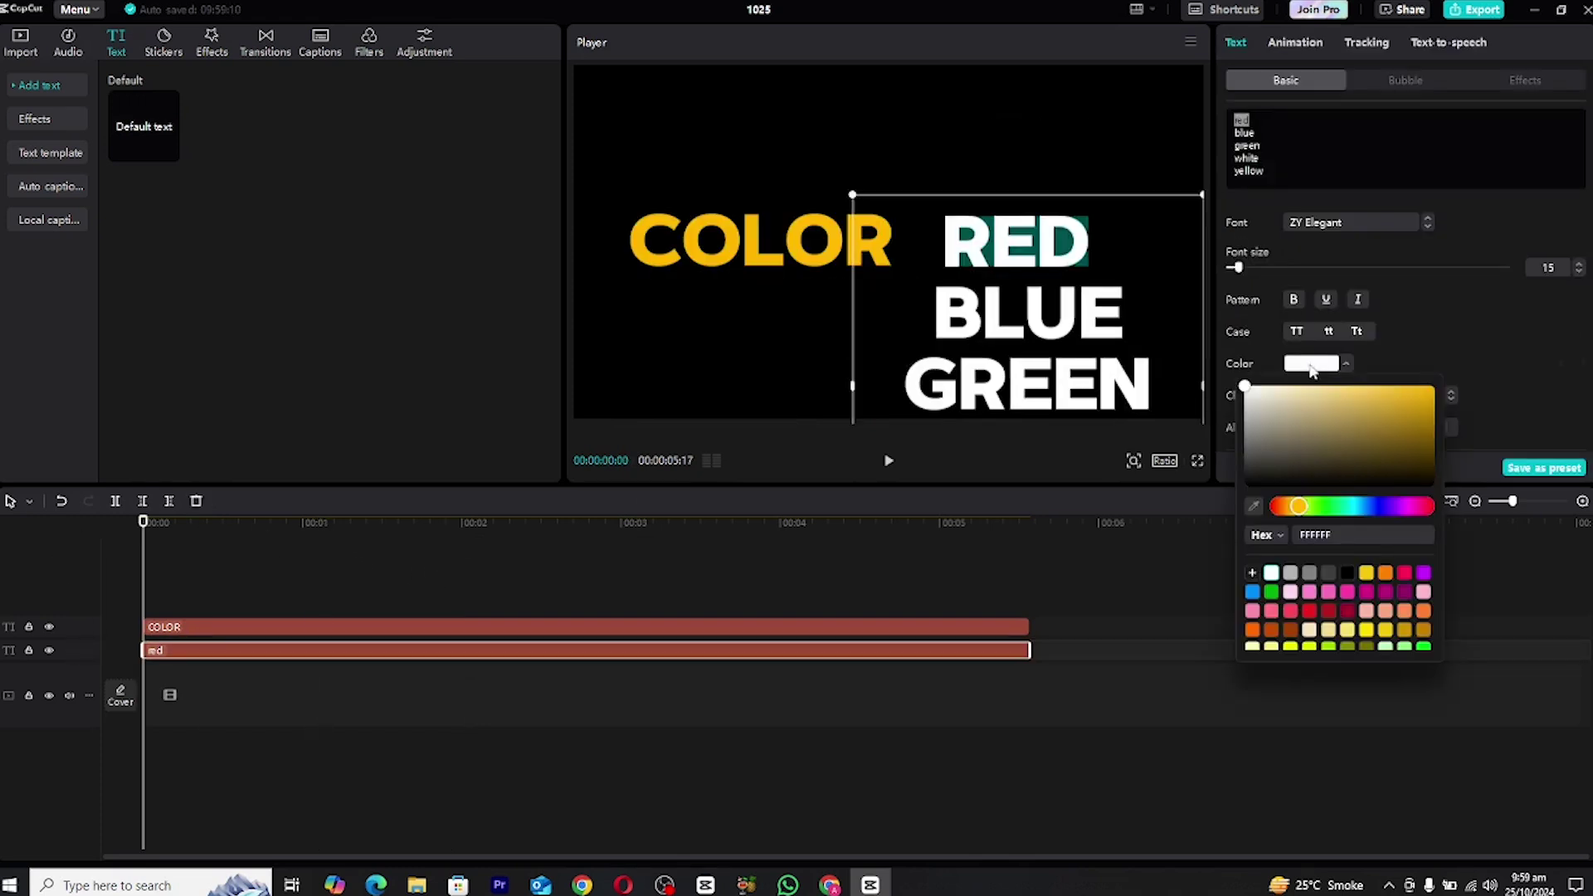
click(1322, 615)
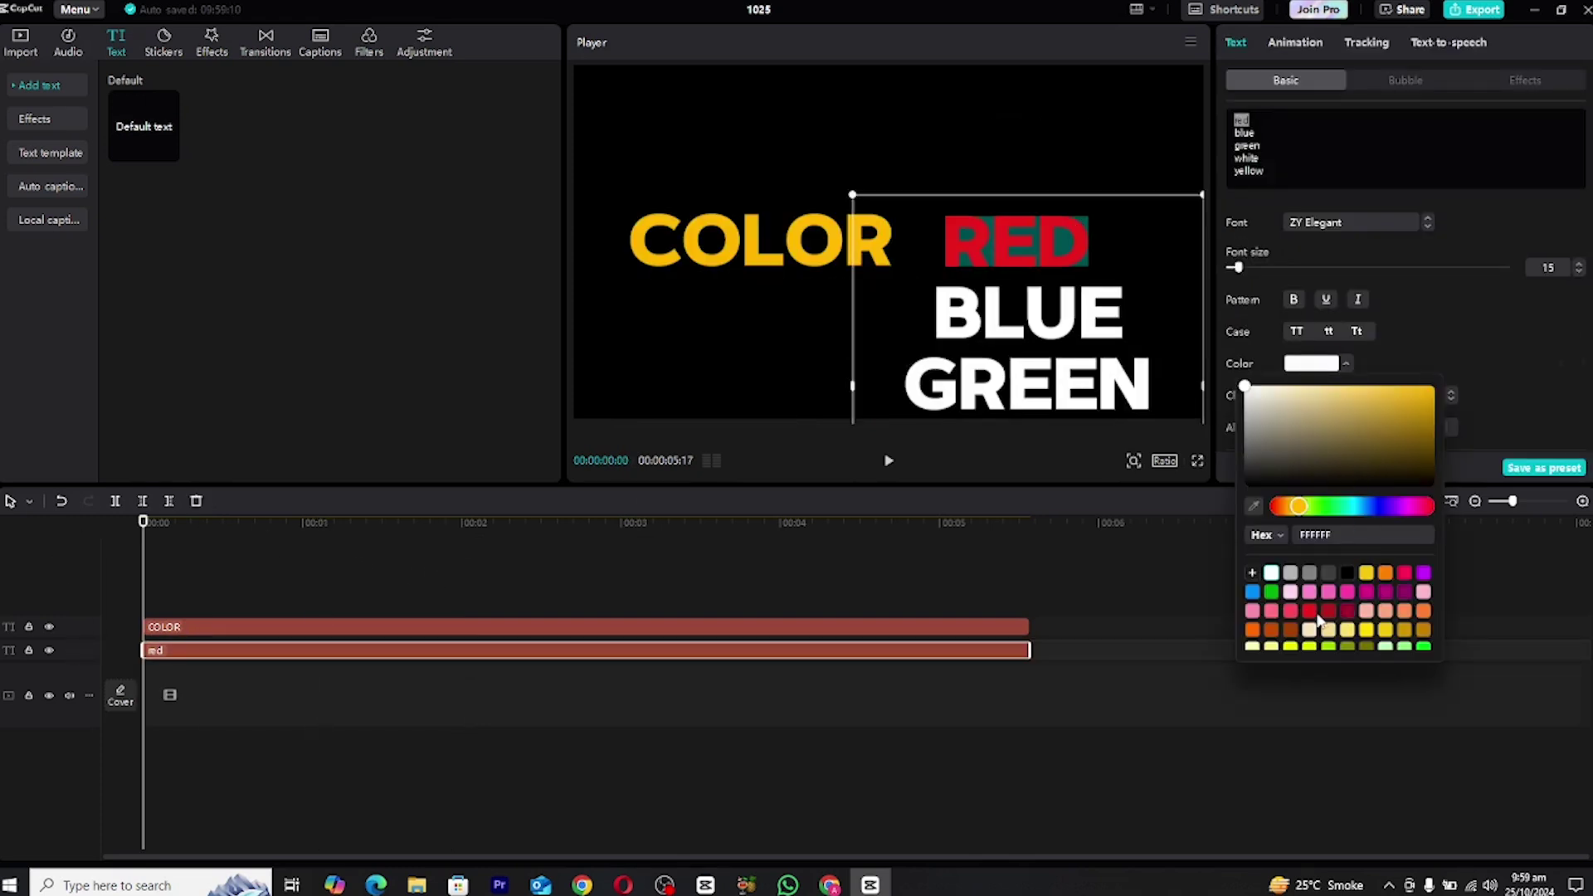
click(1393, 357)
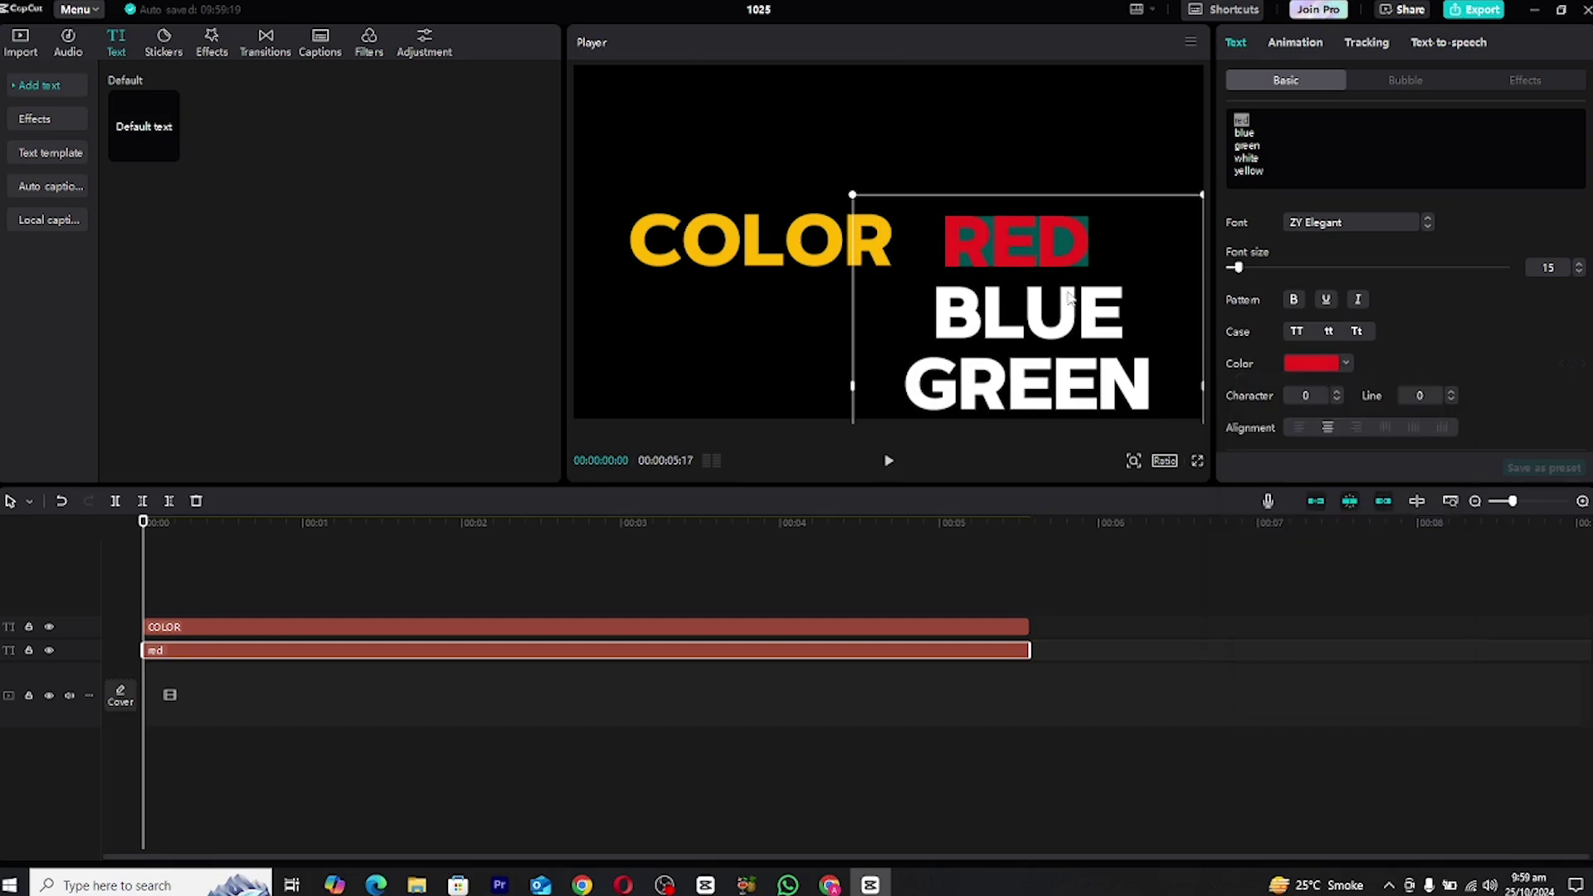
double_click(1244, 133)
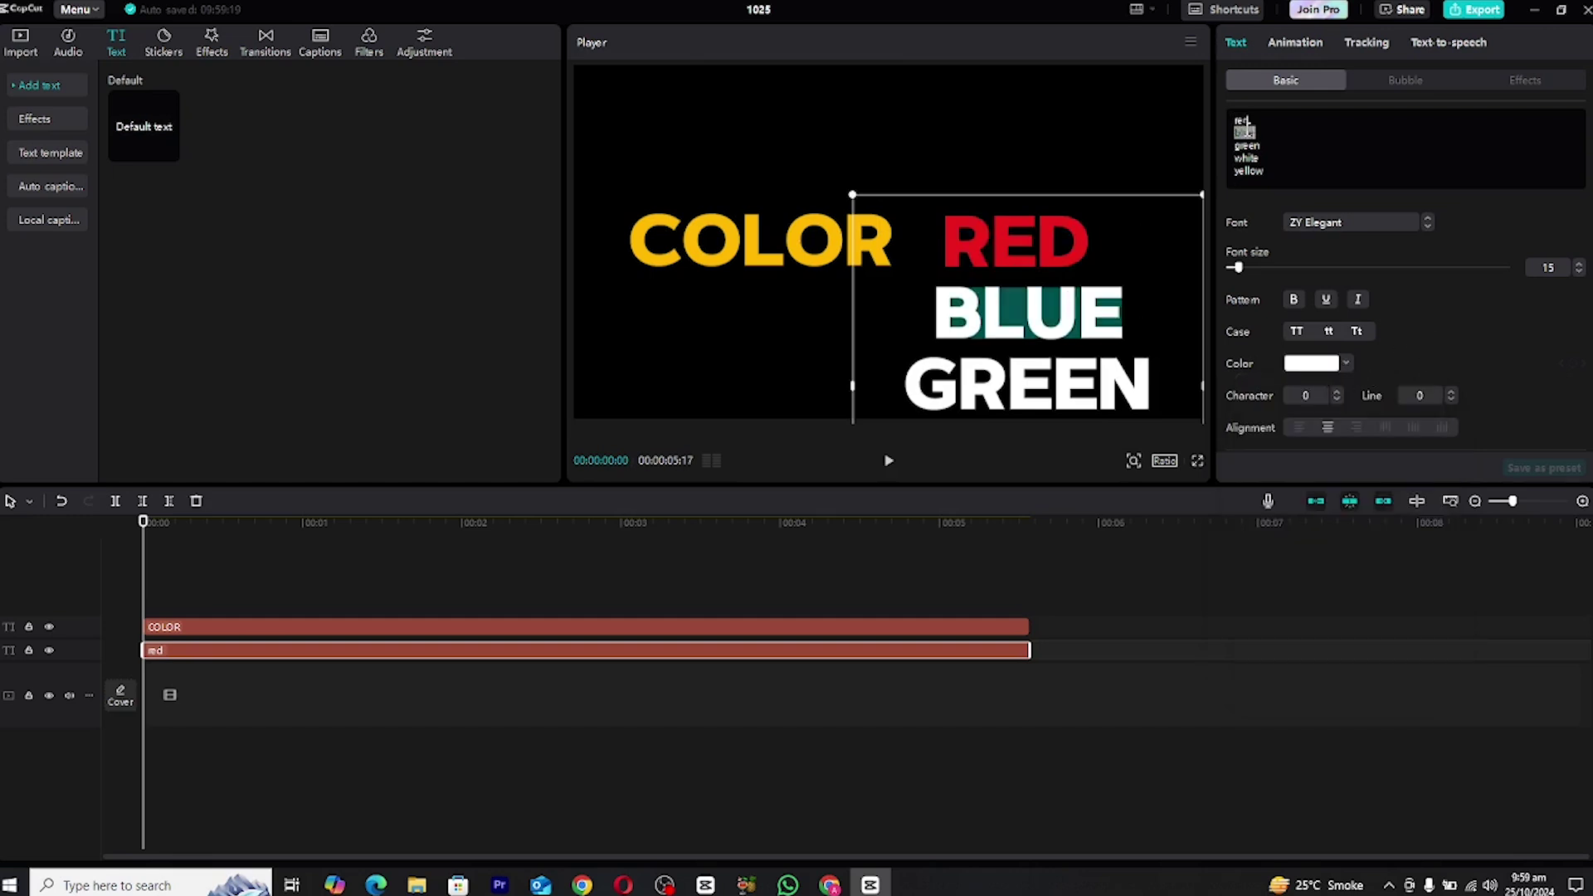
click(1318, 365)
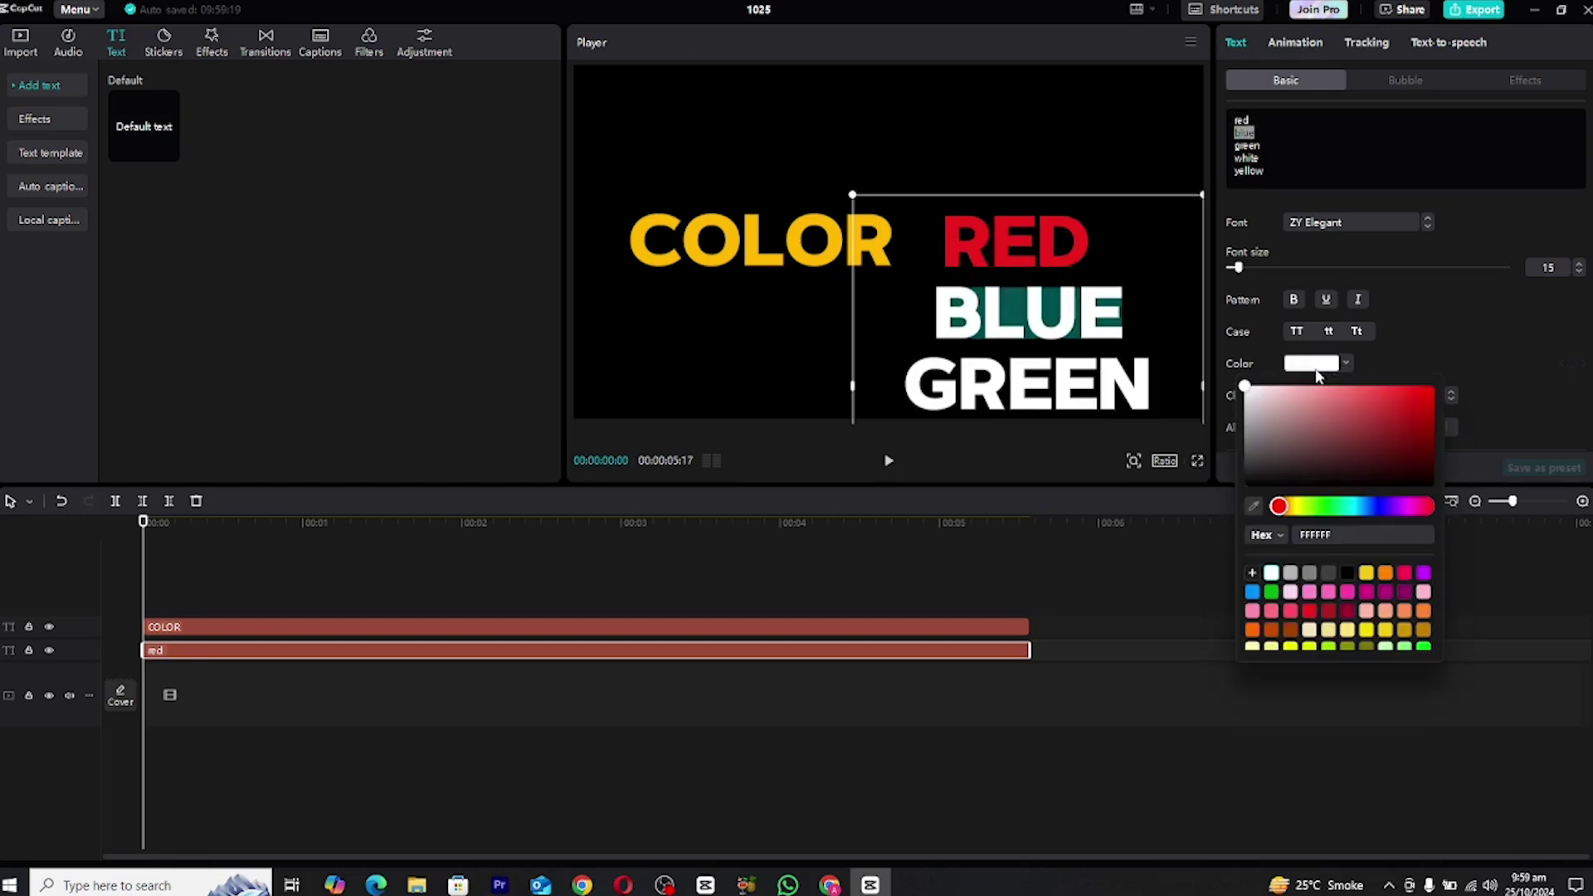
click(1379, 506)
drag(1401, 385, 1457, 386)
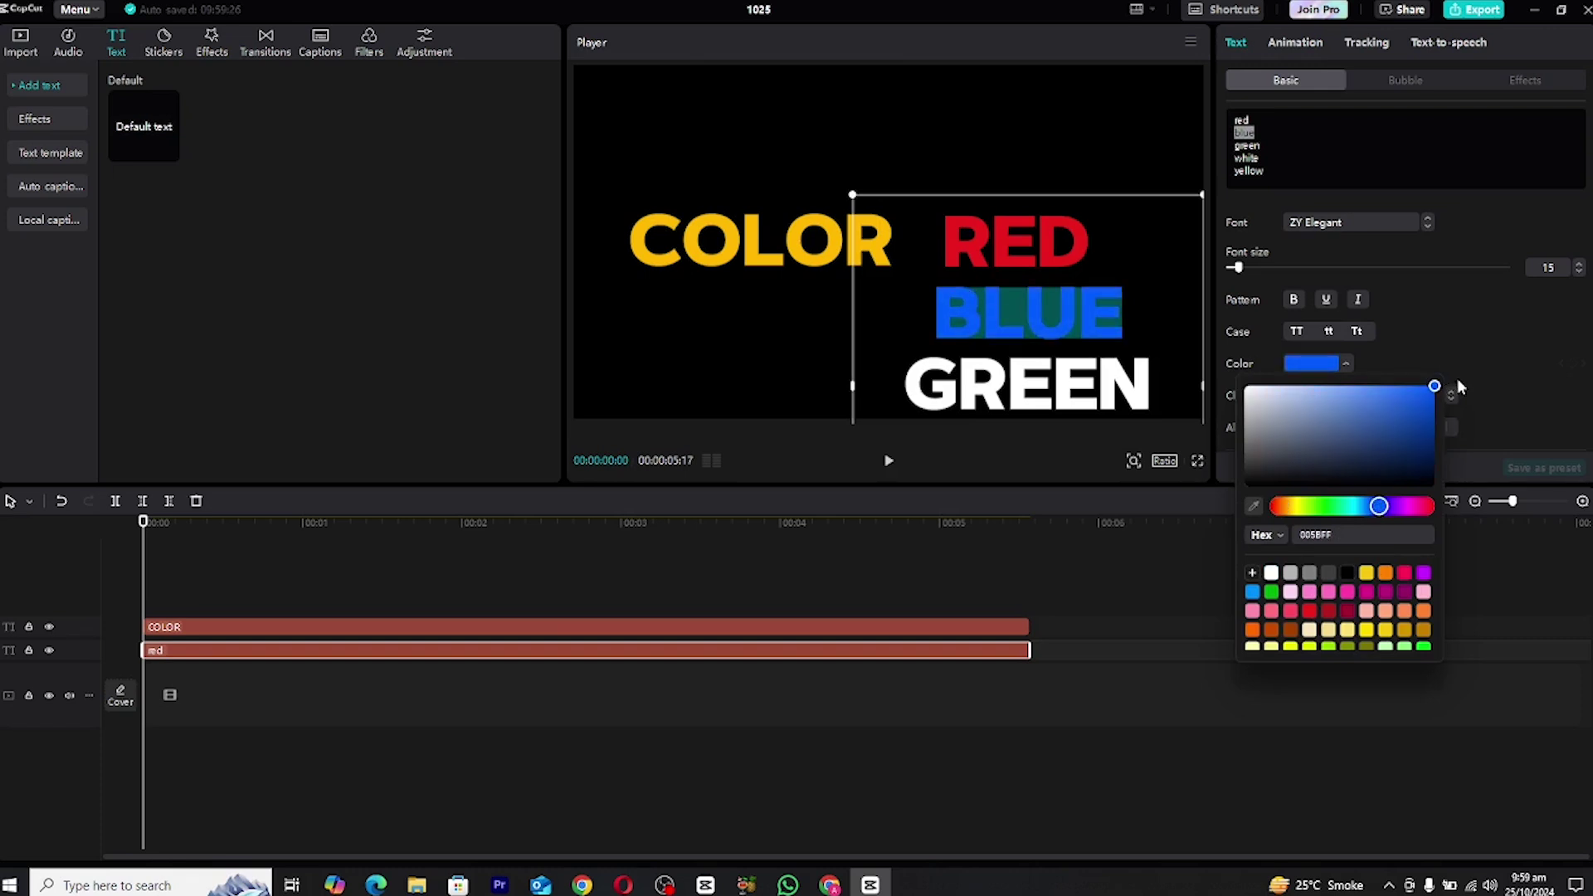
click(1454, 298)
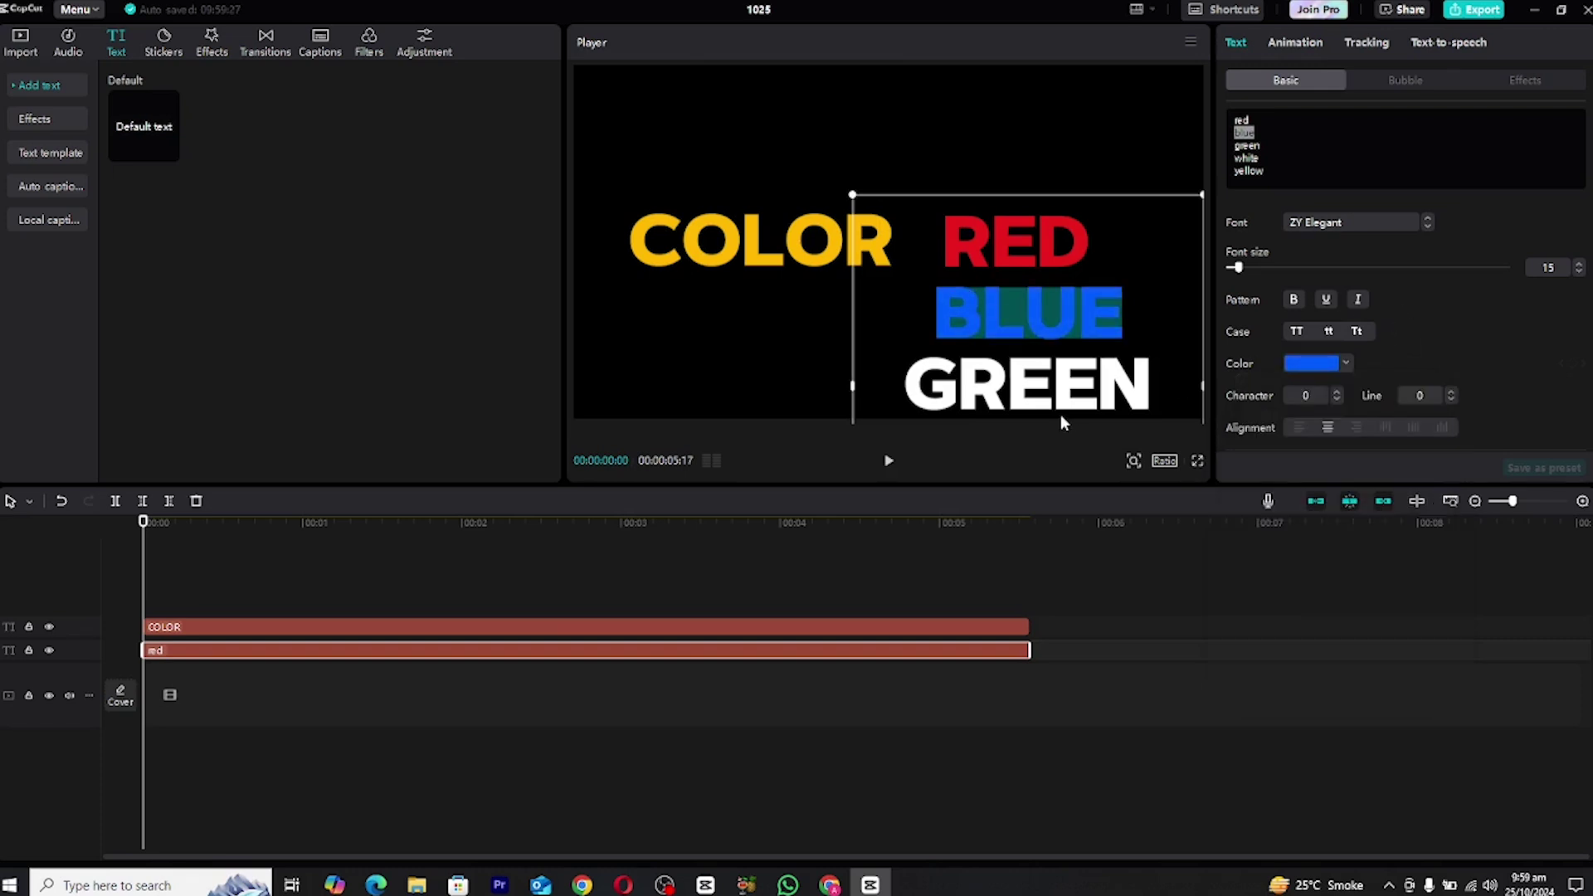
Colour GREEN bright green and YELLOW with the yellow preset (F4C70F).
double_click(1247, 146)
click(1301, 367)
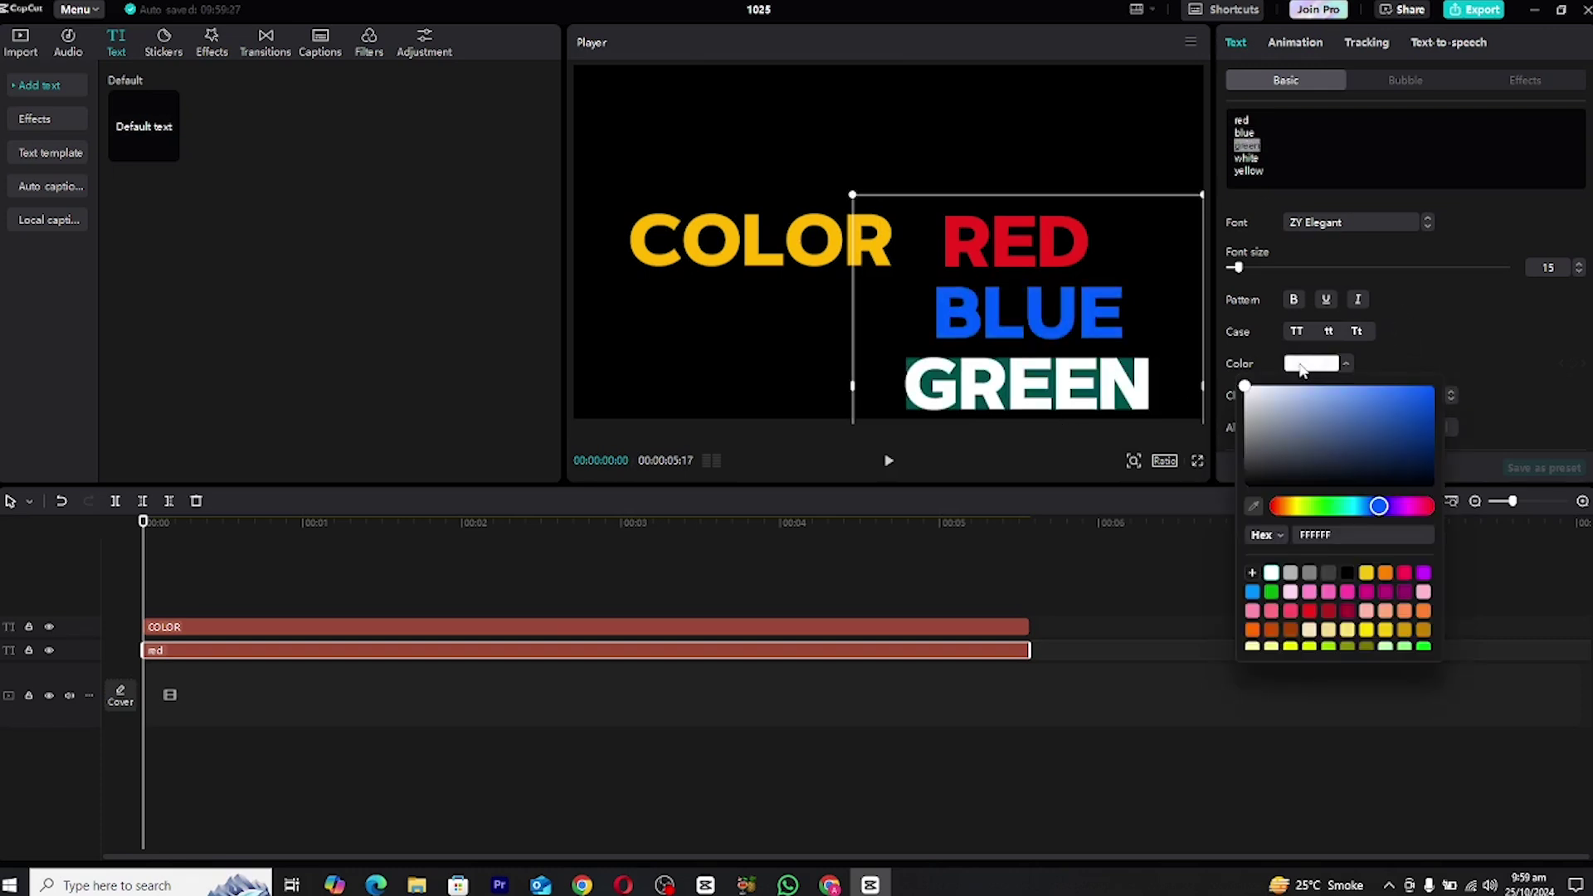
click(1330, 508)
click(1443, 397)
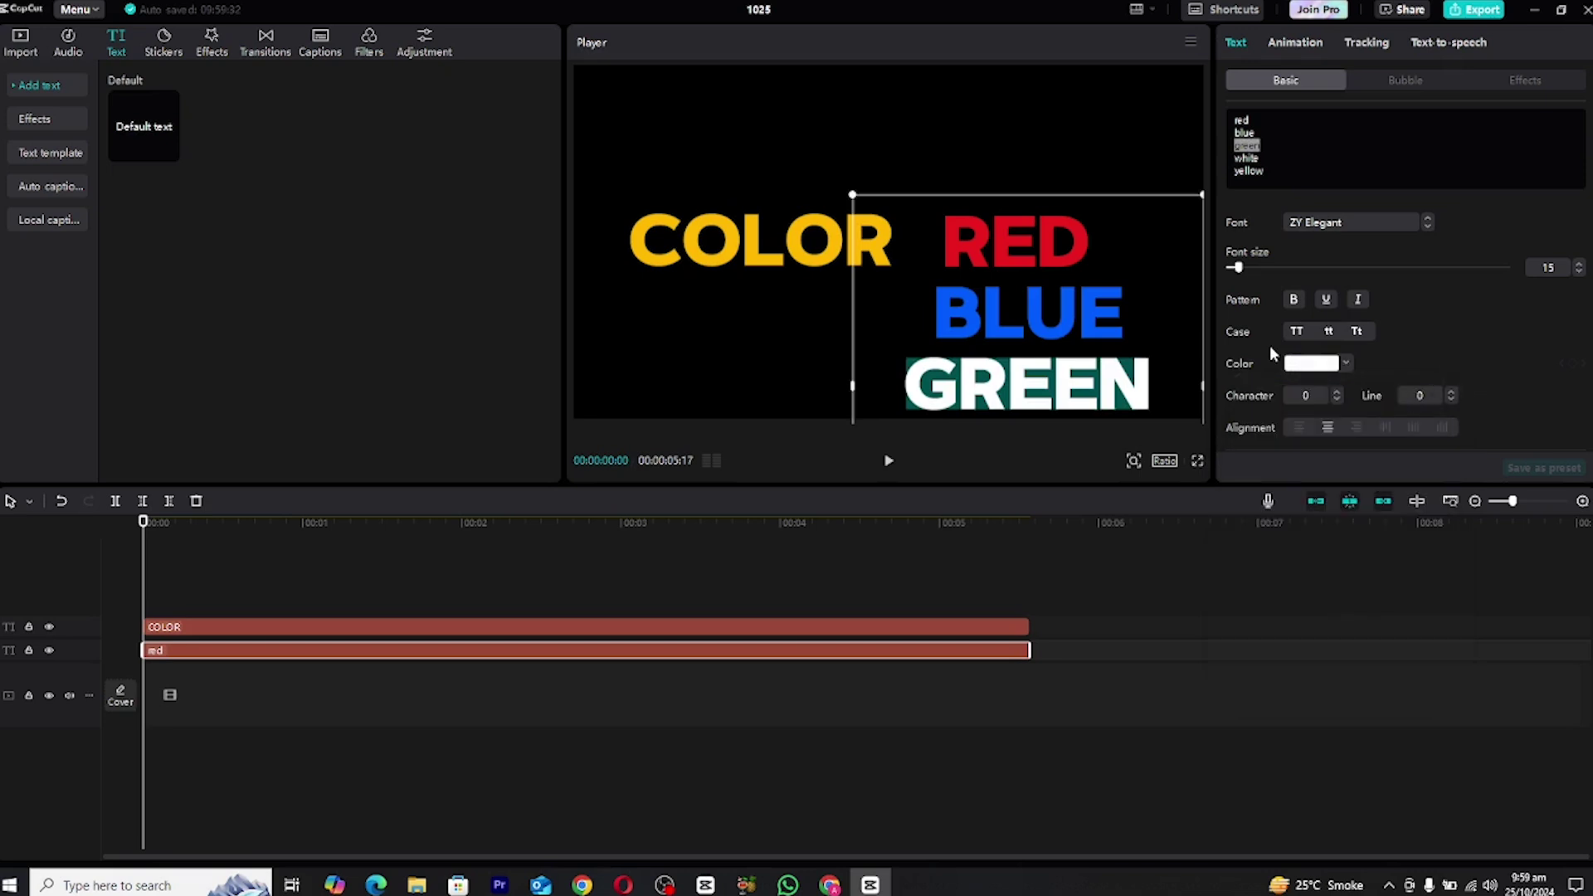
click(1310, 365)
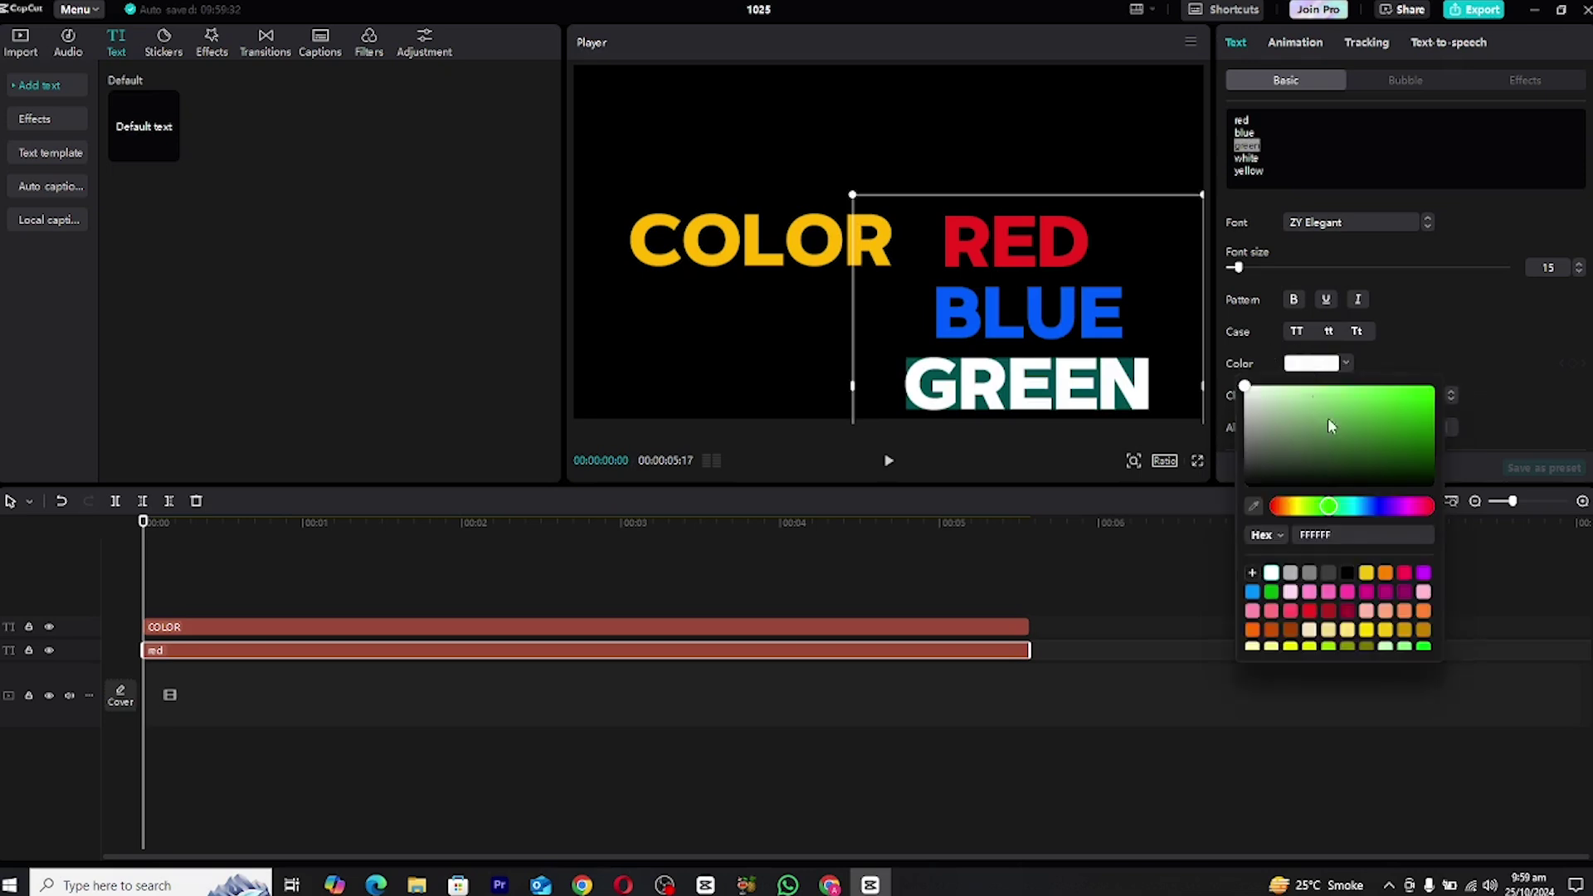
click(1432, 387)
click(1485, 336)
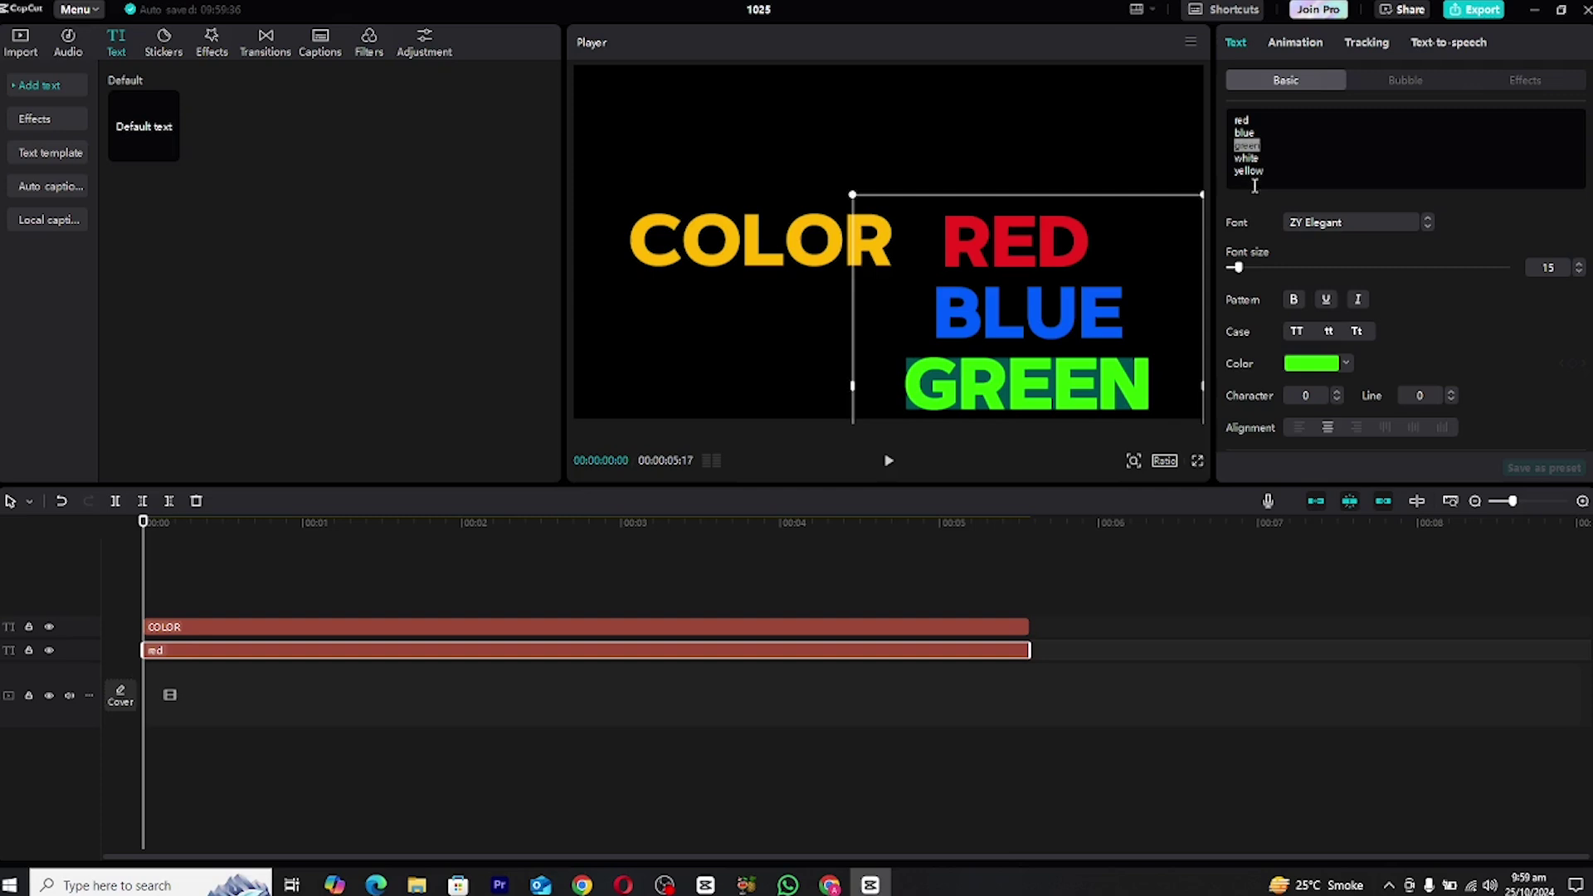
click(1261, 158)
mouse_move(1266, 172)
mouse_down()
mouse_move(1257, 149)
mouse_move(1234, 172)
mouse_up()
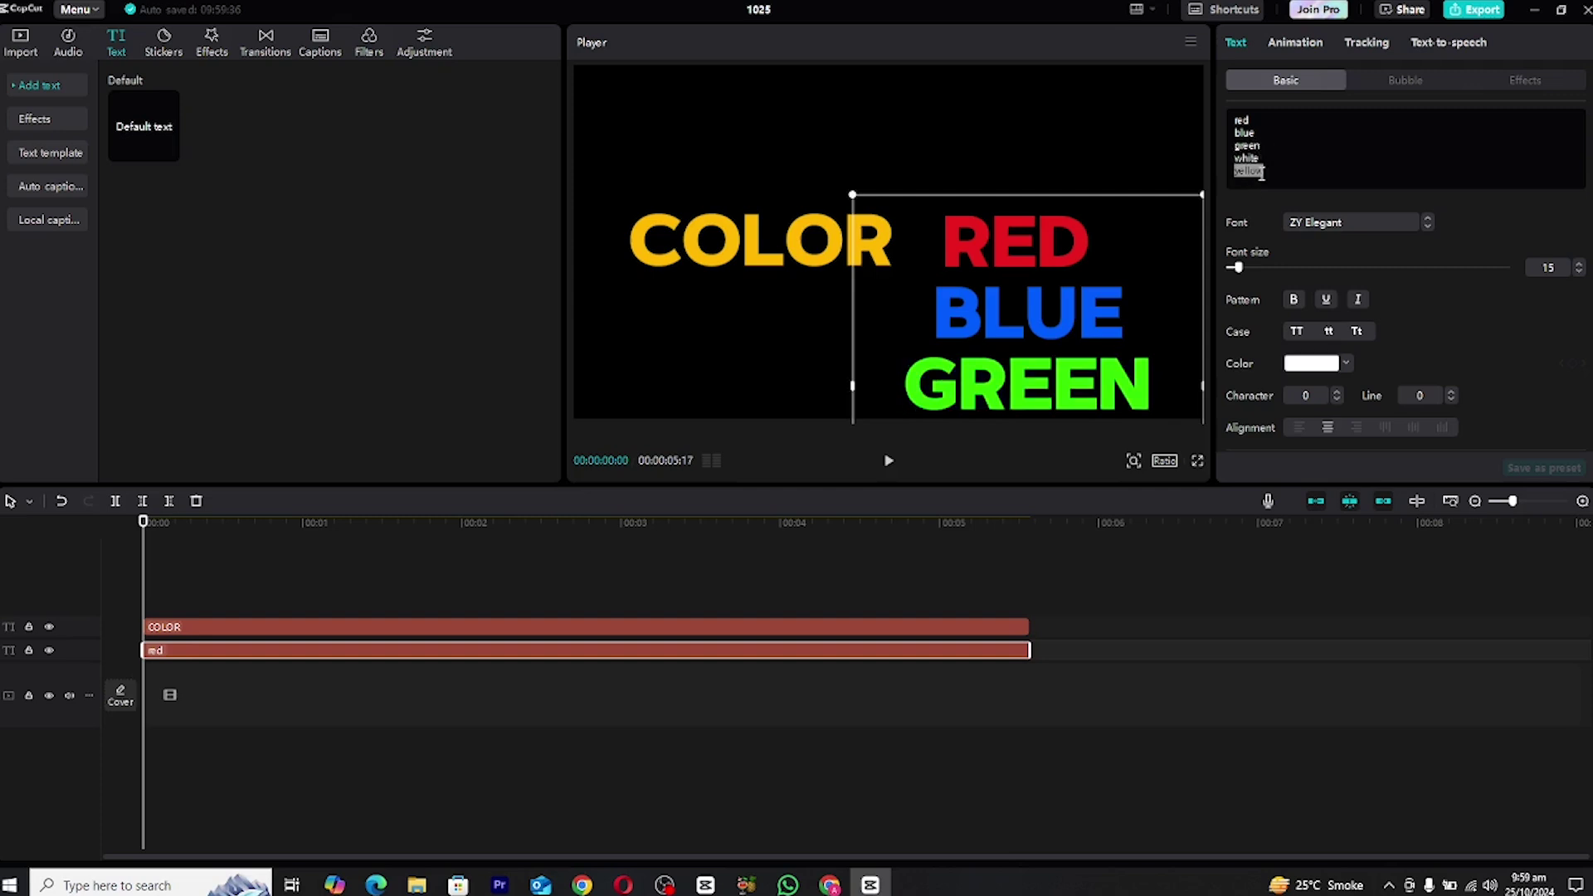
click(1328, 369)
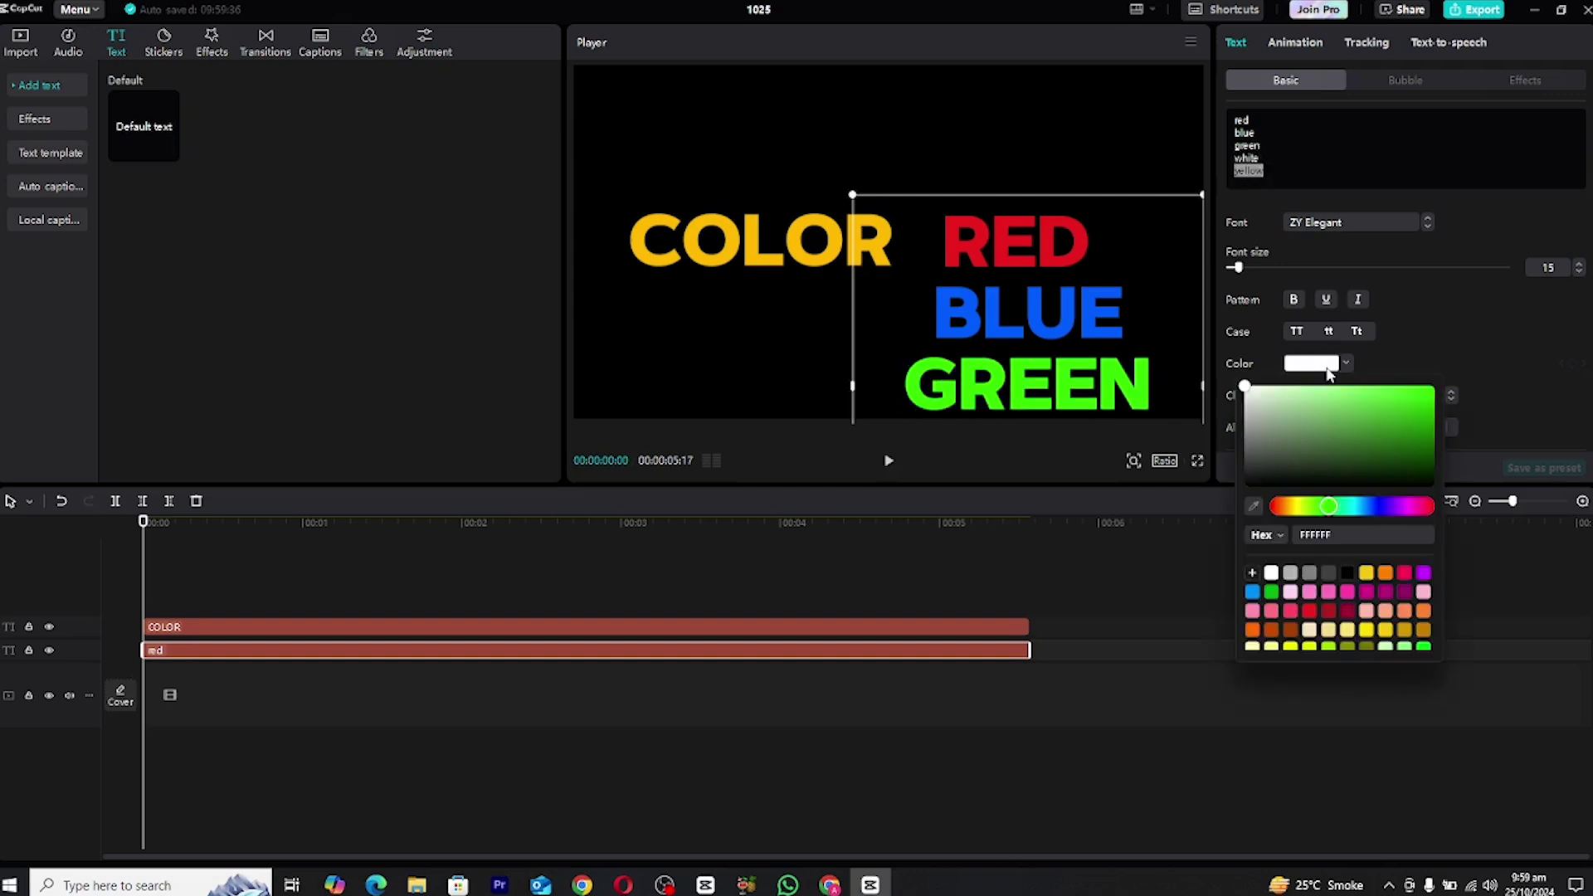
click(1366, 574)
click(1441, 340)
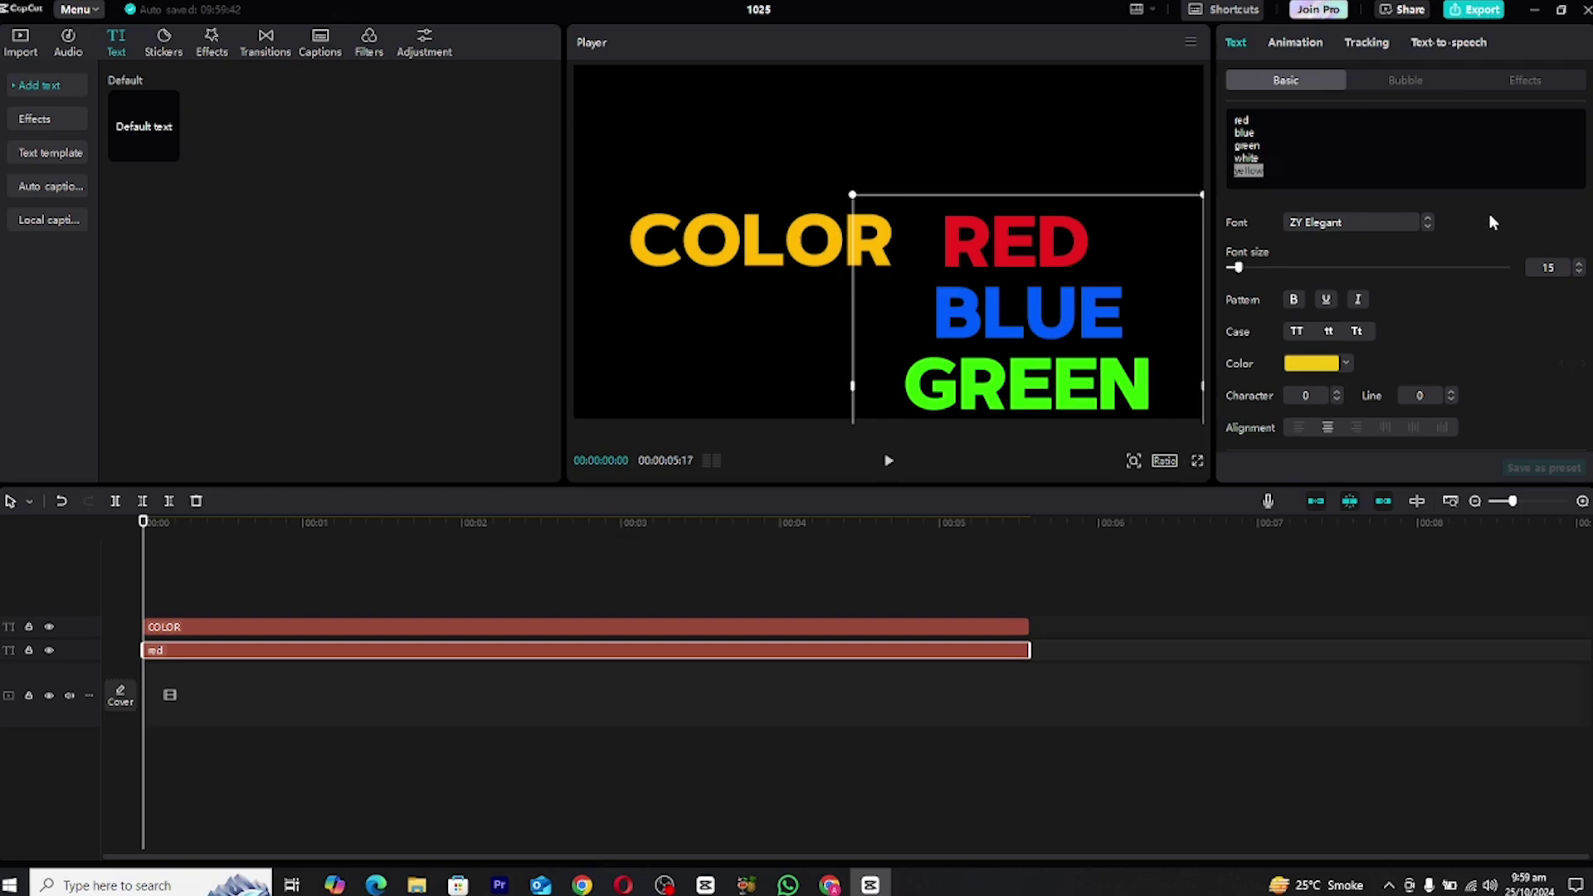
scroll(1486, 218, down, 5)
Add a starting position keyframe, raise the list at 00:00:00:21, and hold it at 00:00:01:11.
scroll(1480, 247, up, 1)
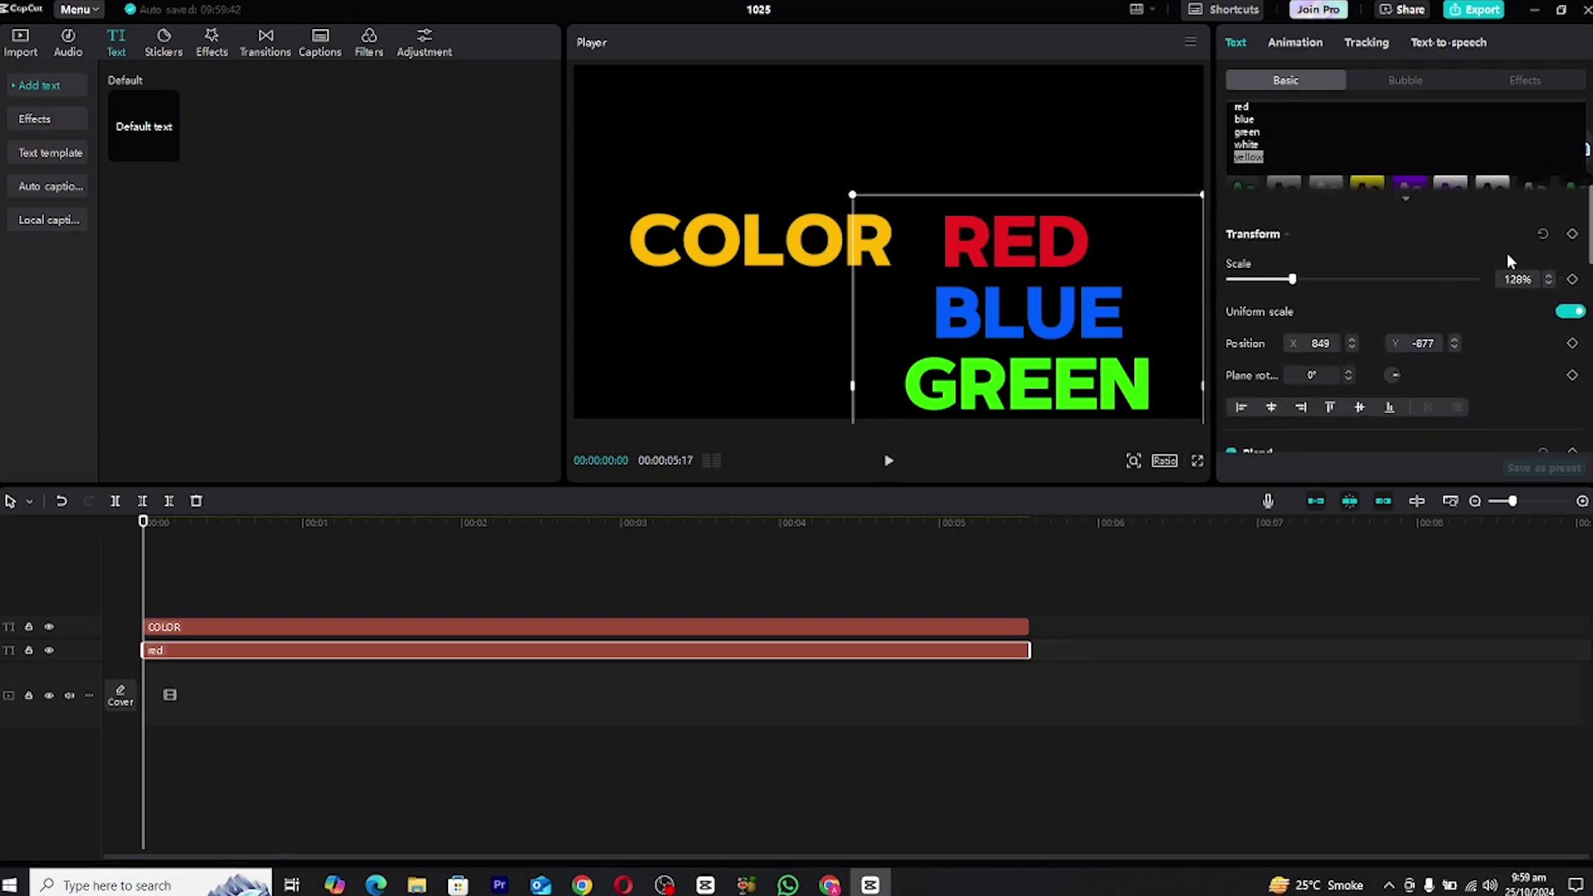
click(1574, 343)
drag(161, 528, 297, 544)
drag(991, 378, 983, 307)
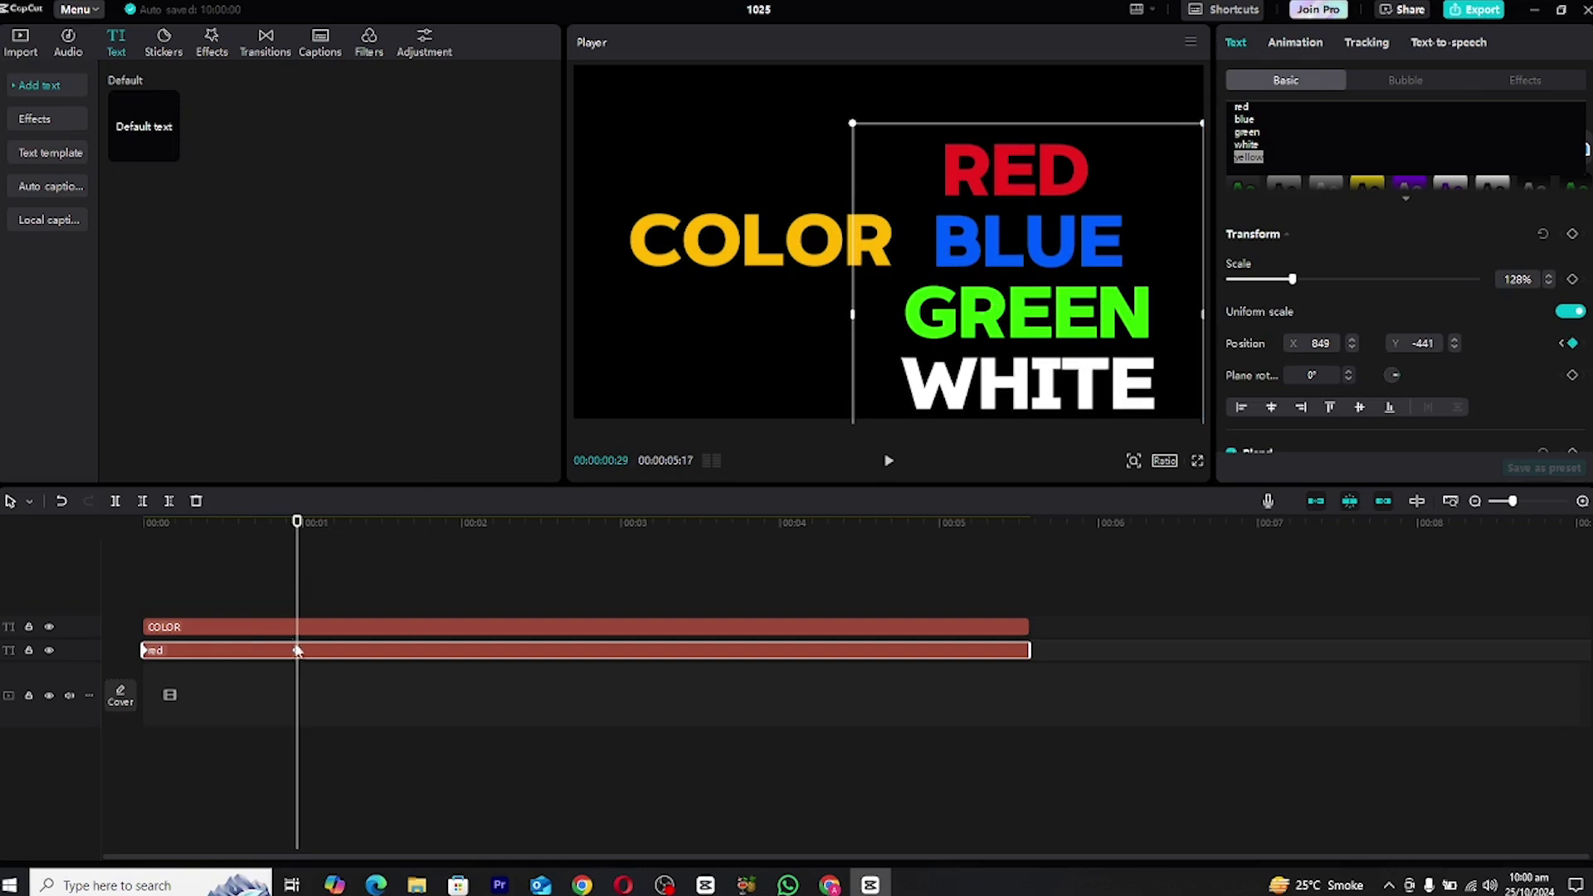
click(309, 549)
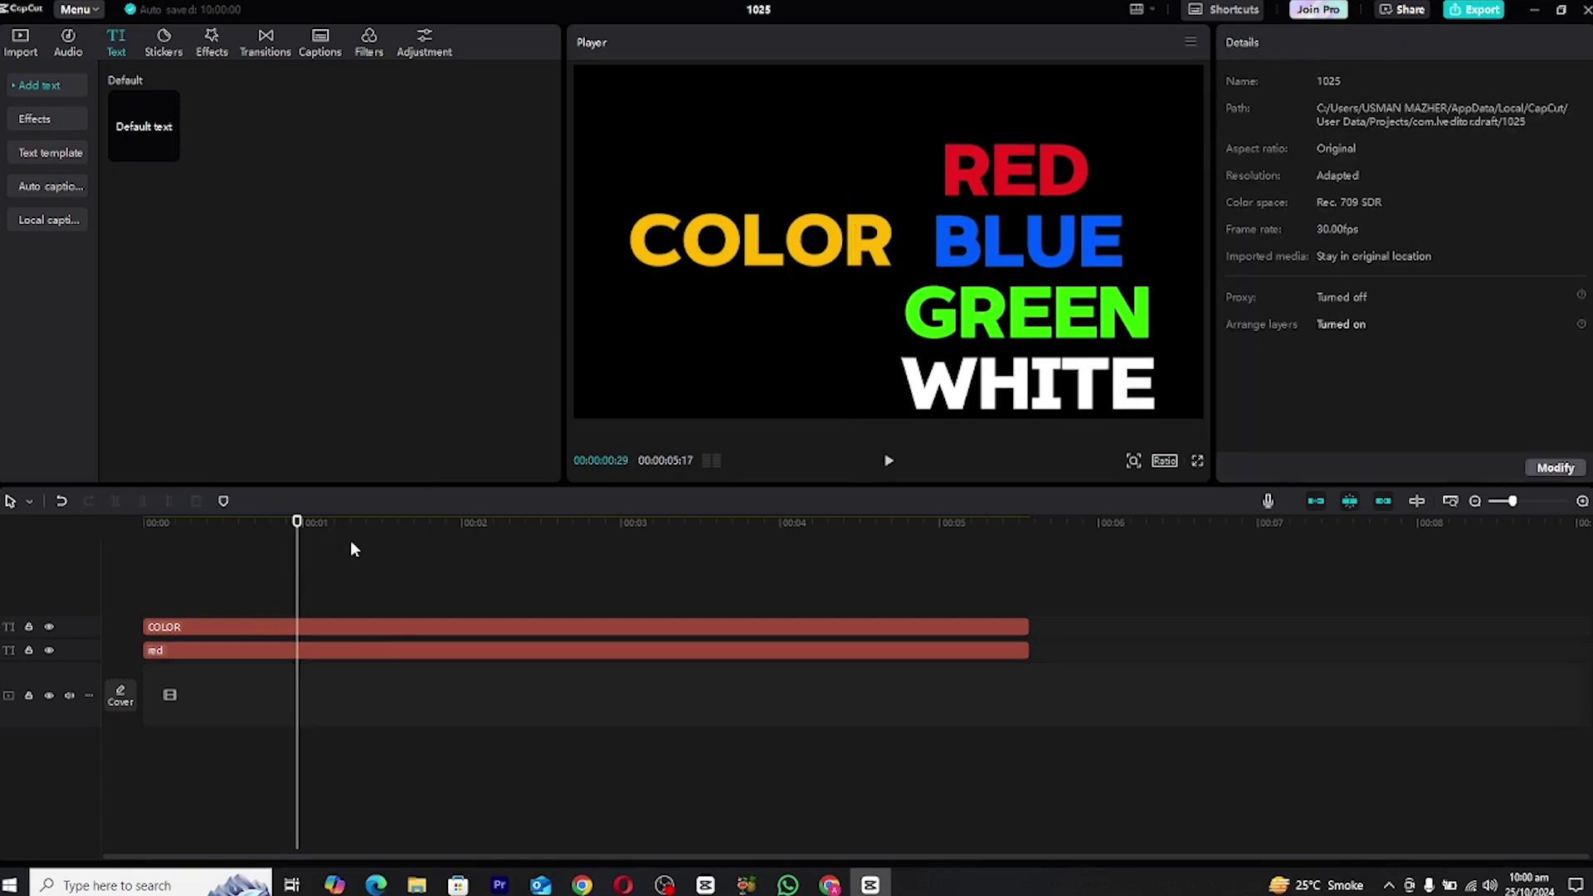
click(295, 649)
drag(297, 538, 361, 537)
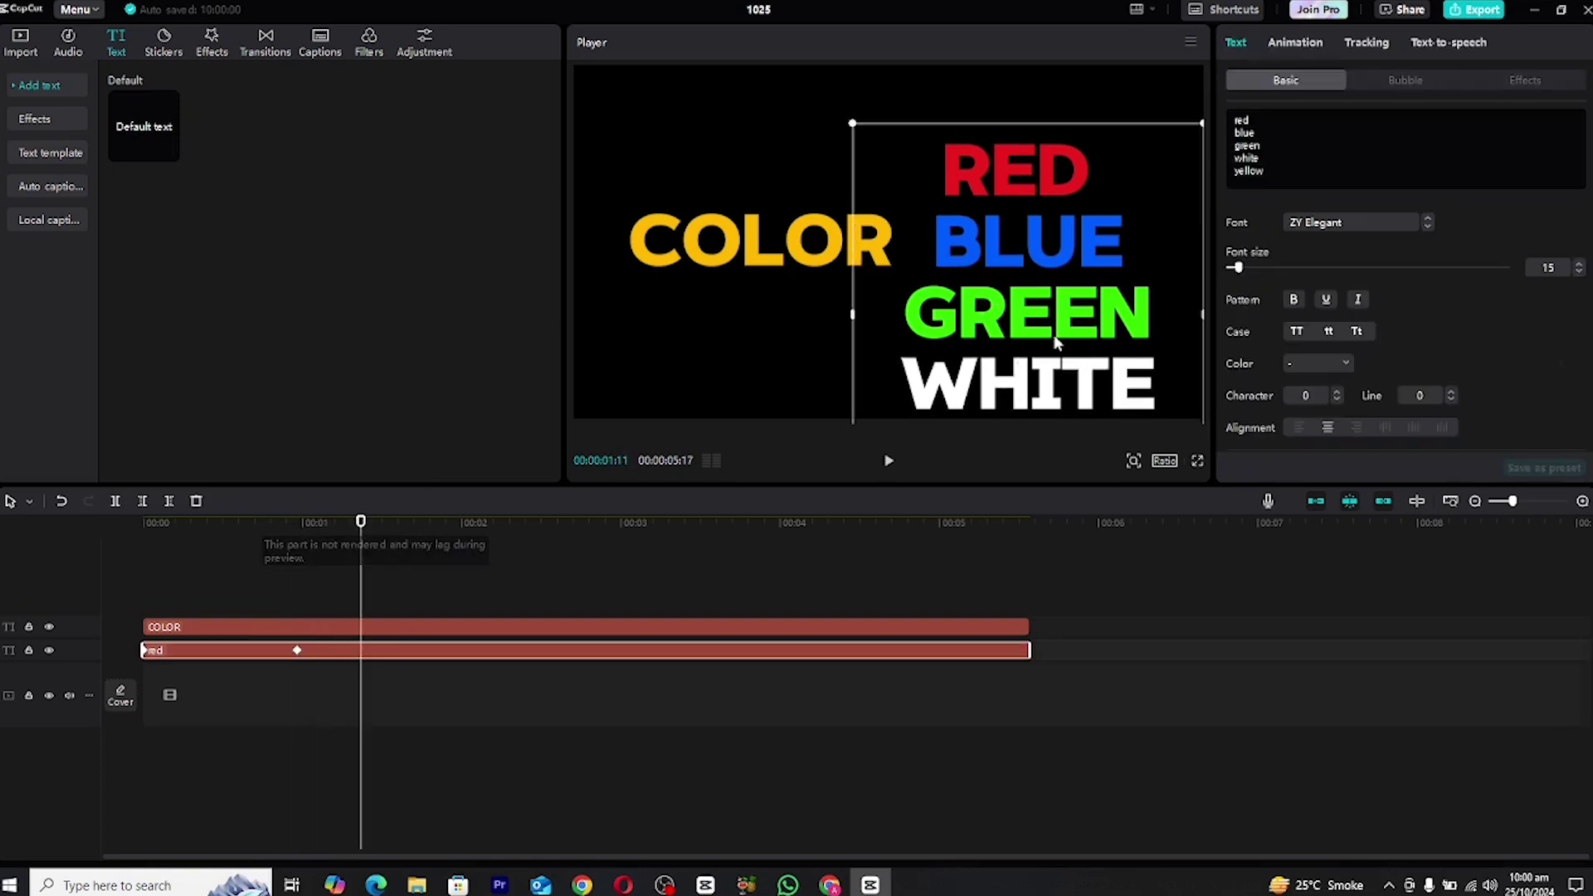
scroll(1411, 363, down, 10)
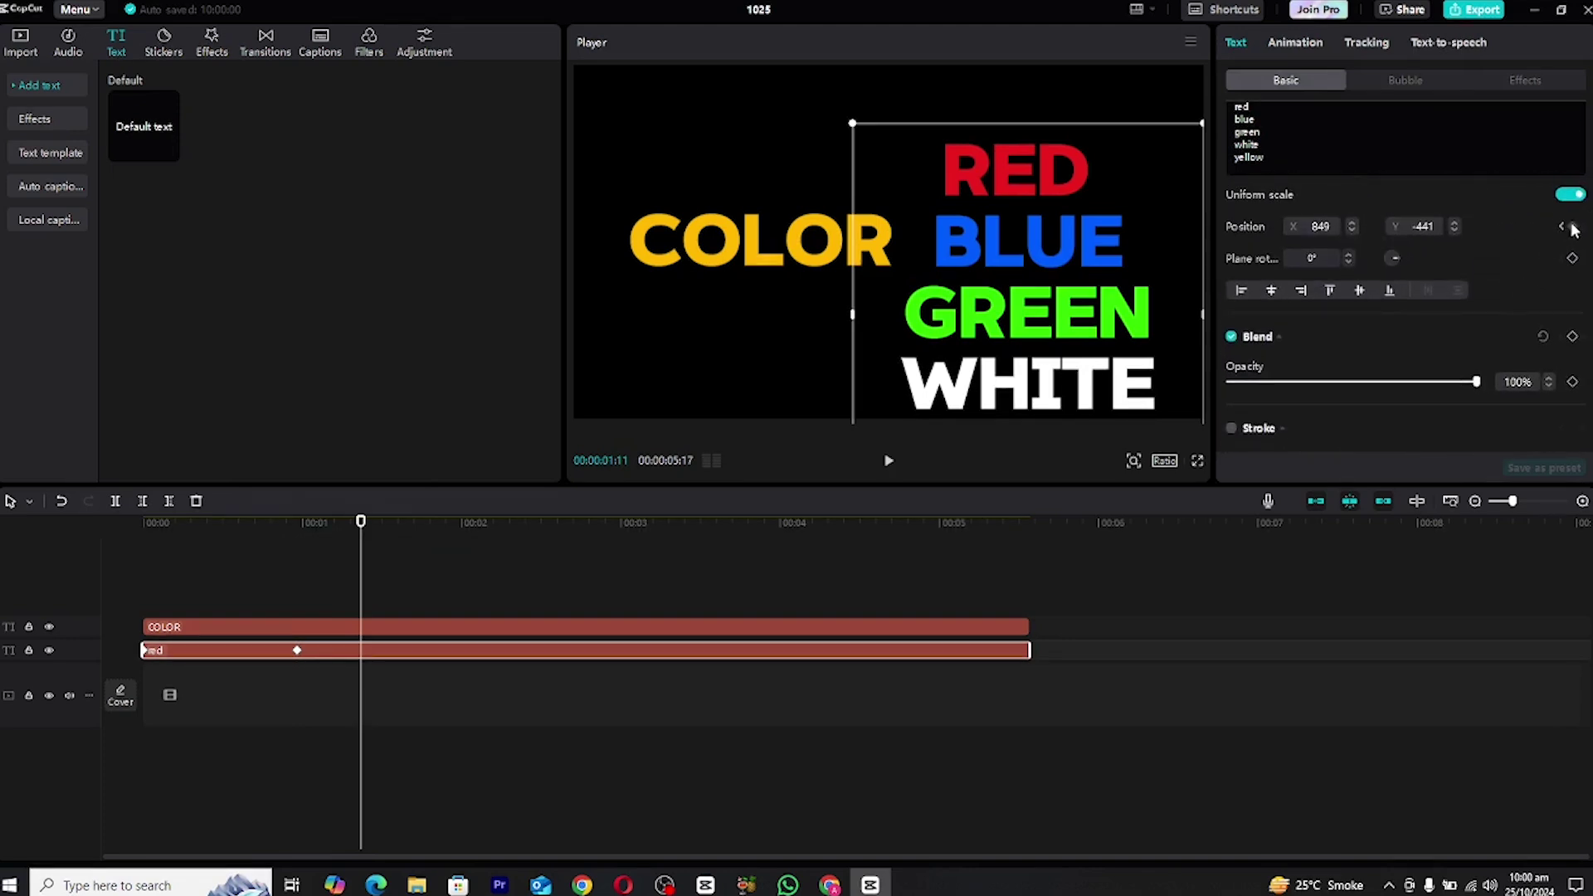
click(1571, 225)
Raise the list so GREEN aligns with COLOR at 00:00:02:09, hold at 00:00:02:20, then WHITE at 00:00:03:09.
drag(372, 526, 508, 526)
drag(1162, 326, 1156, 290)
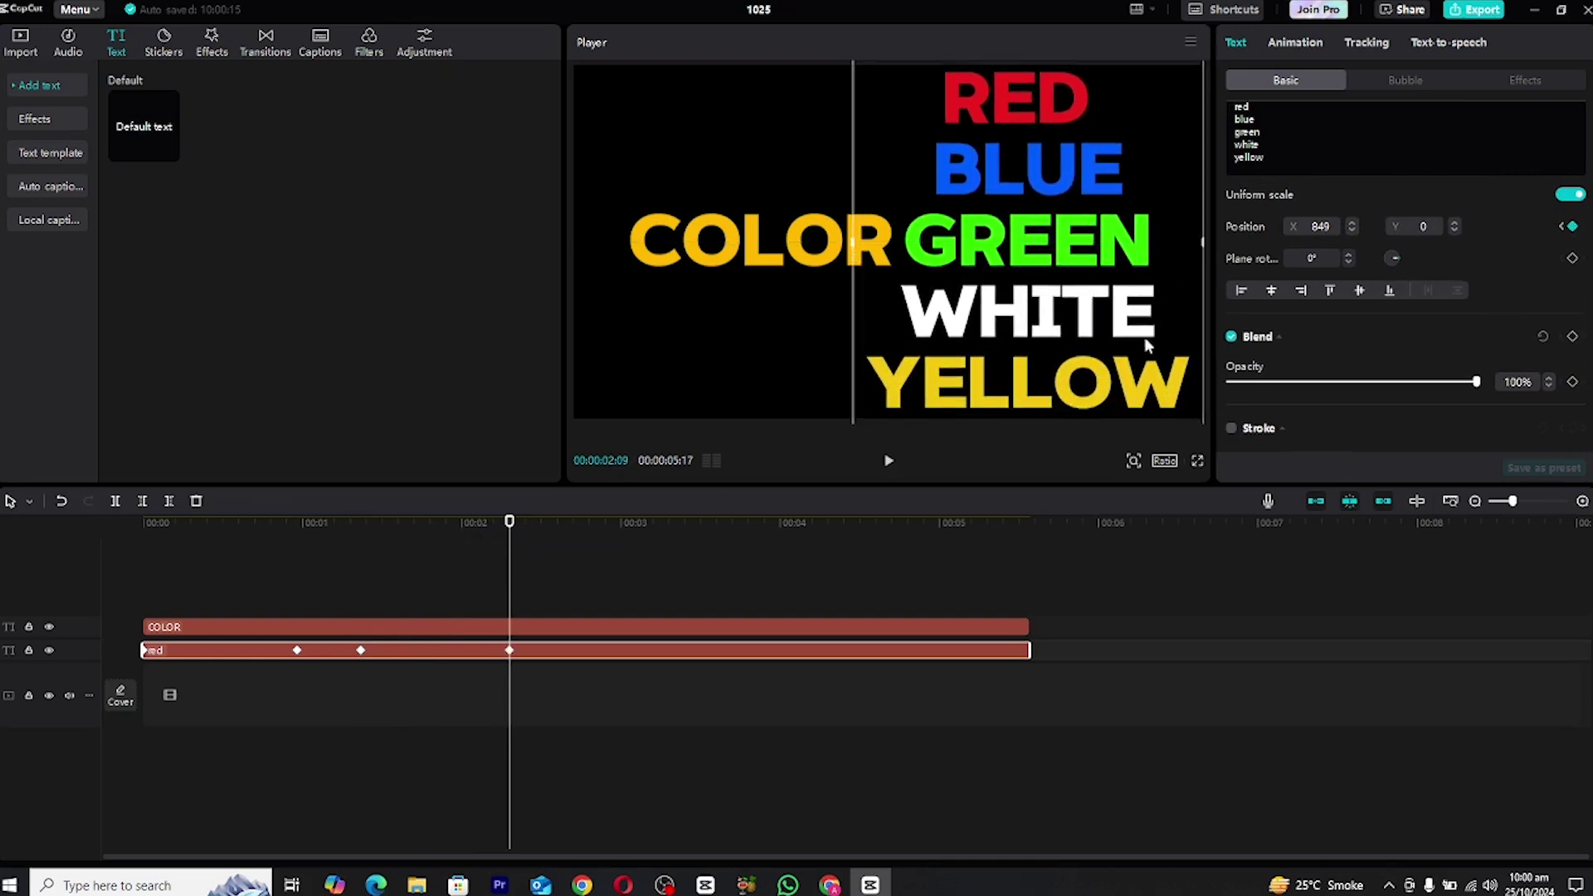
drag(509, 524, 567, 524)
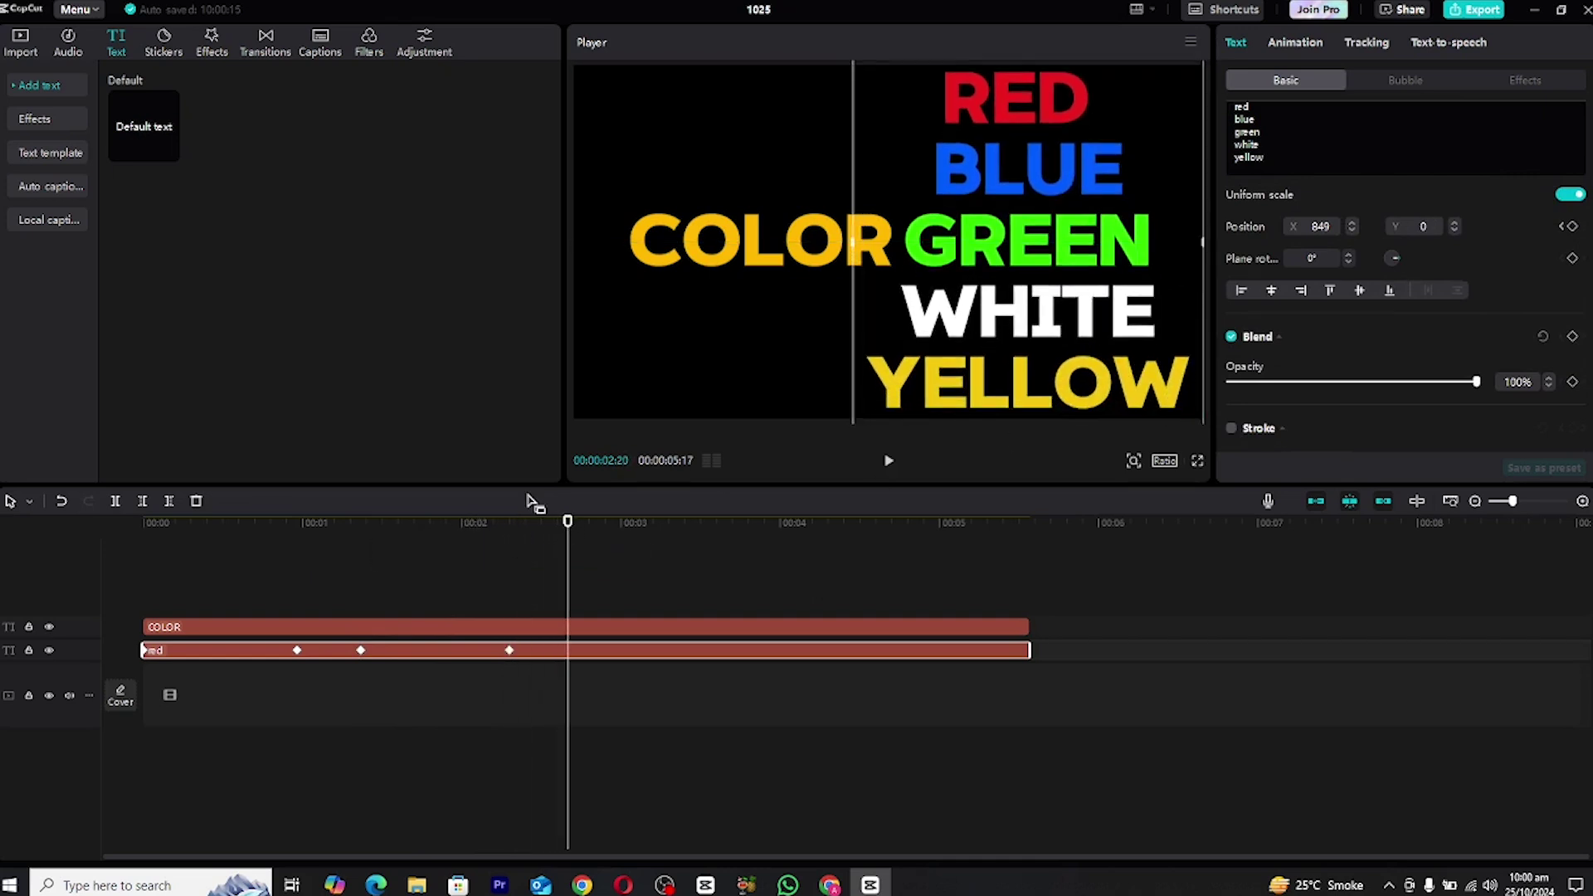
click(1572, 226)
drag(569, 531, 679, 541)
drag(1010, 357, 1009, 287)
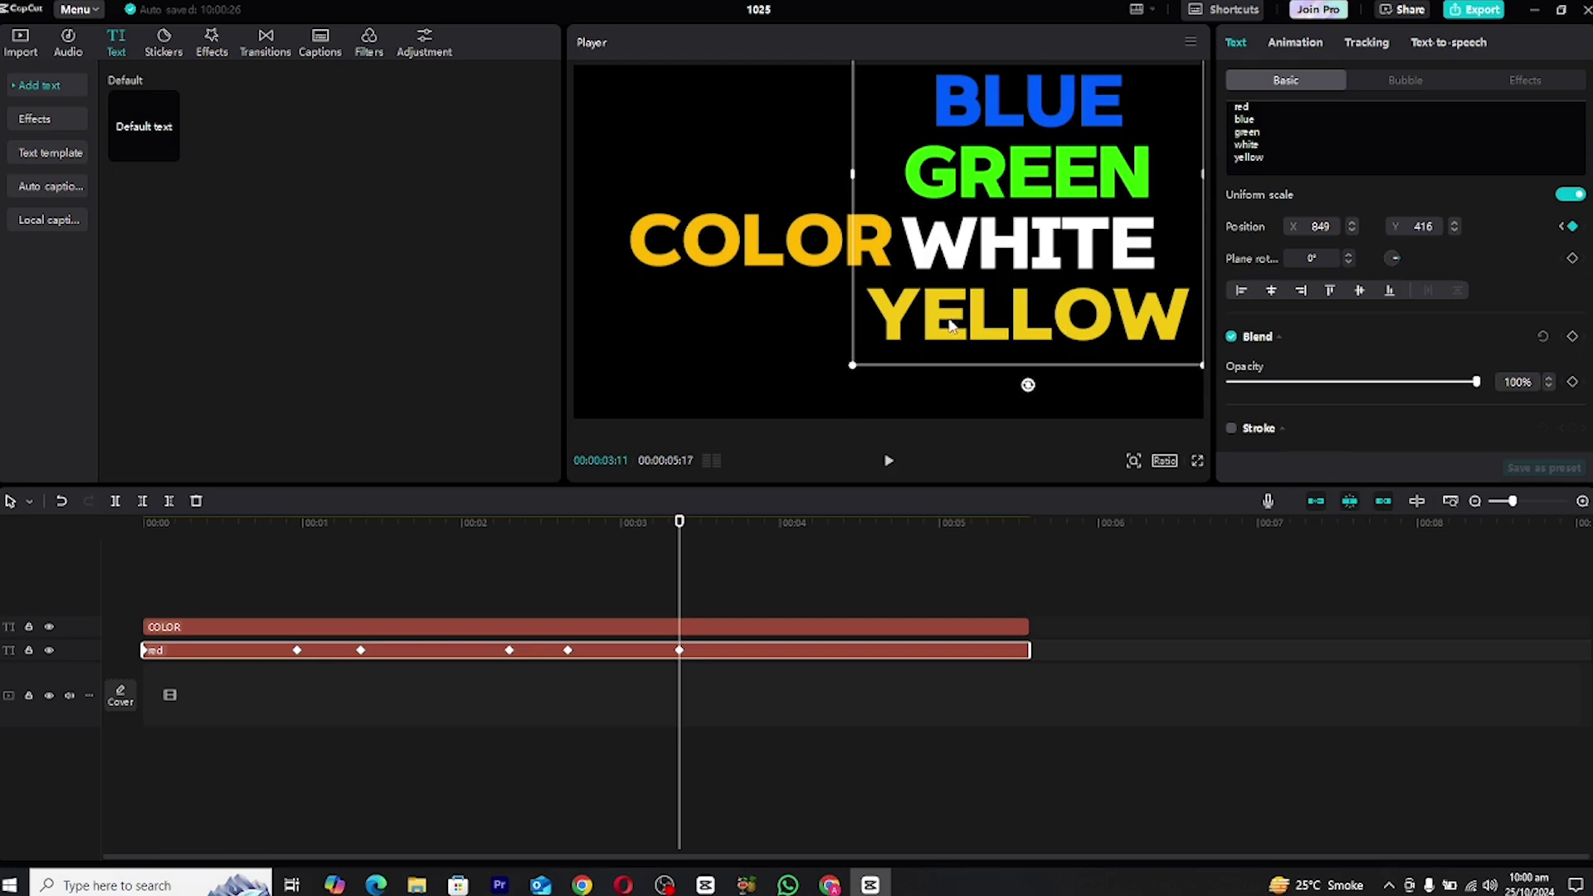
Shrink the colour list slightly, nudge COLOR left, and preview the scrolling animation.
drag(855, 363, 931, 348)
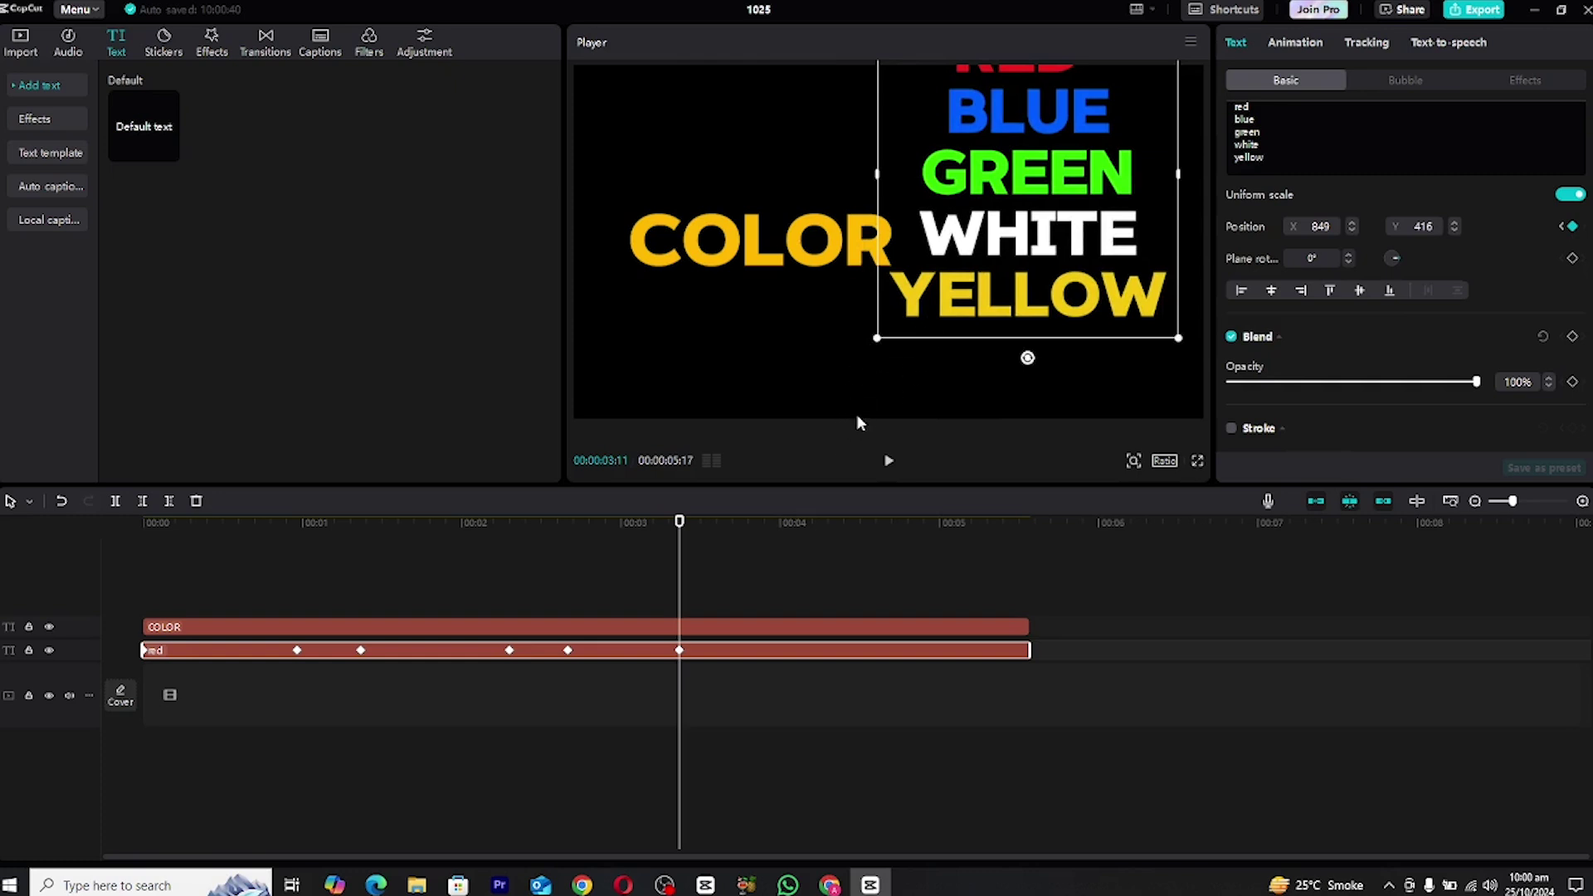
click(493, 626)
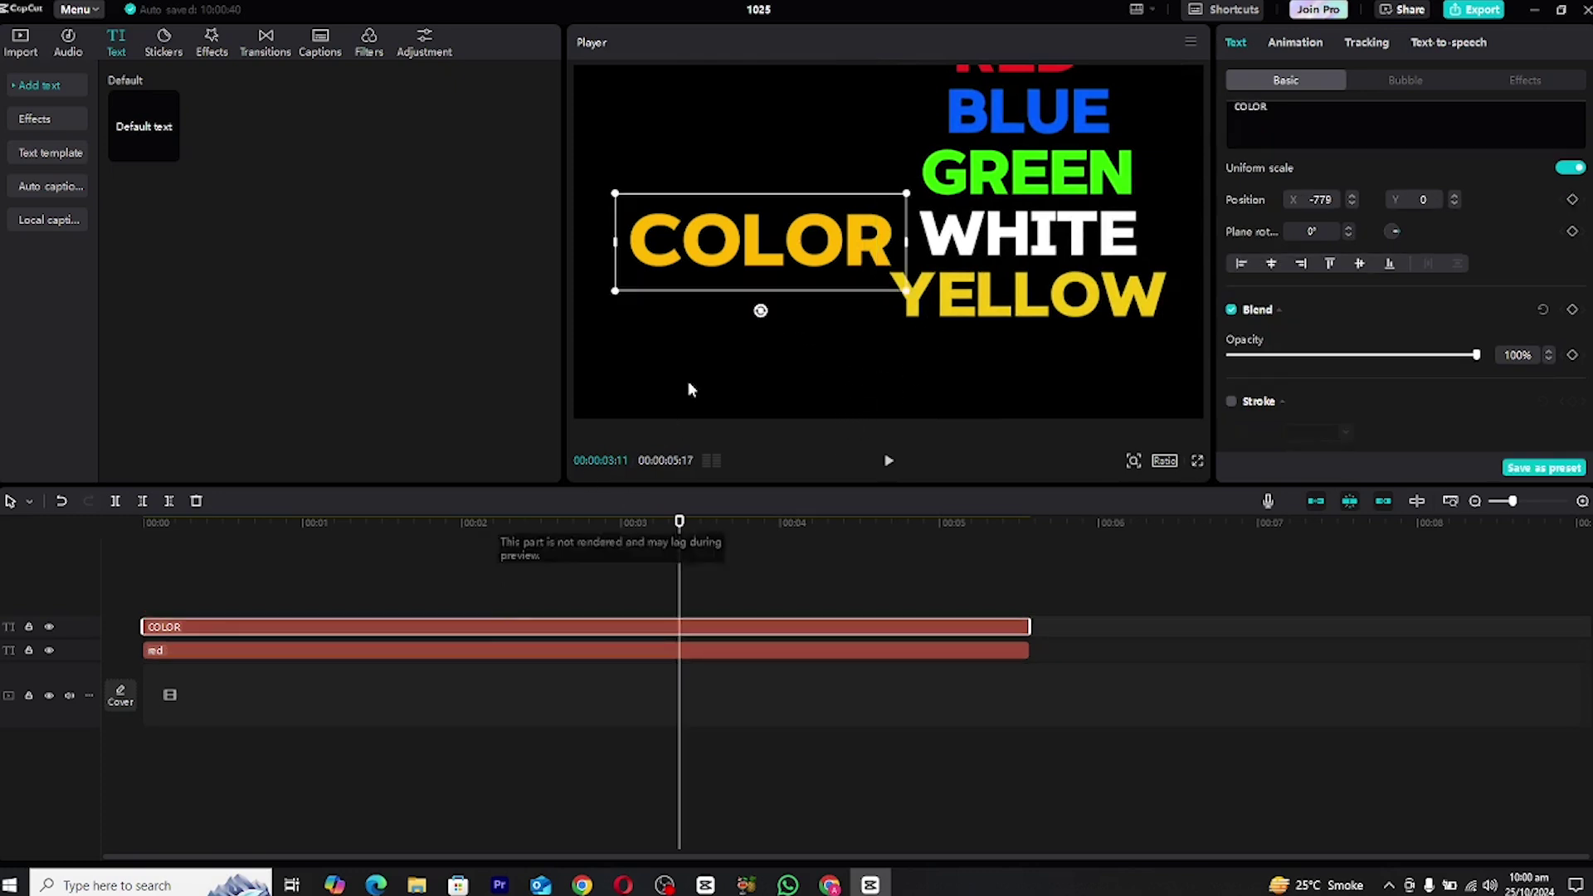
drag(770, 267, 750, 262)
key(Home)
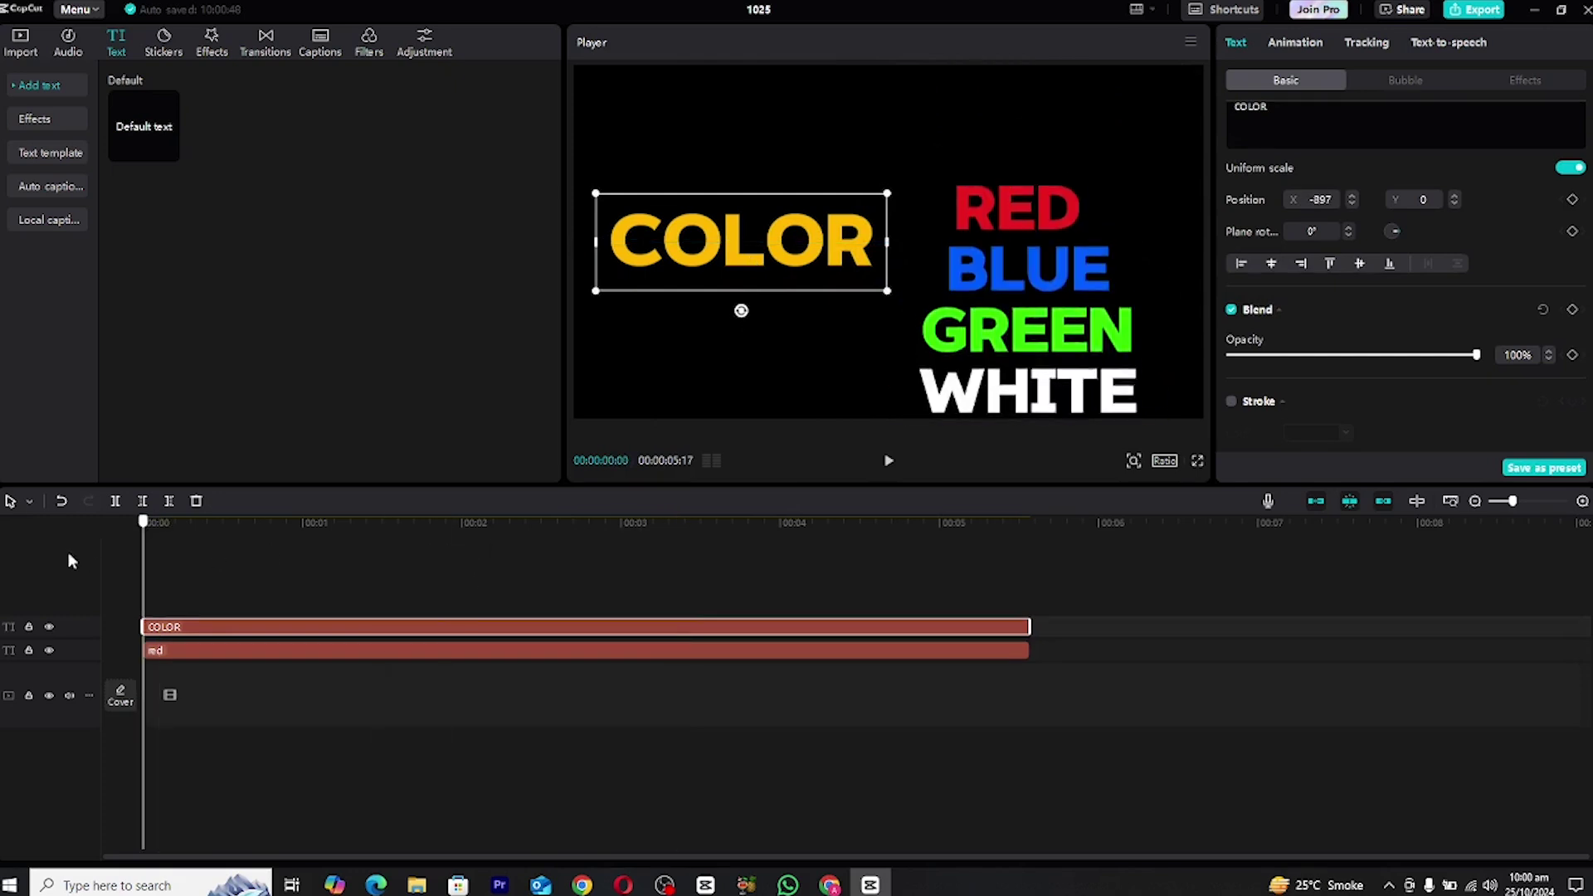
key(space)
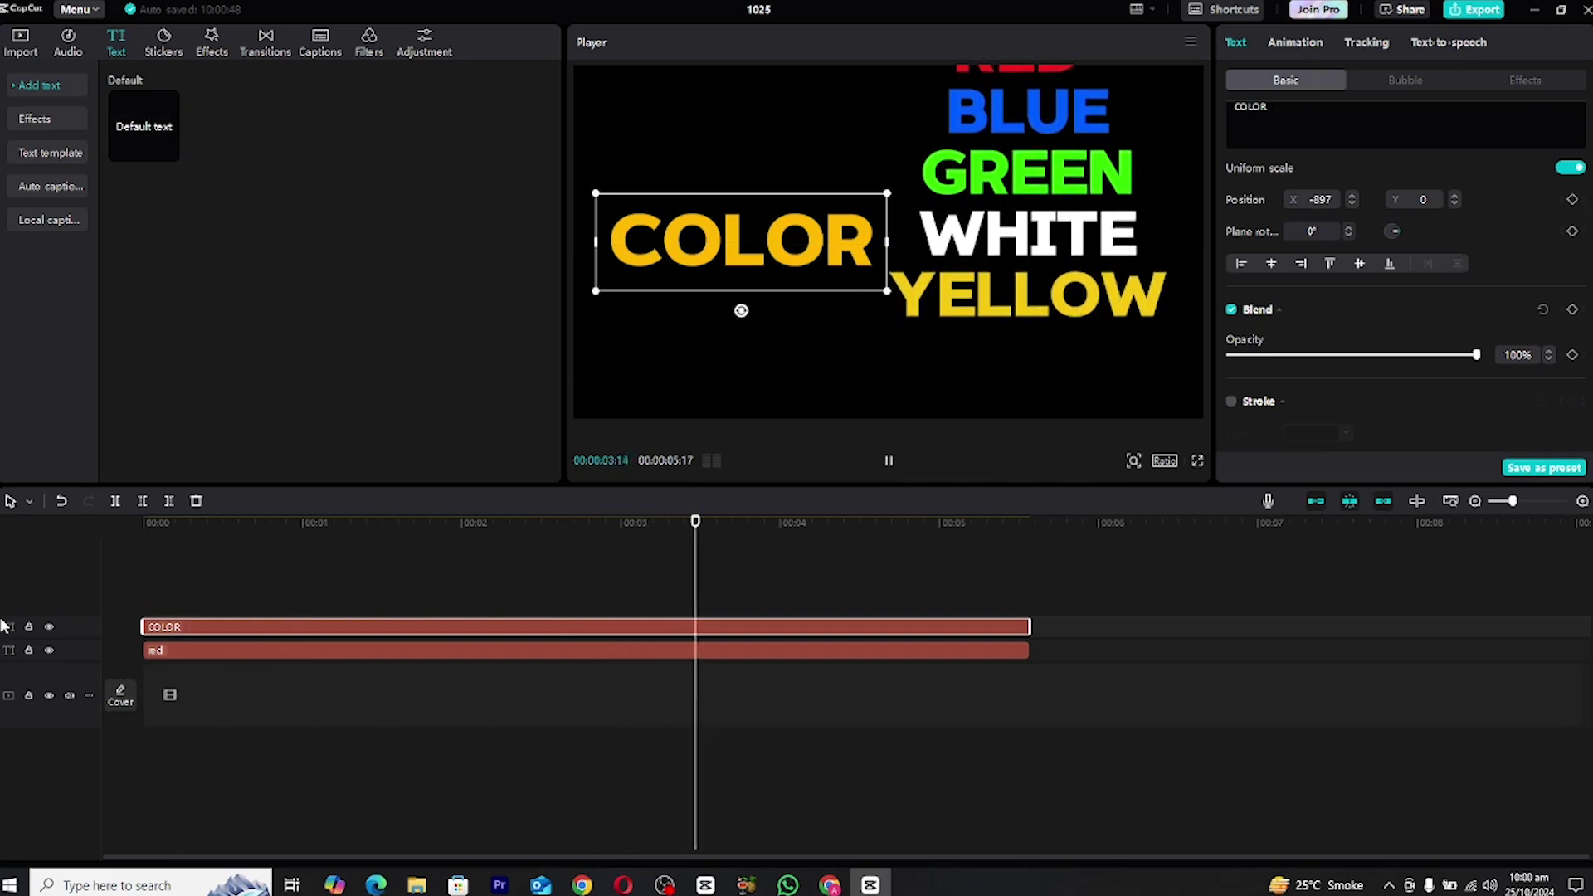
key(space)
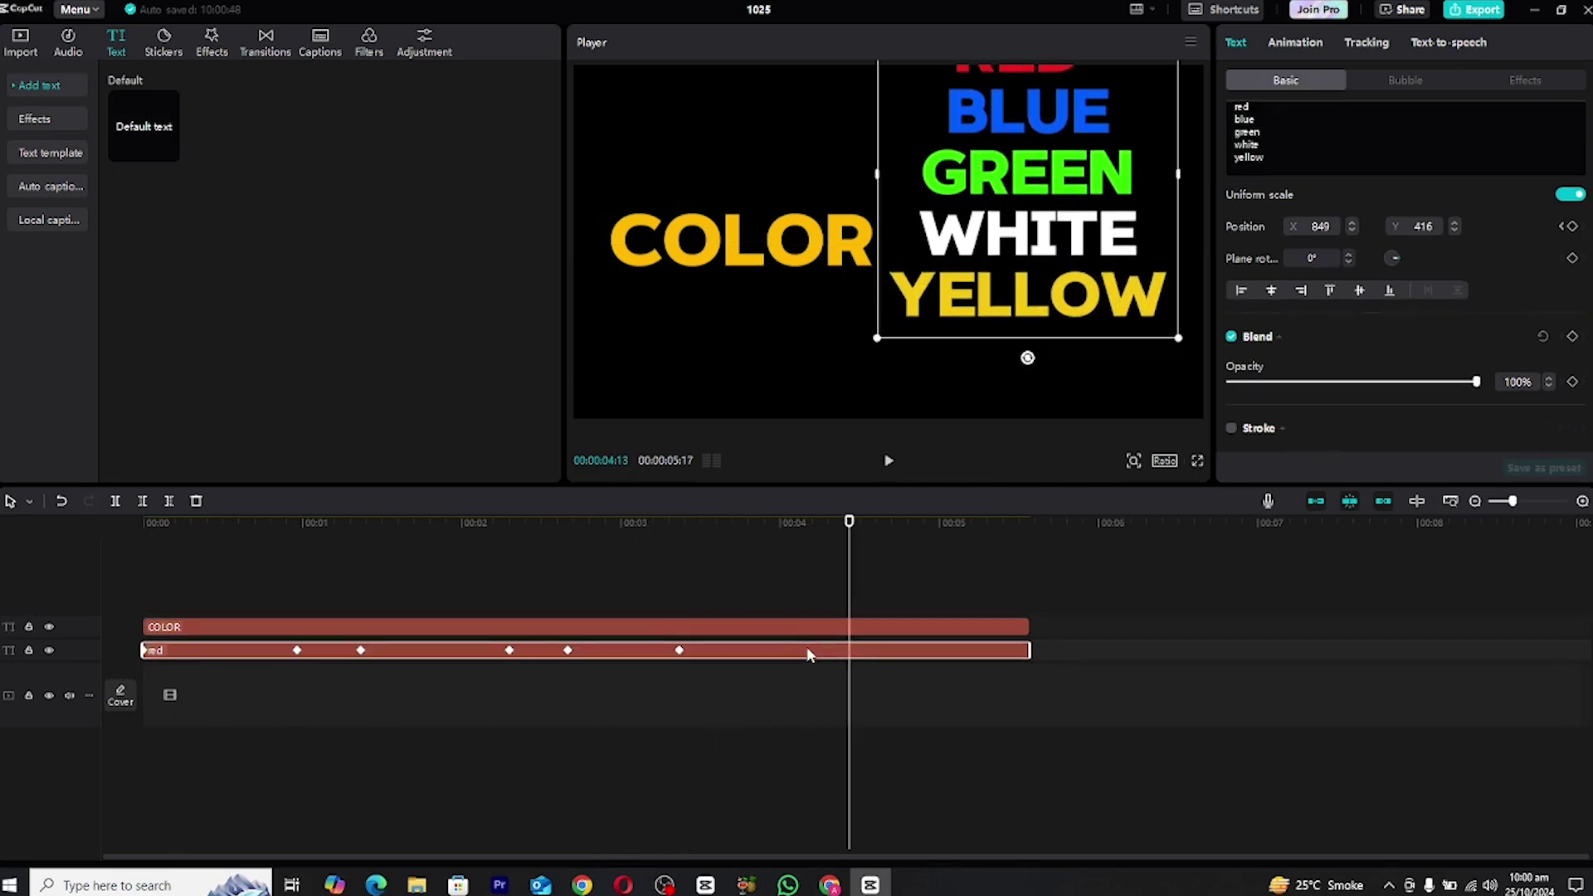
drag(712, 528, 760, 548)
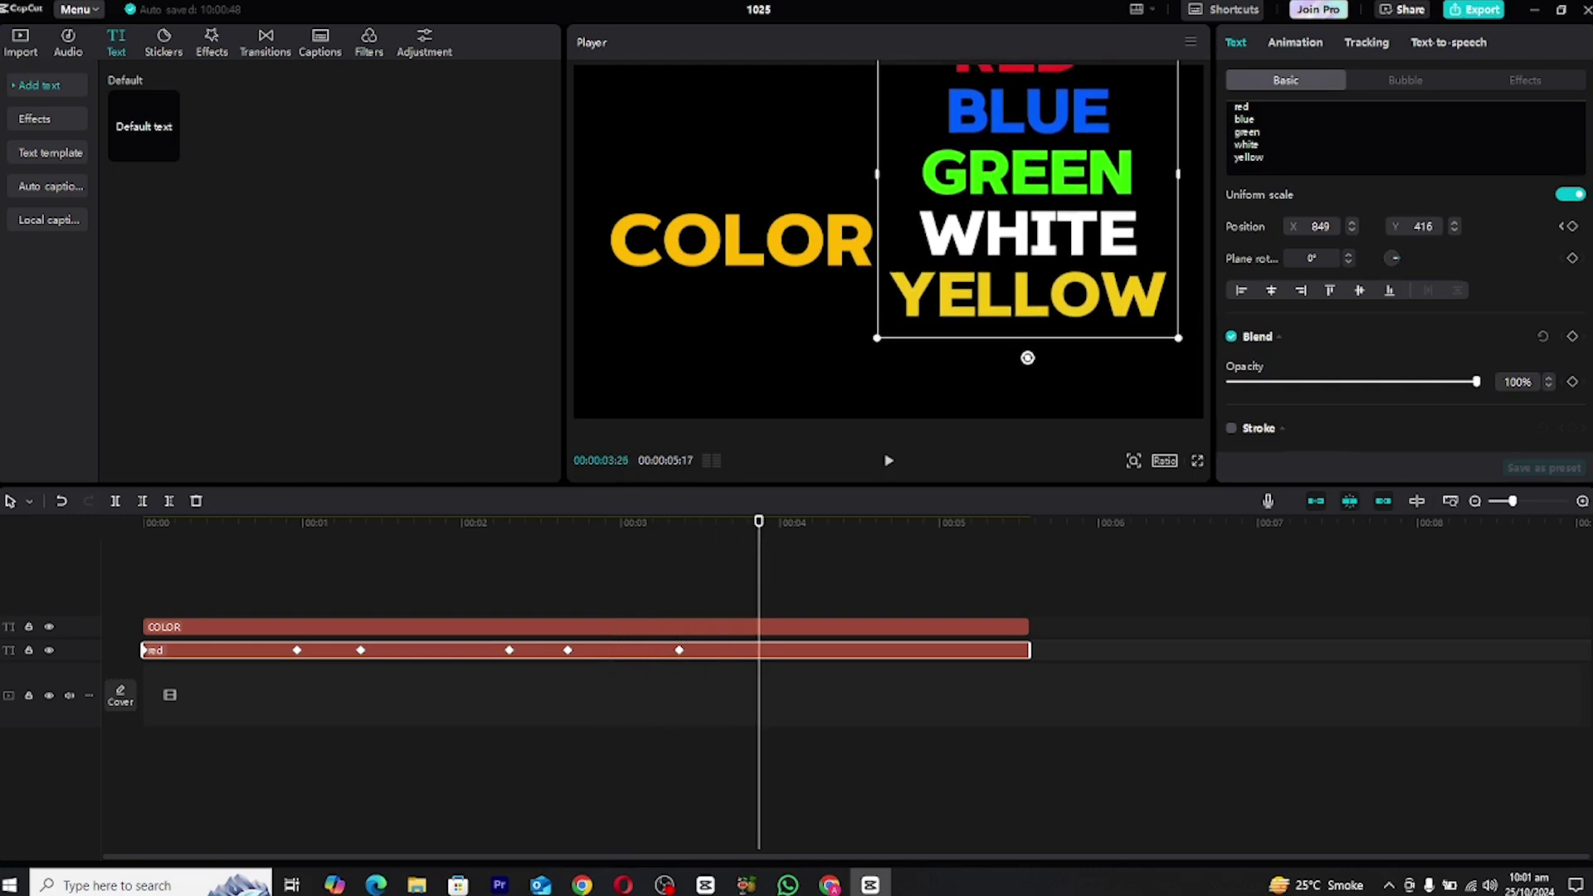
drag(816, 519, 881, 523)
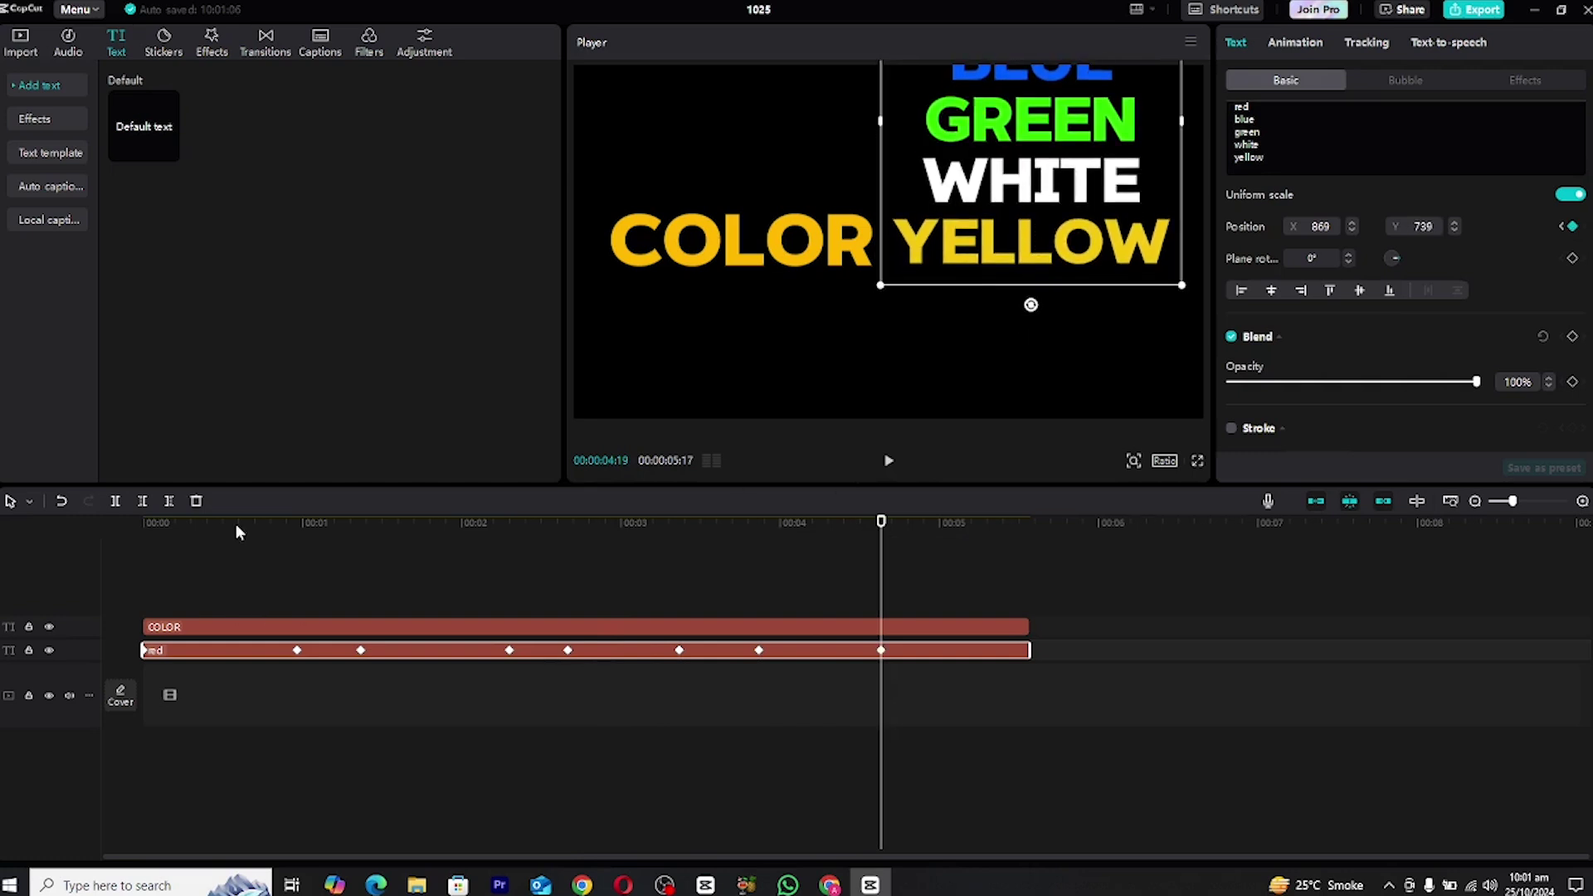
drag(235, 525, 2, 538)
key(space)
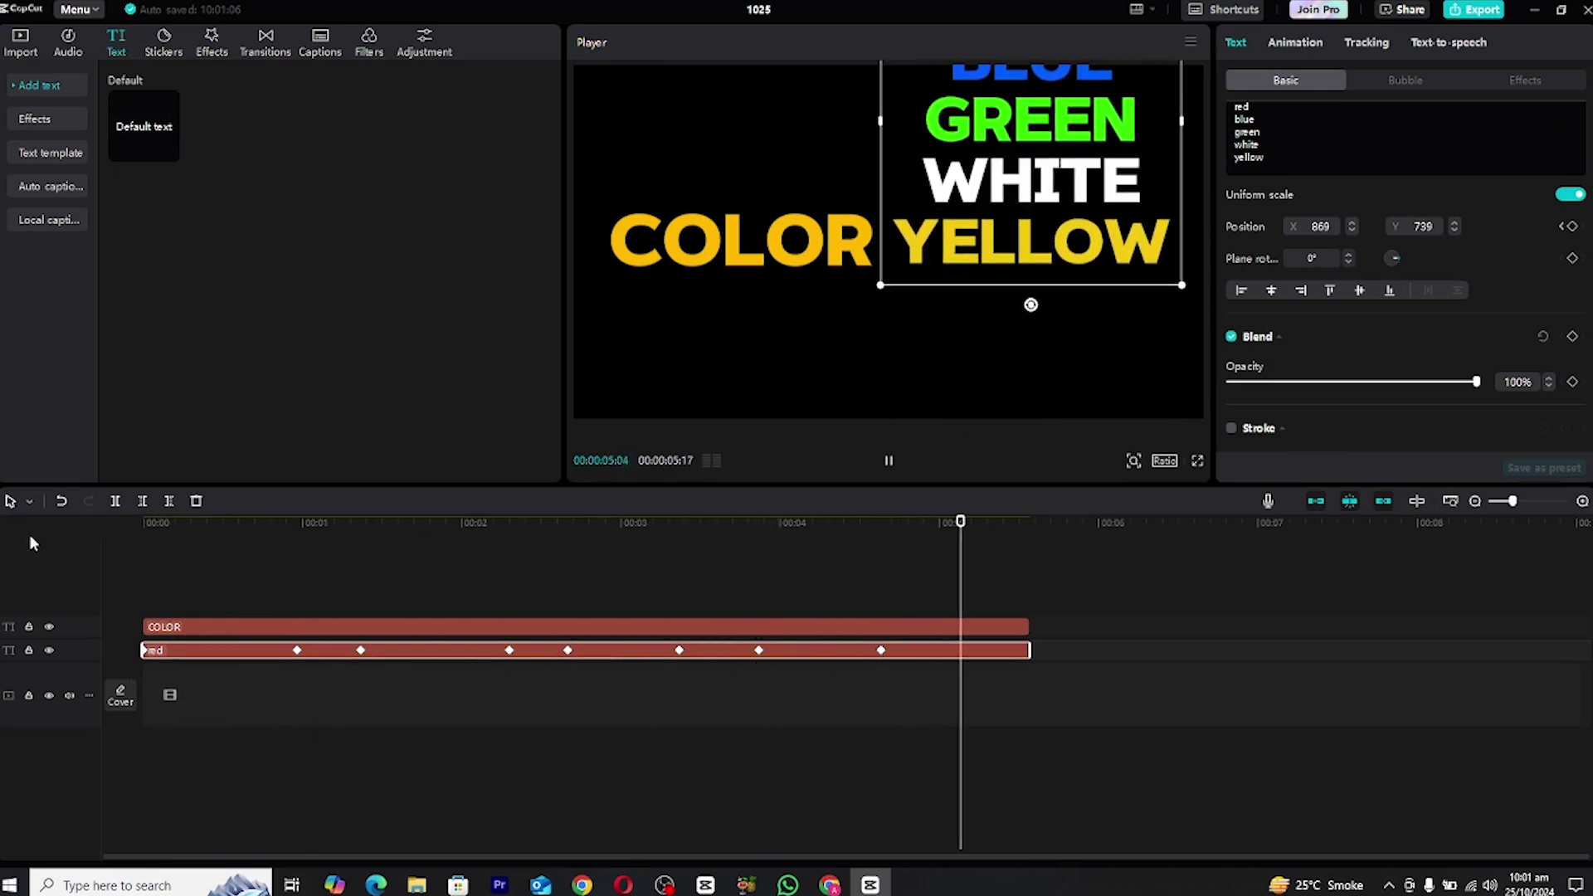
Show the clip's keyframe lanes and give the first y-position keyframe Ease Out easing.
right_click(266, 655)
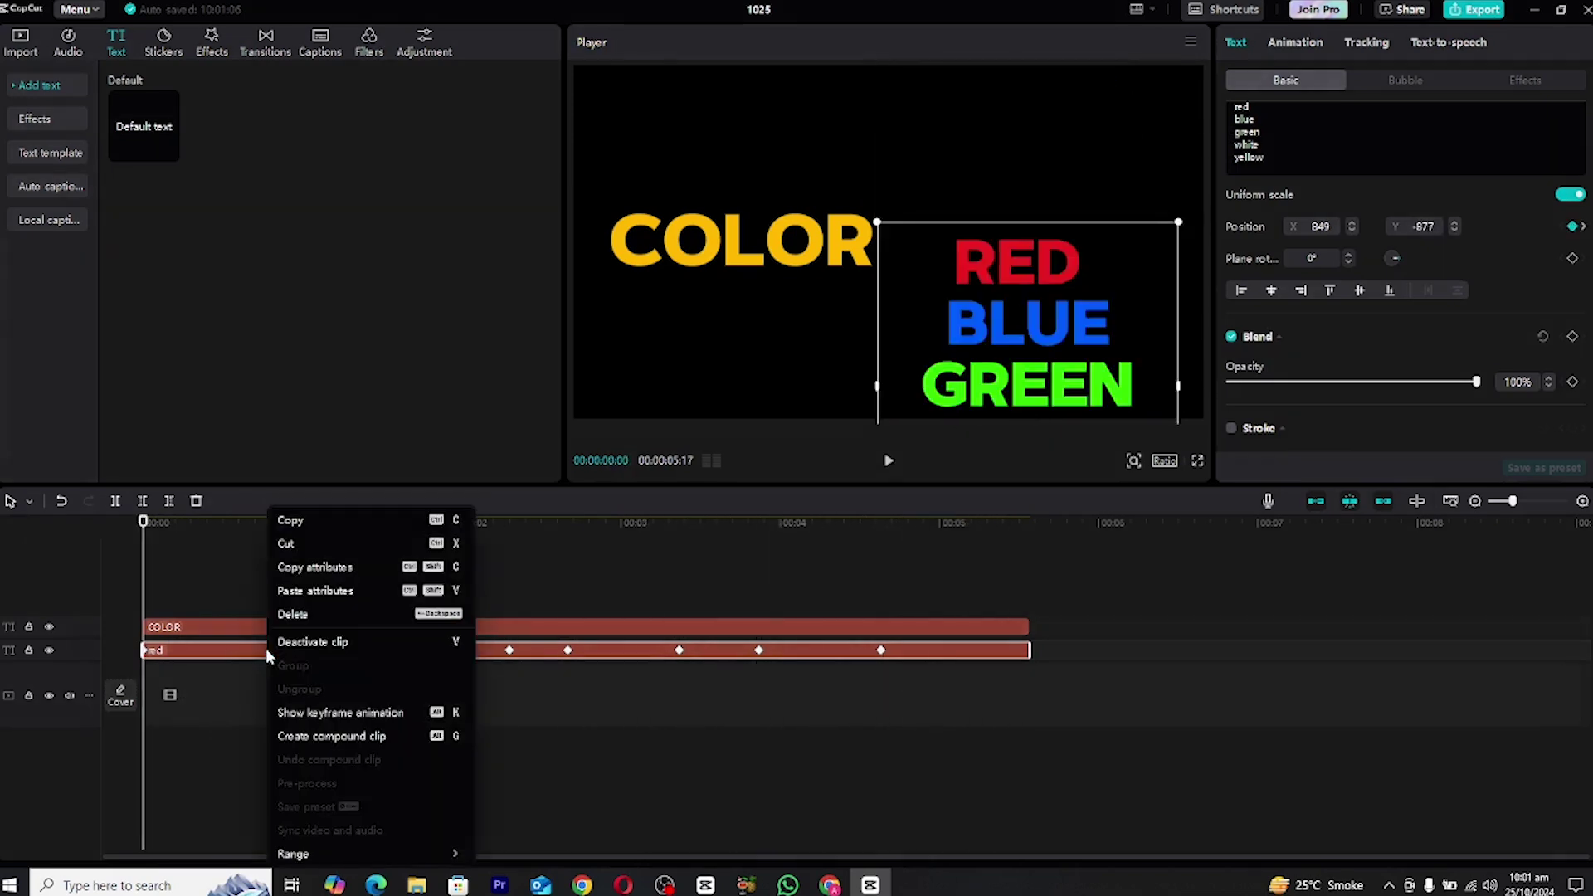
click(291, 715)
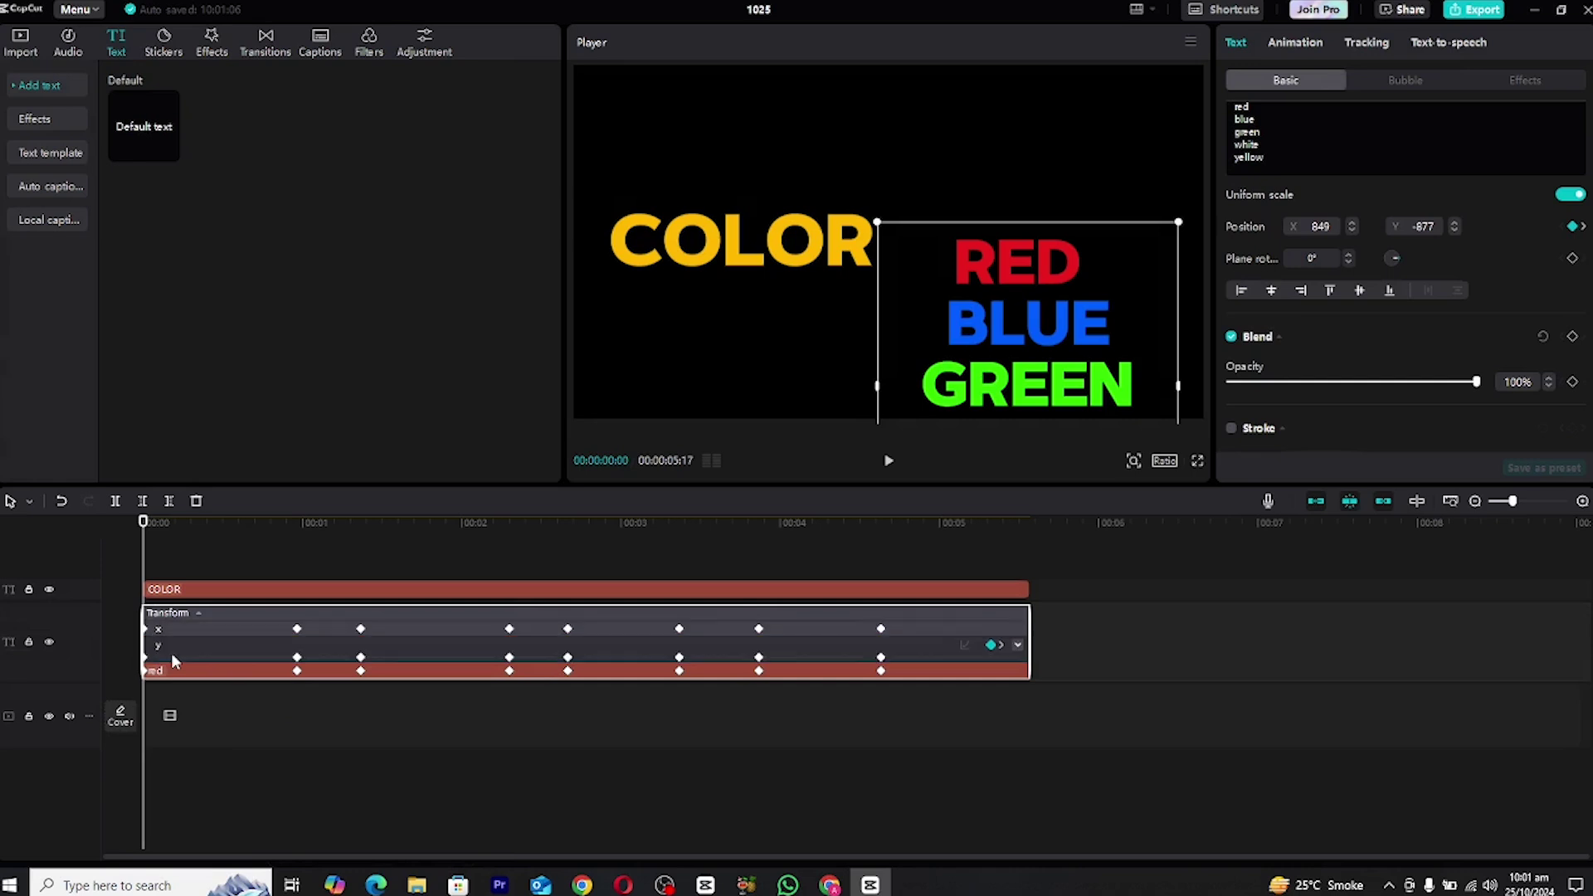
click(296, 657)
right_click(295, 657)
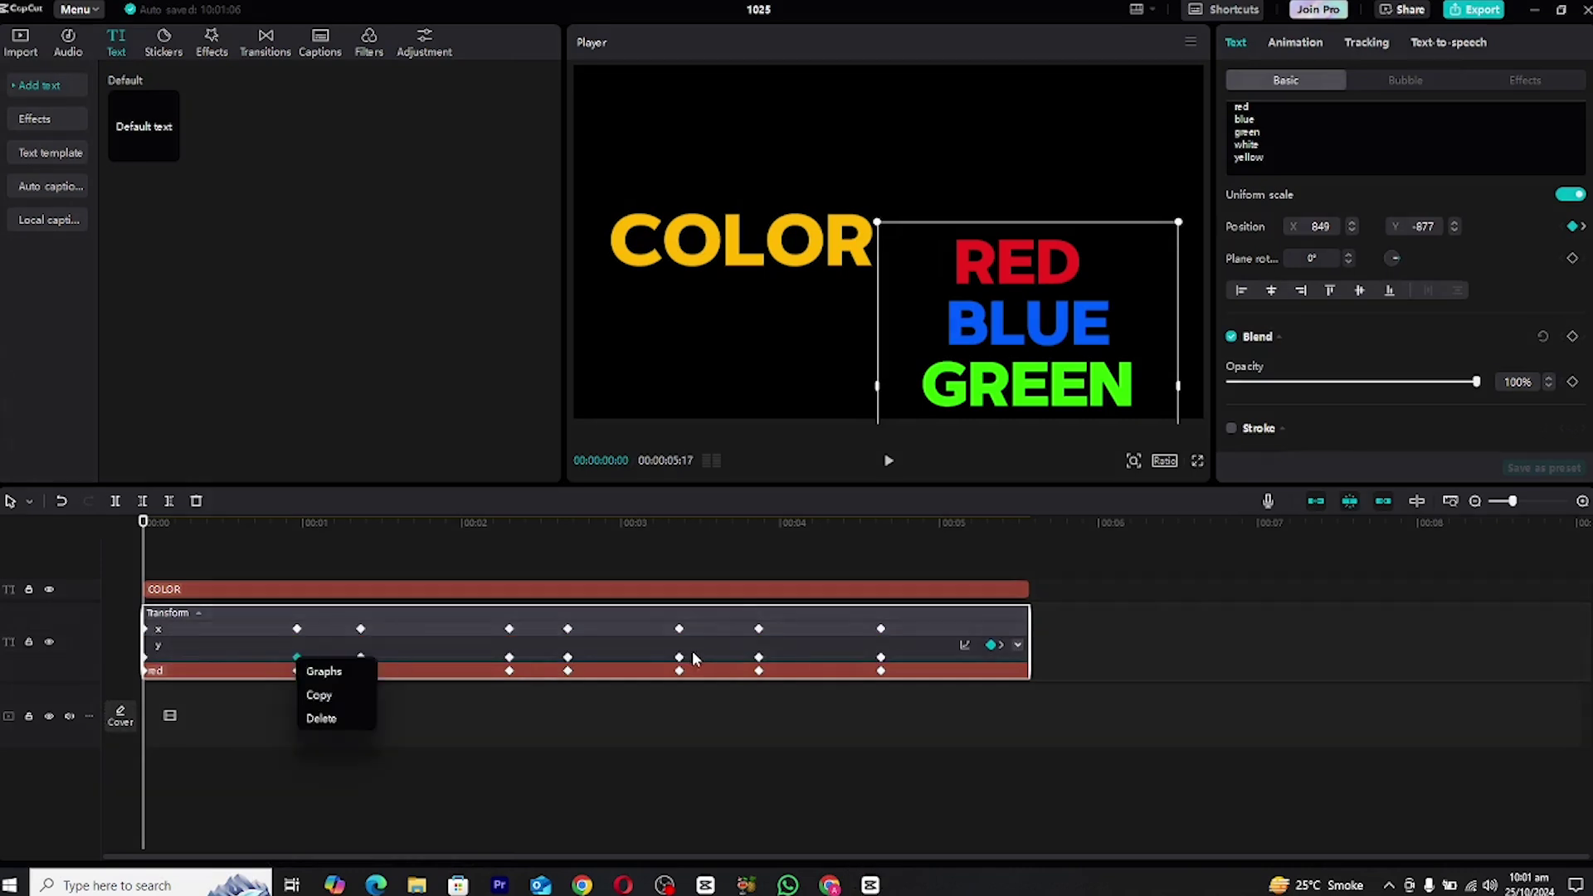
click(336, 672)
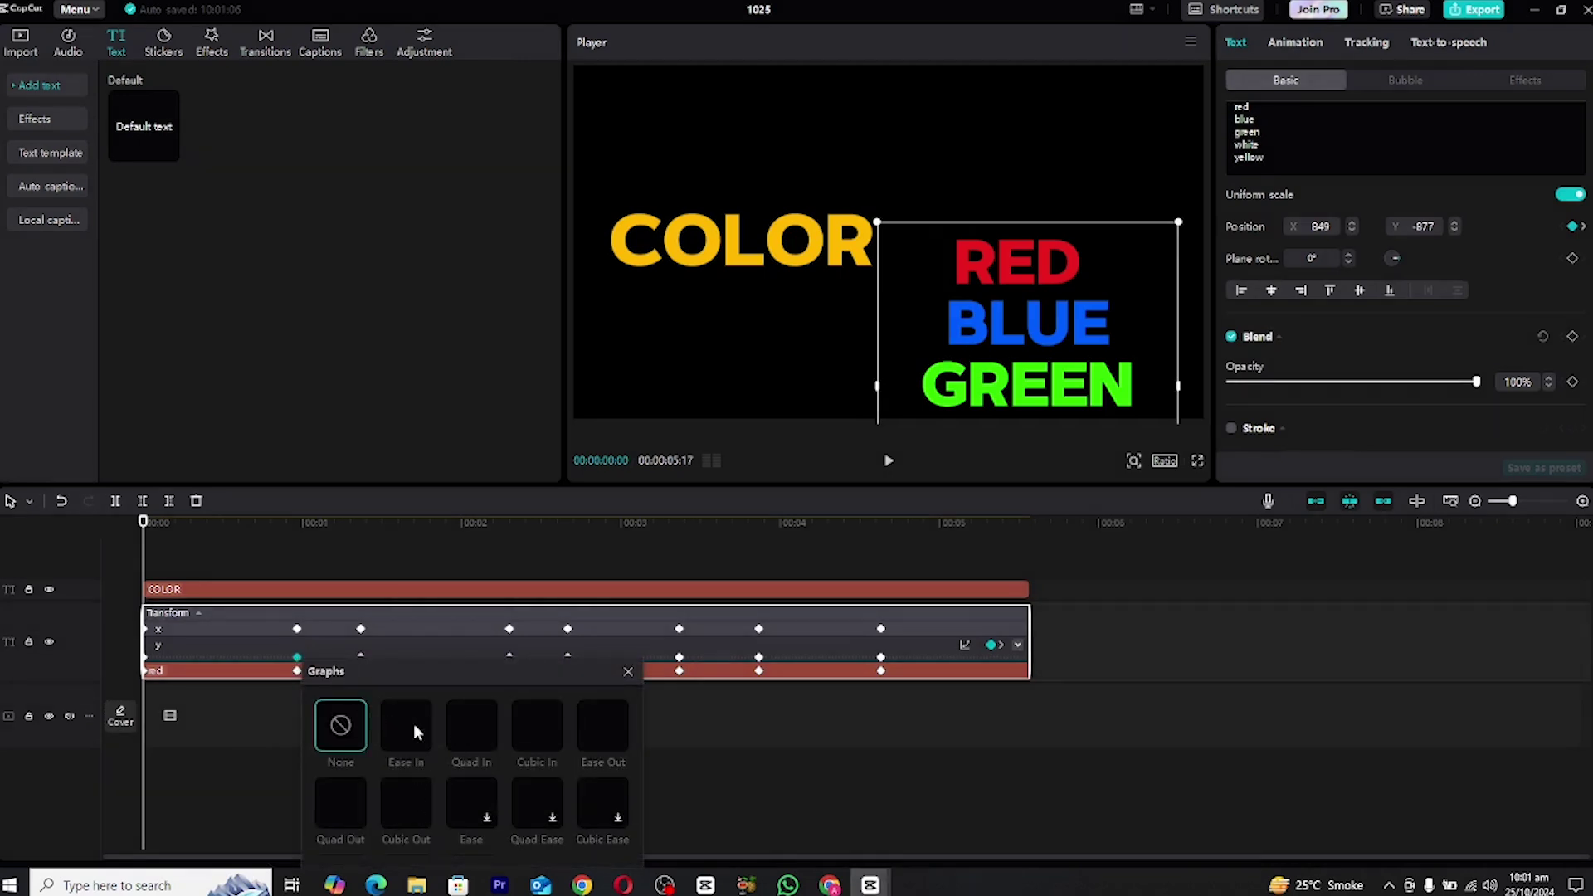
click(584, 720)
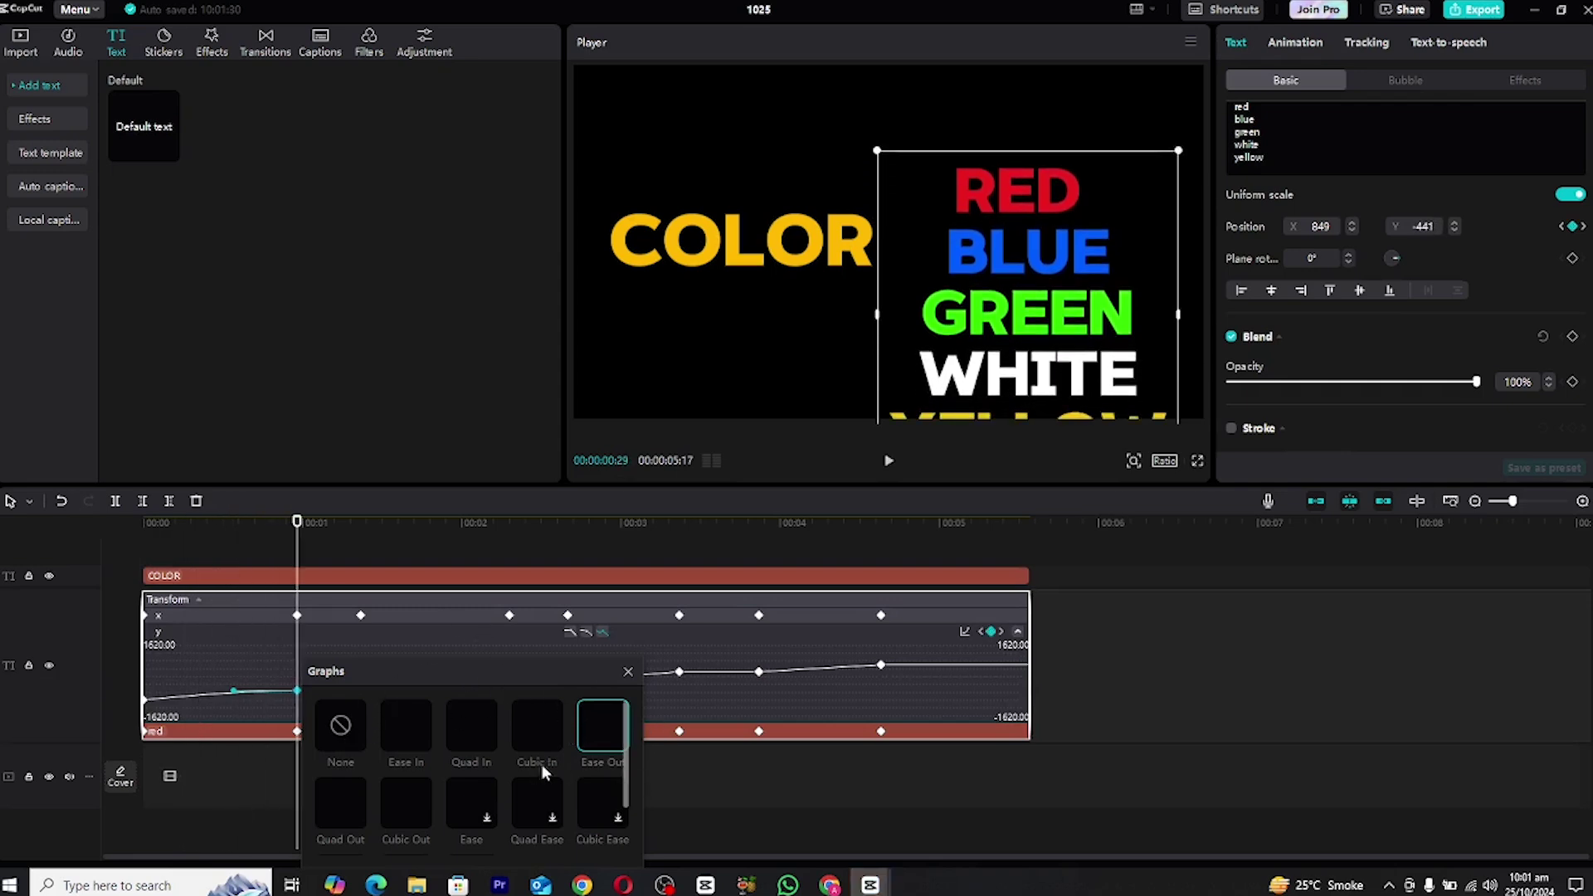
Apply Ease Out easing to the second and third y-position keyframes.
click(628, 671)
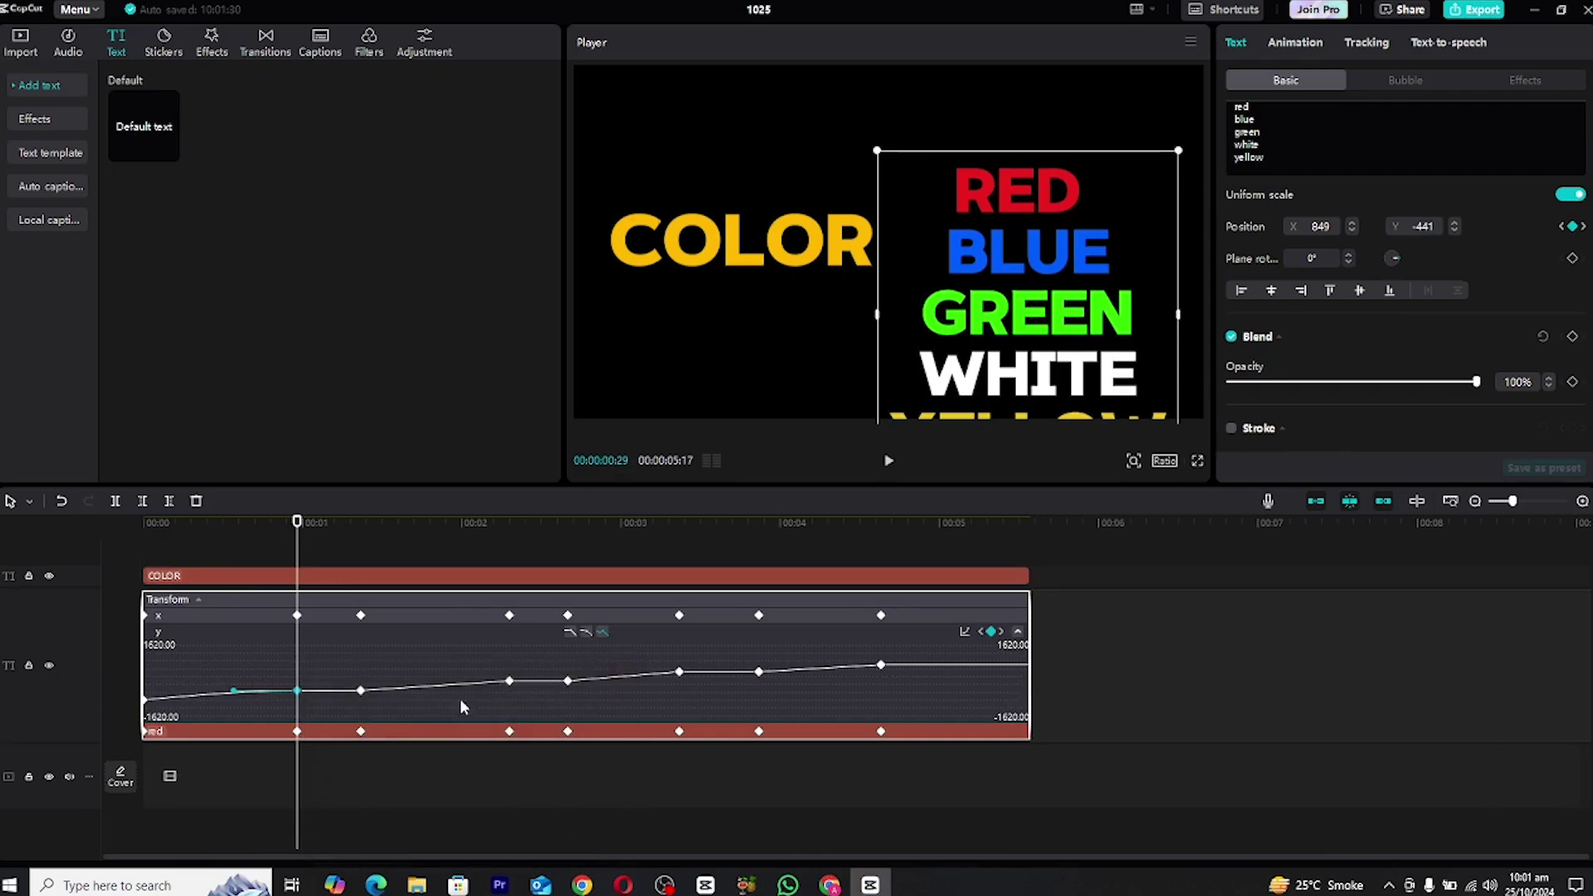
right_click(362, 688)
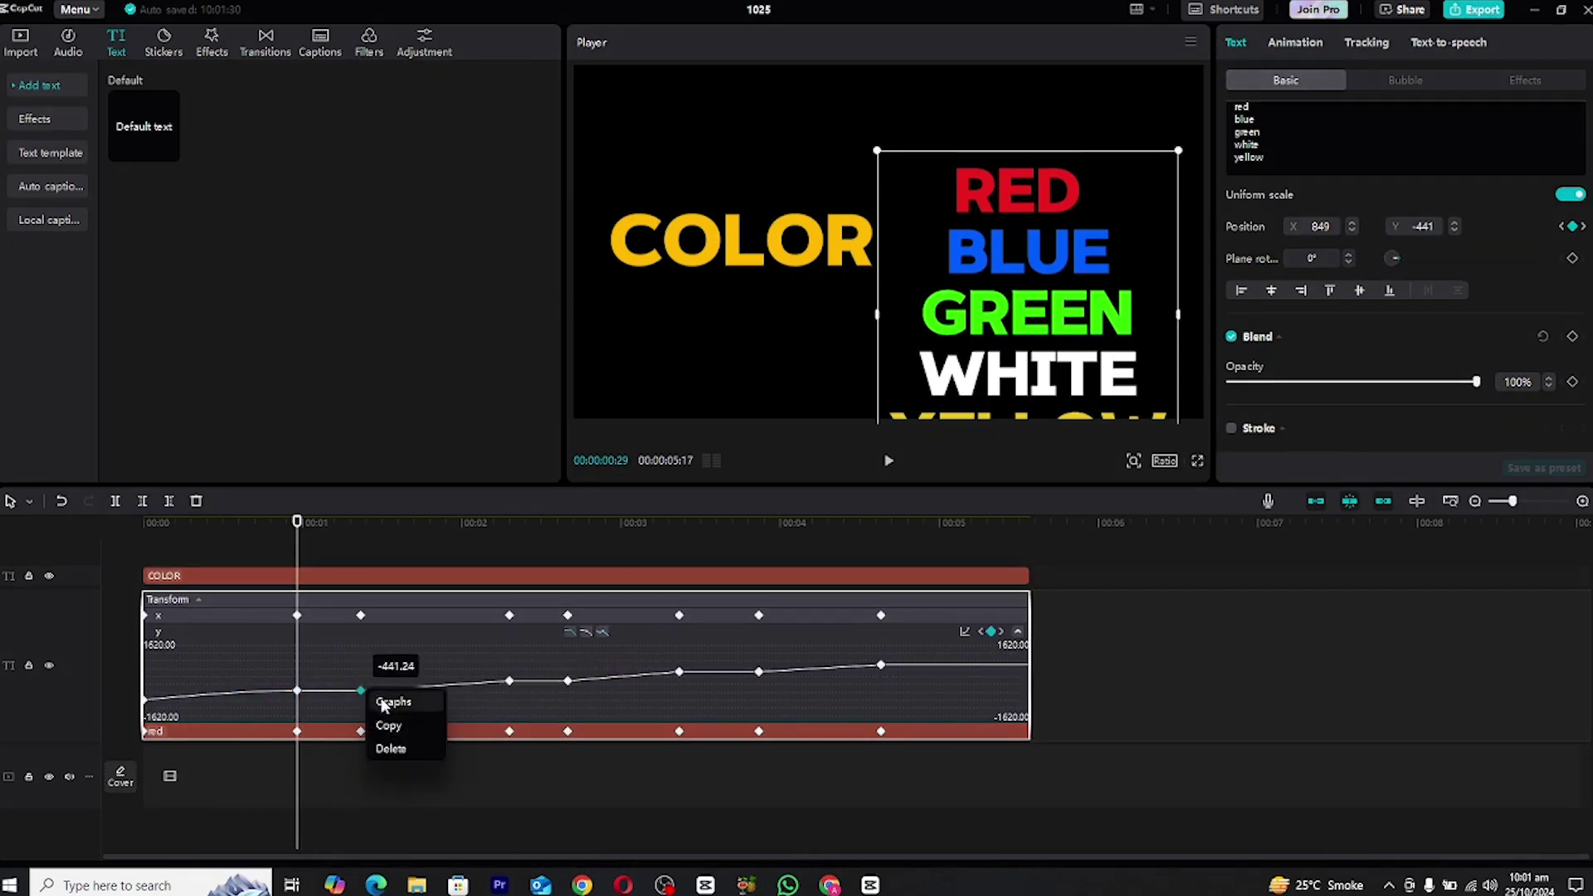
click(384, 704)
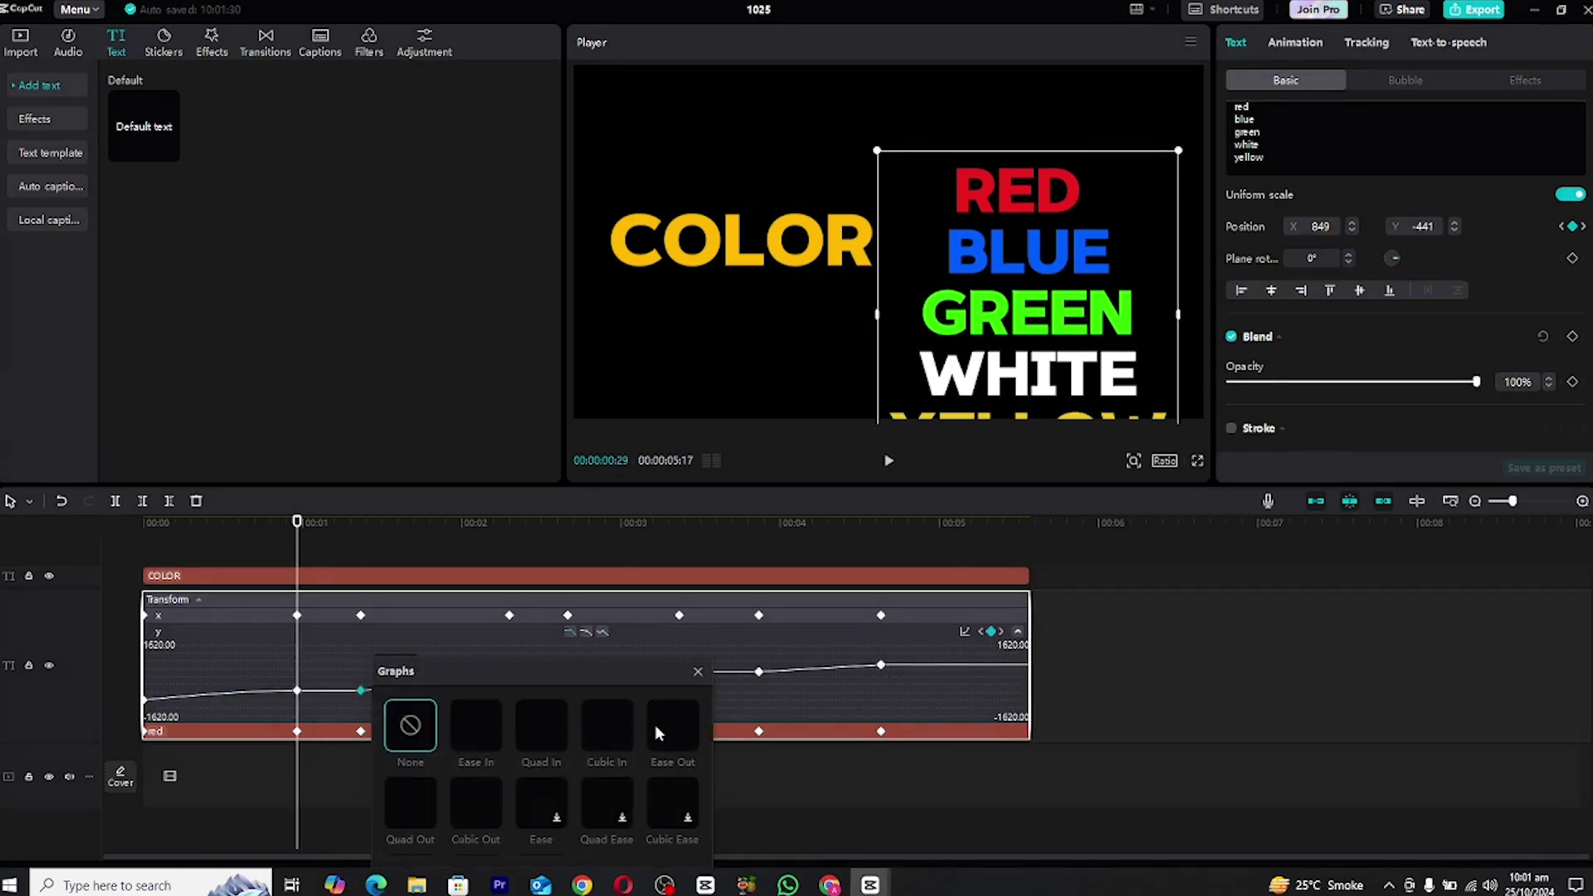
click(655, 724)
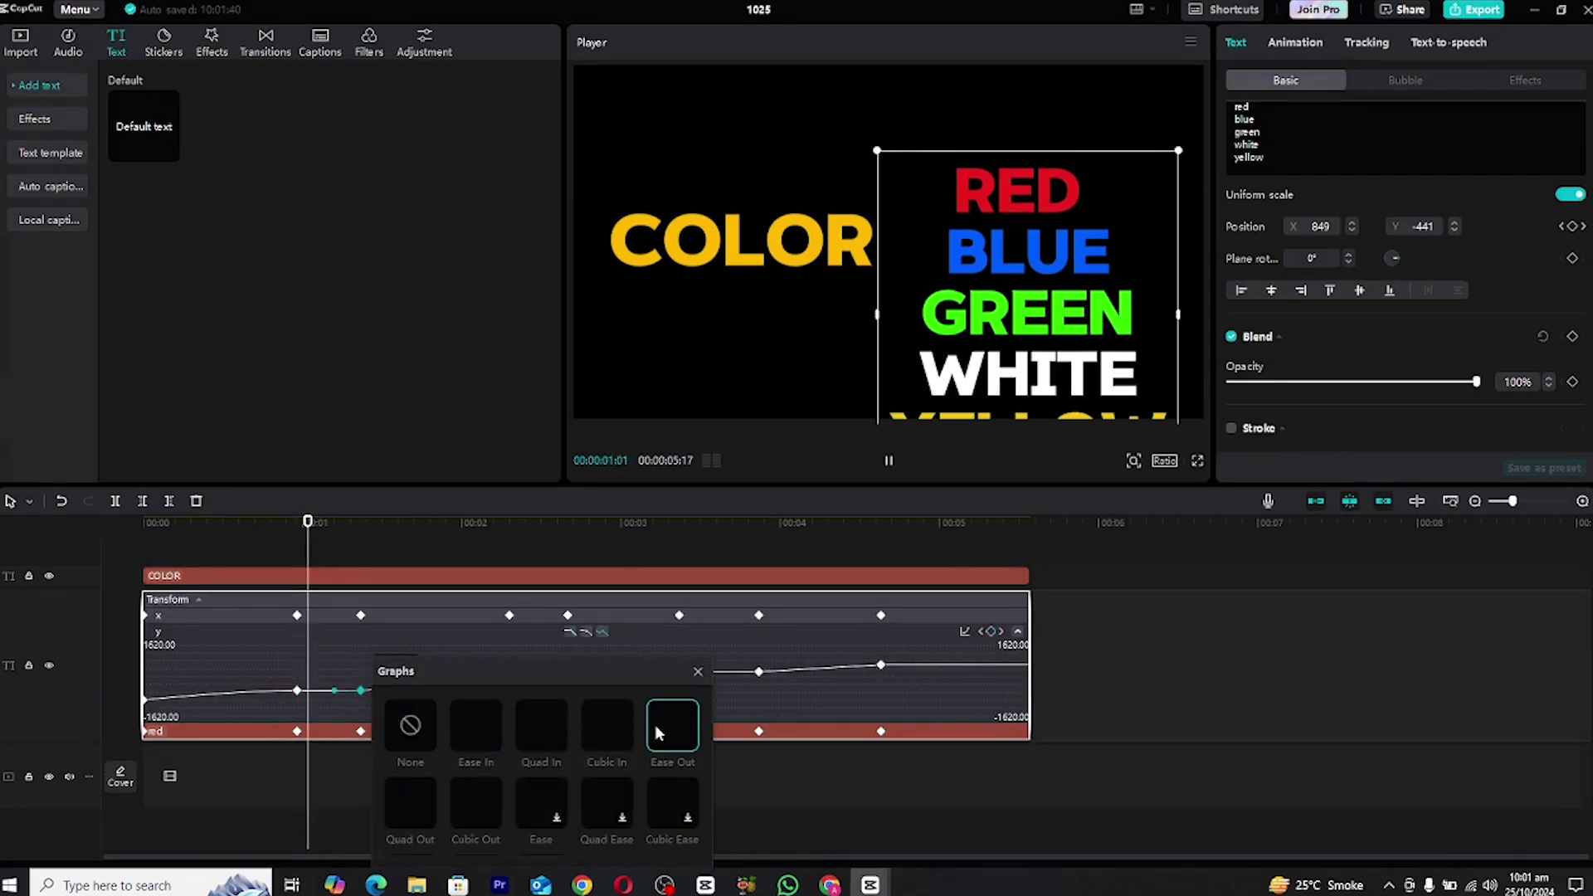
click(698, 672)
right_click(507, 678)
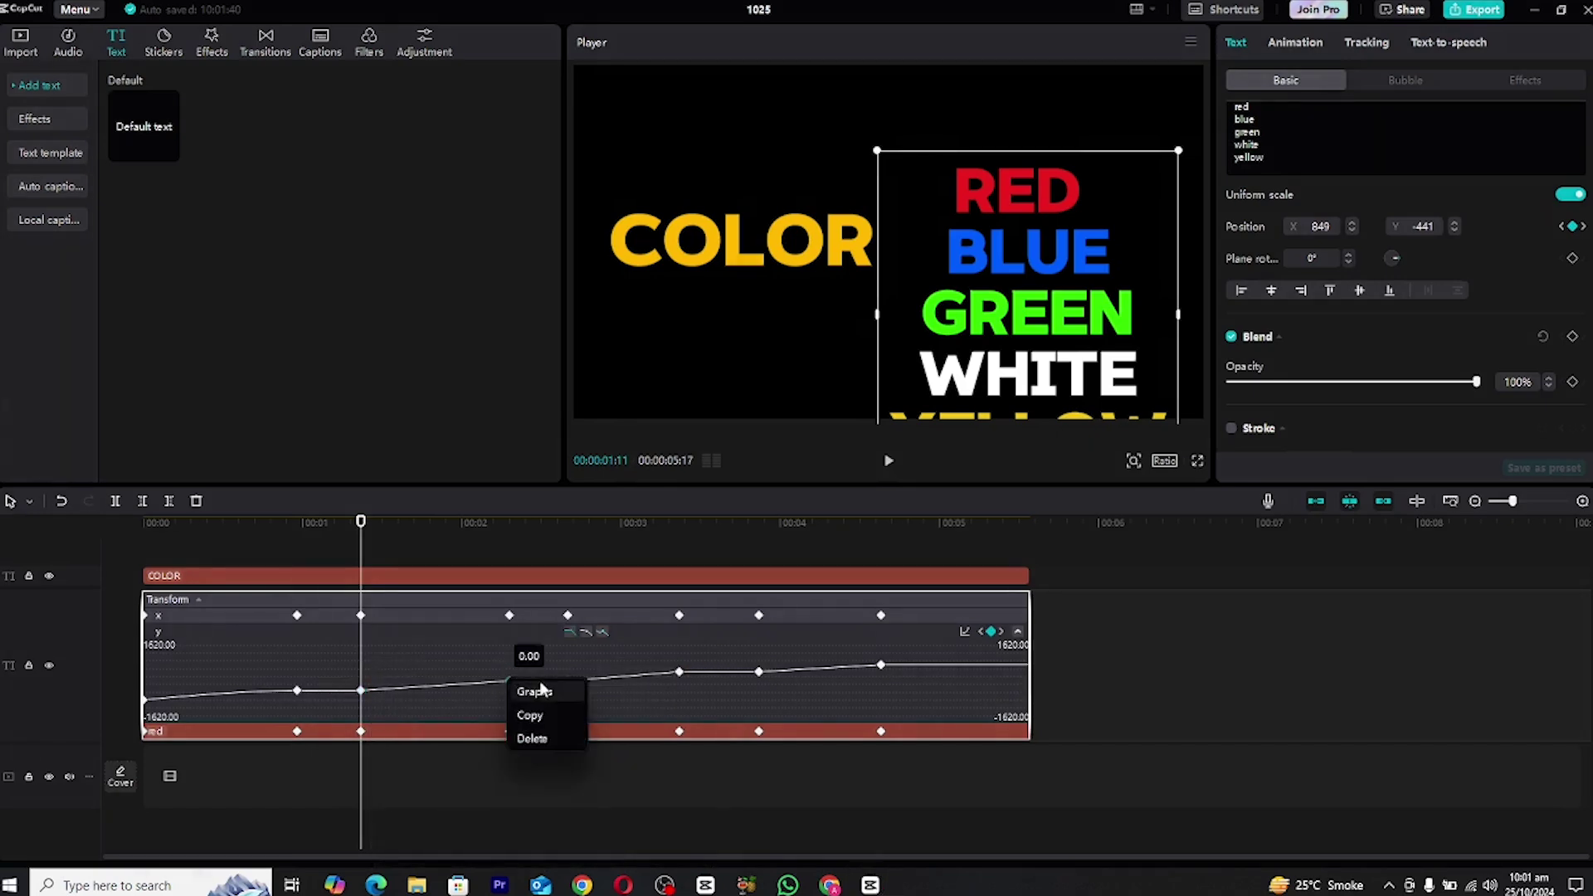
click(535, 691)
click(808, 712)
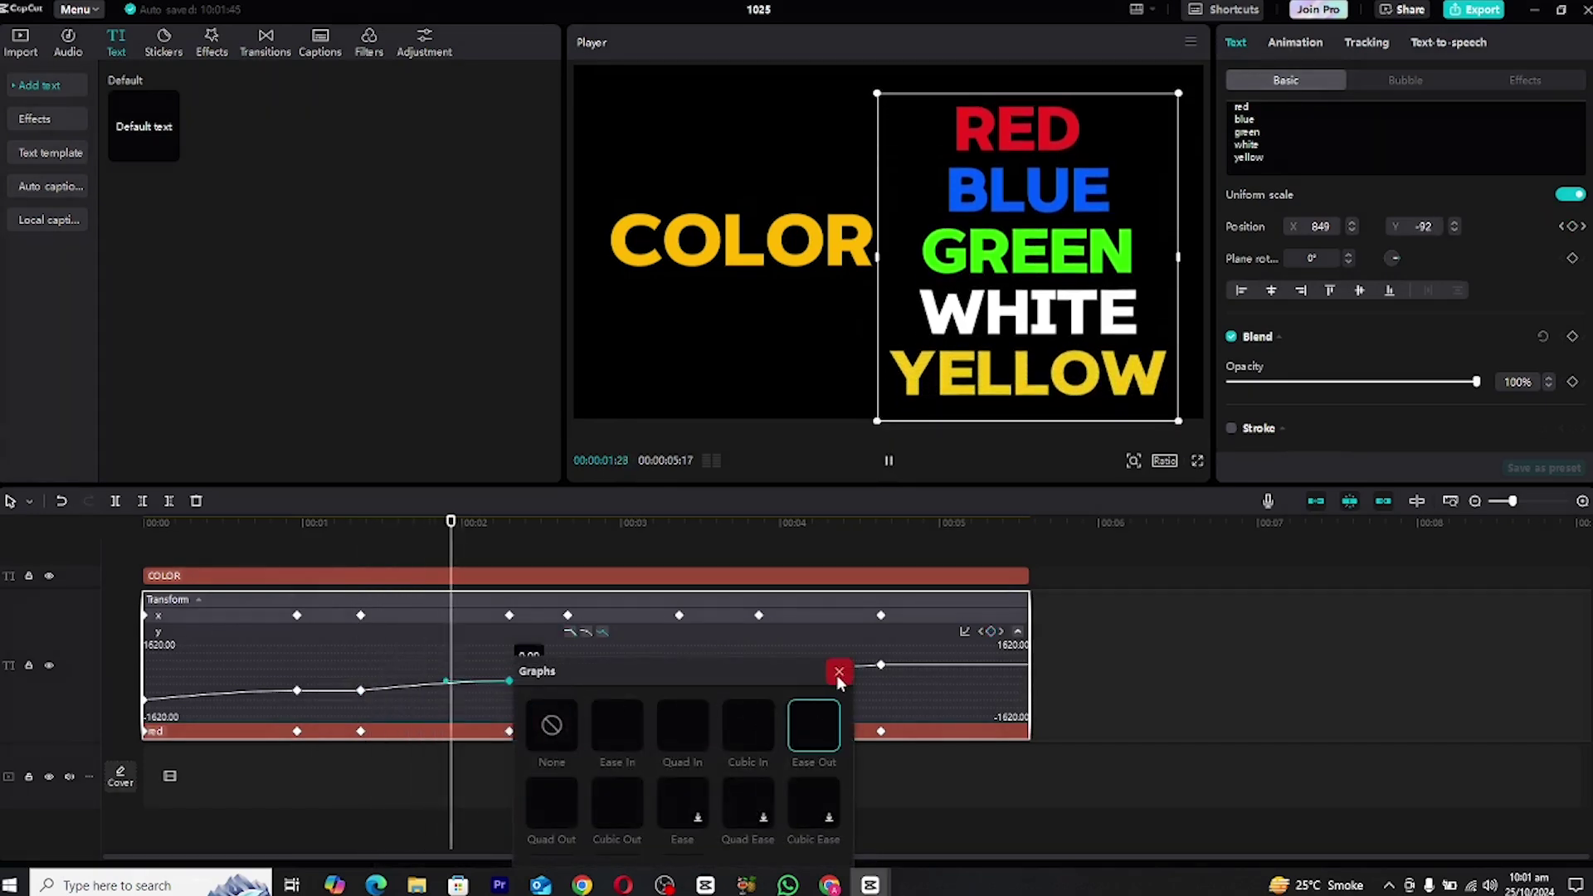
click(837, 676)
Apply Ease Out to the last two y keyframes and play the eased scroll from the start.
right_click(677, 679)
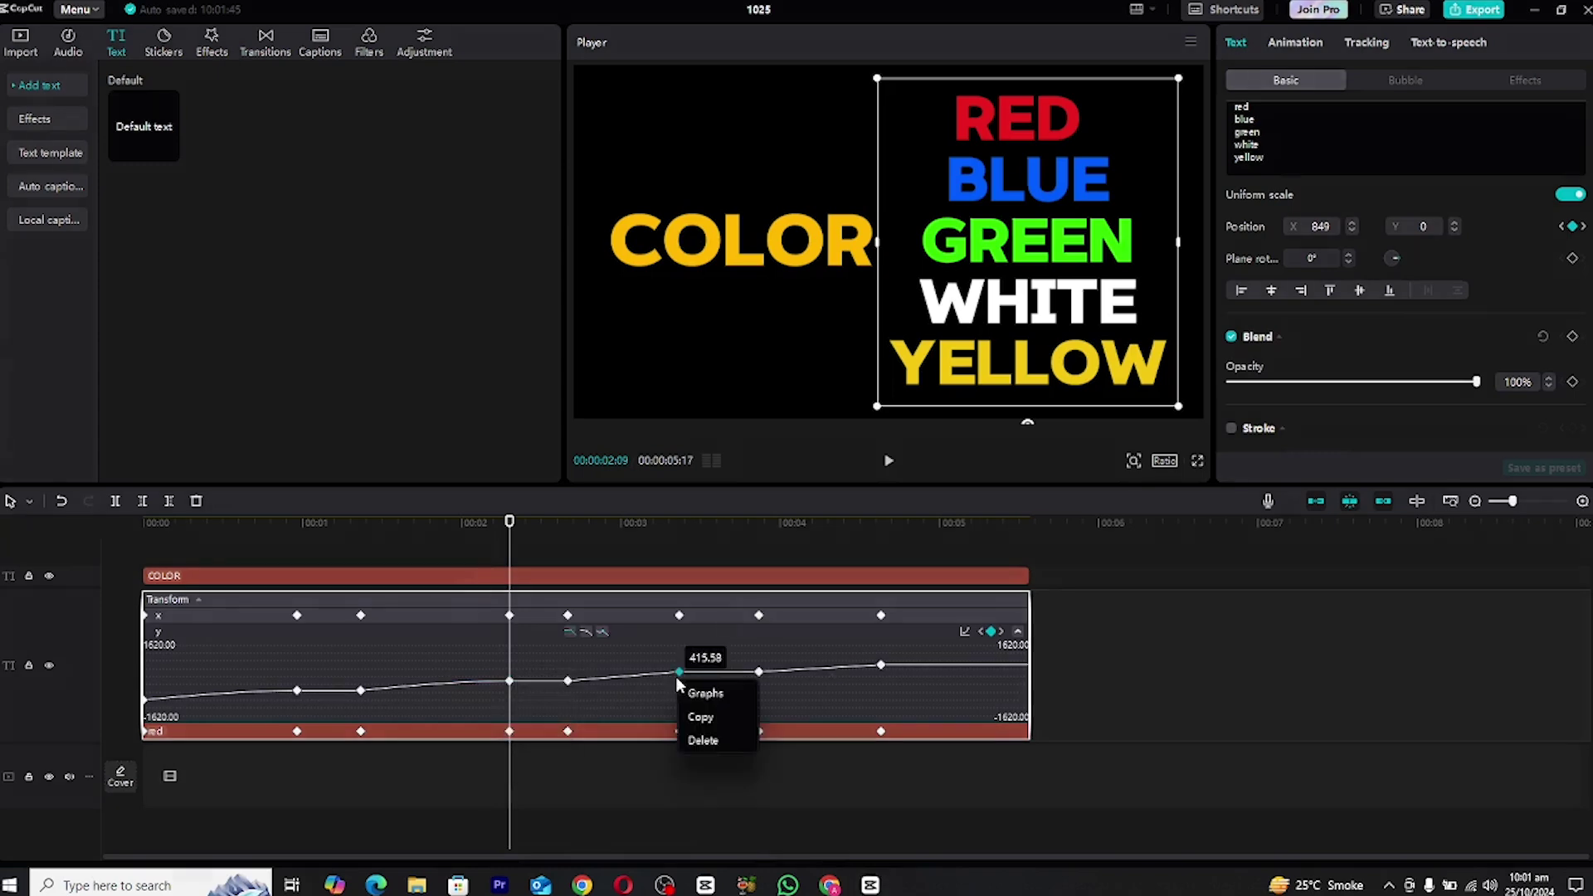
click(705, 693)
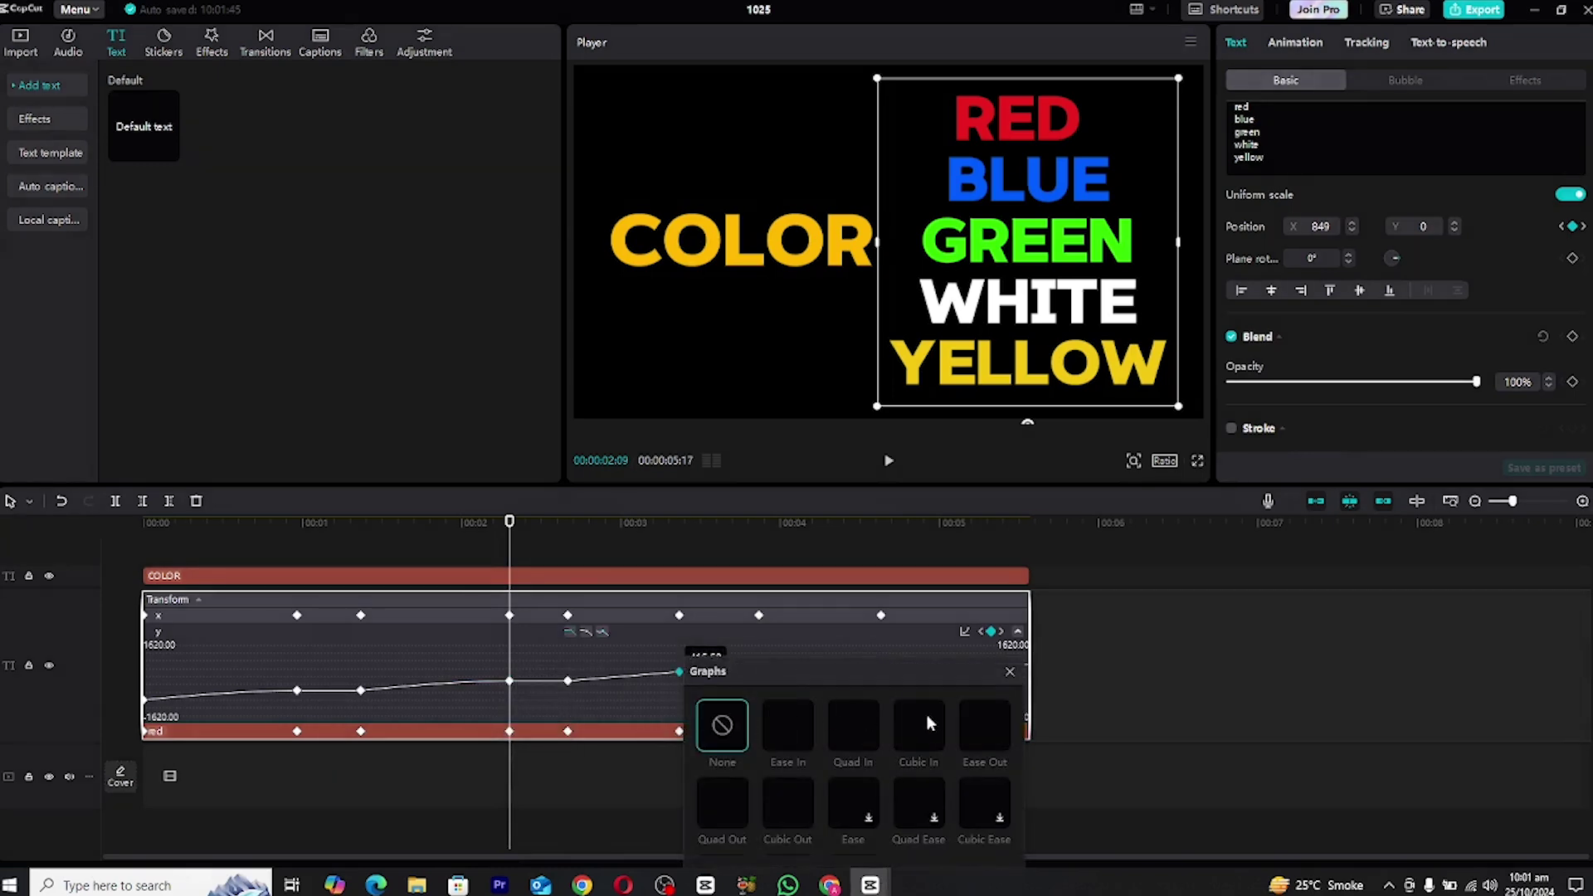
click(981, 725)
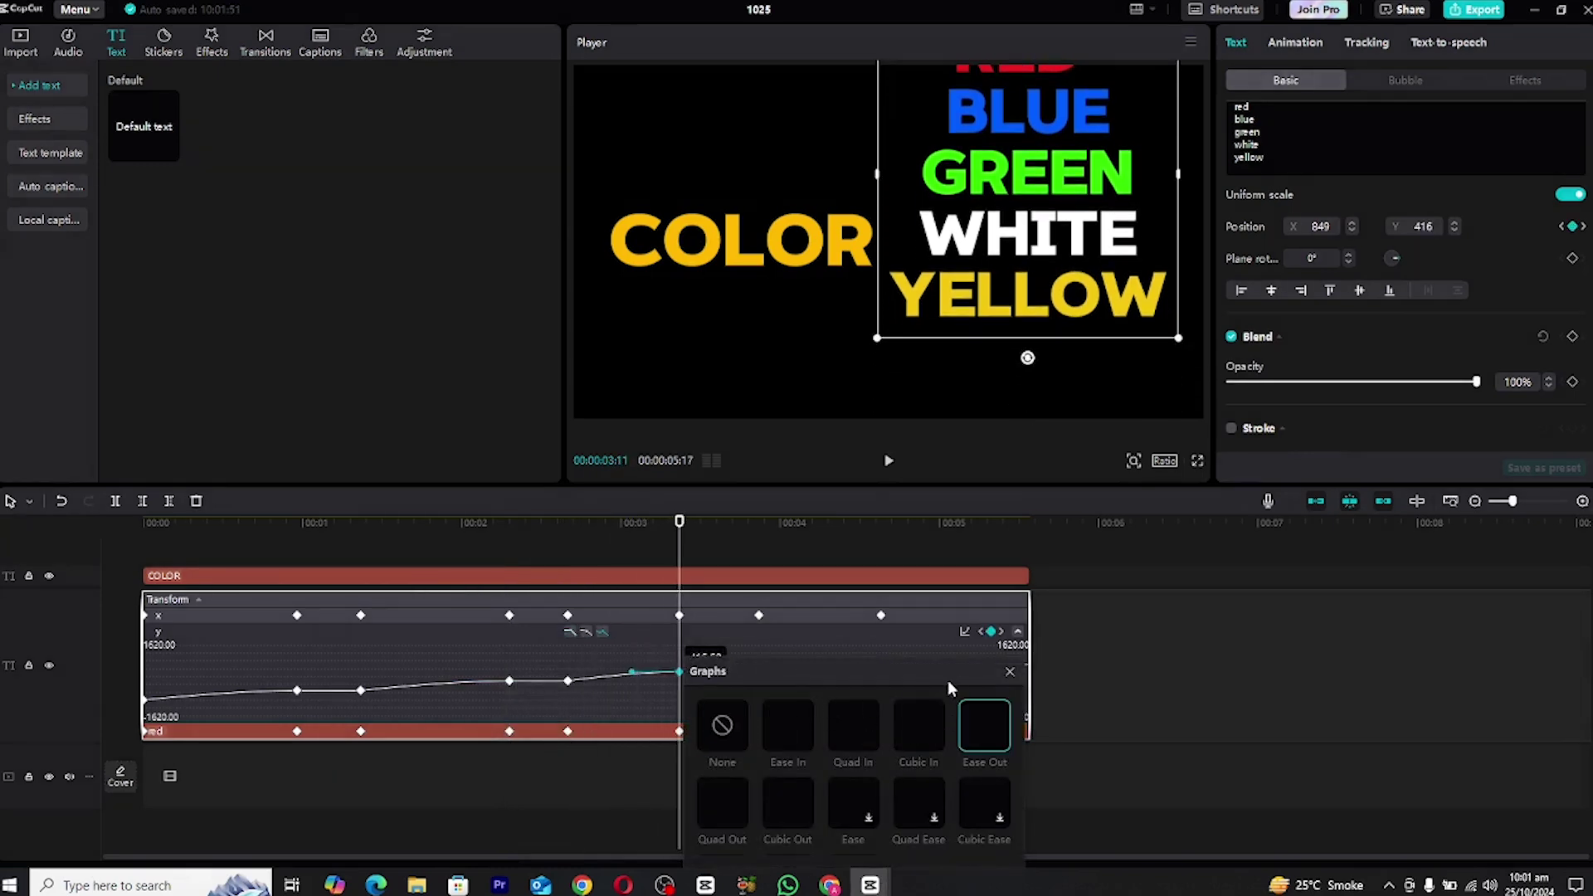
click(1009, 671)
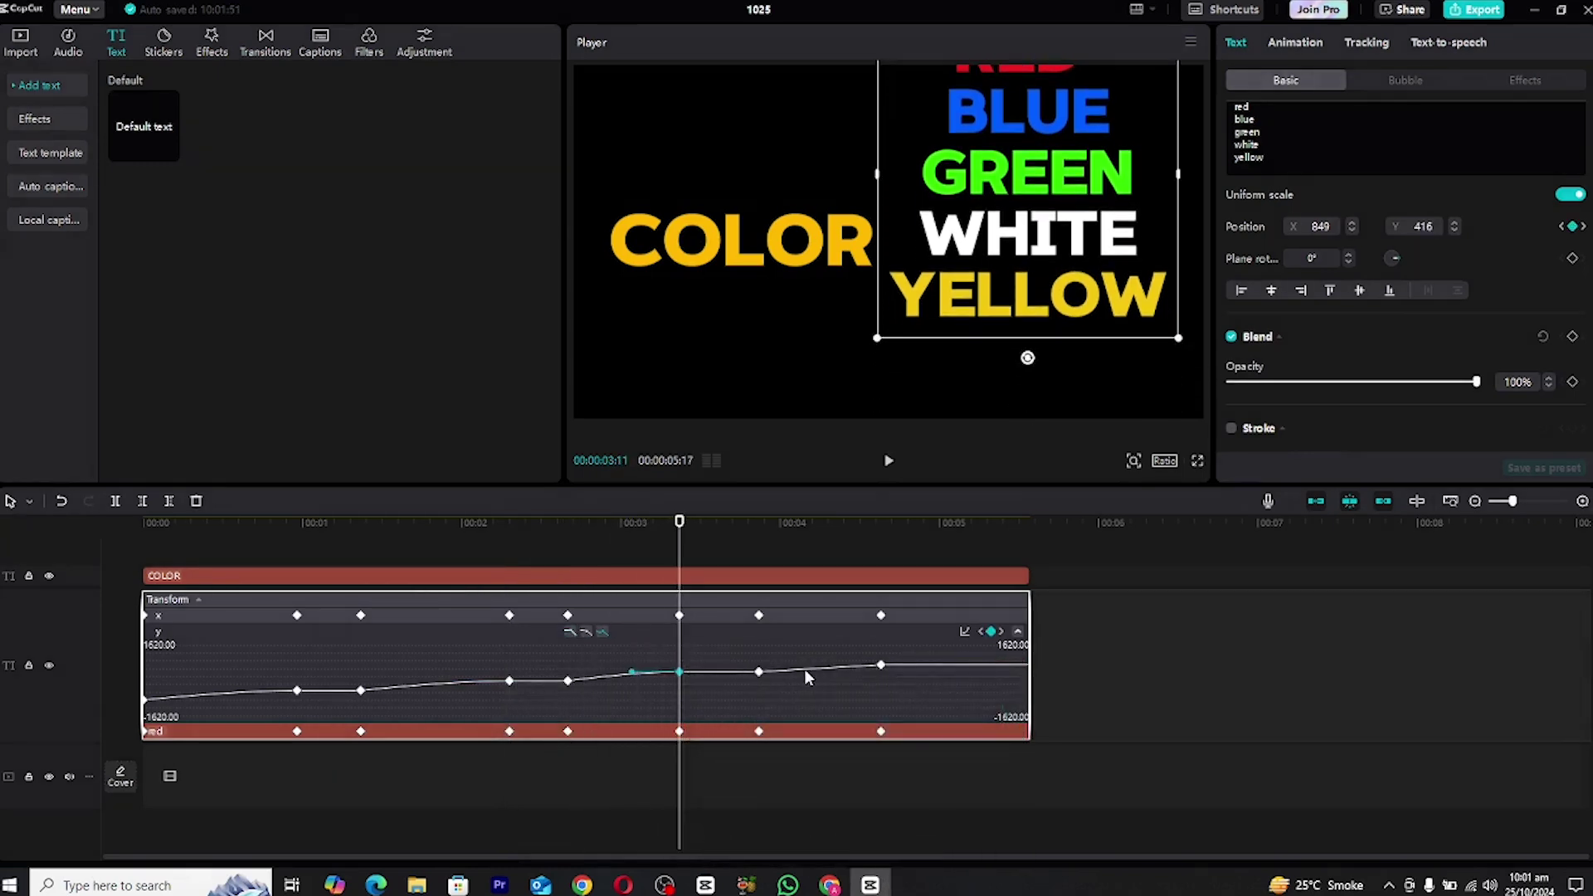
right_click(881, 665)
click(913, 677)
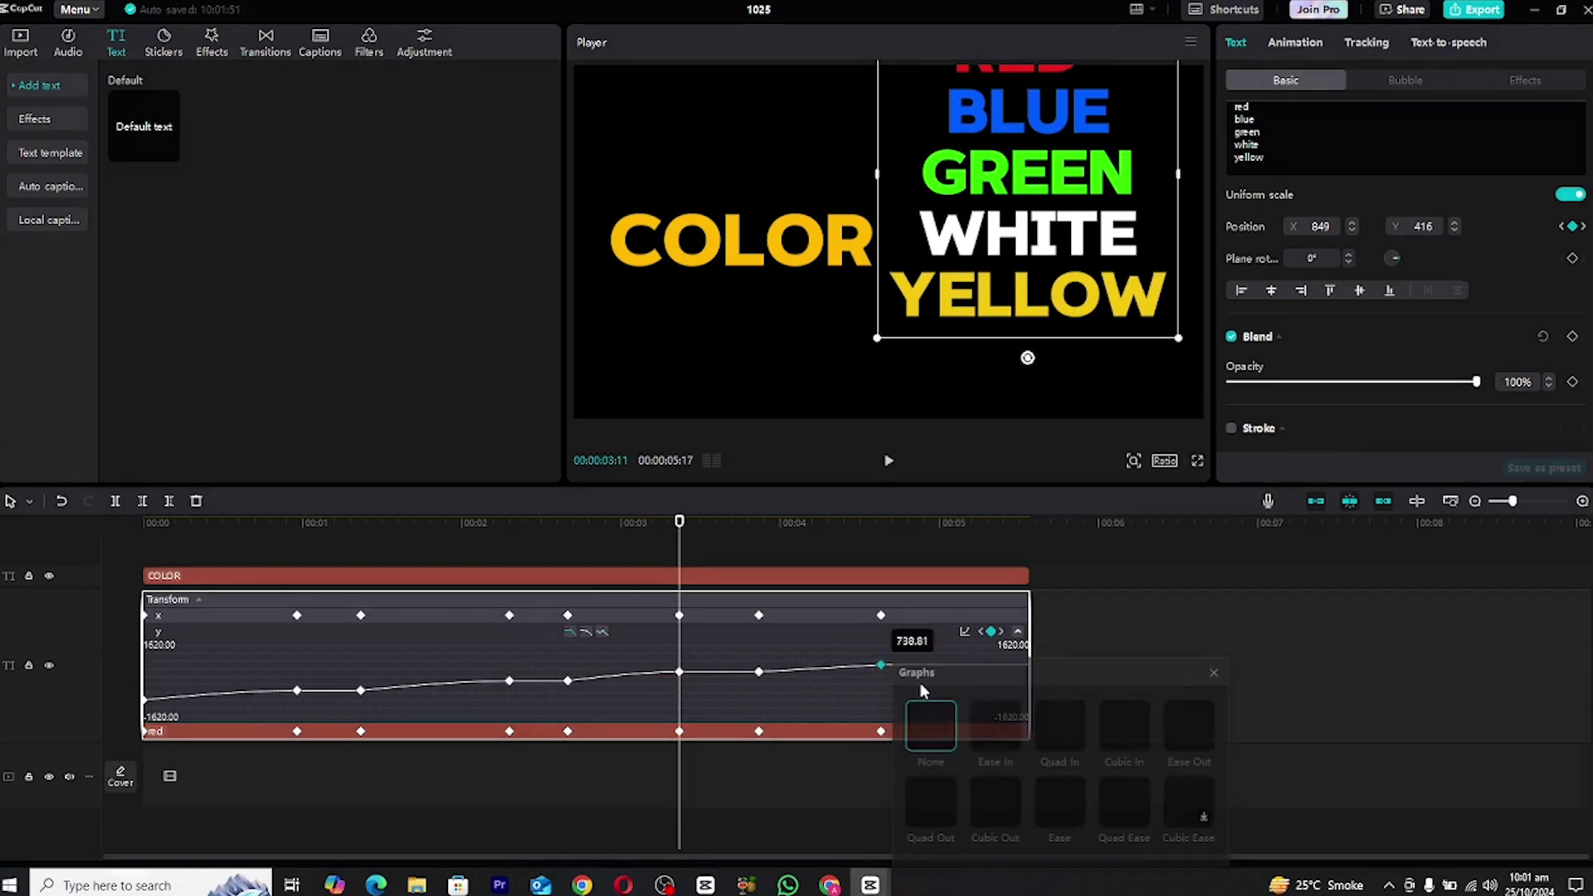
click(1196, 727)
click(1217, 672)
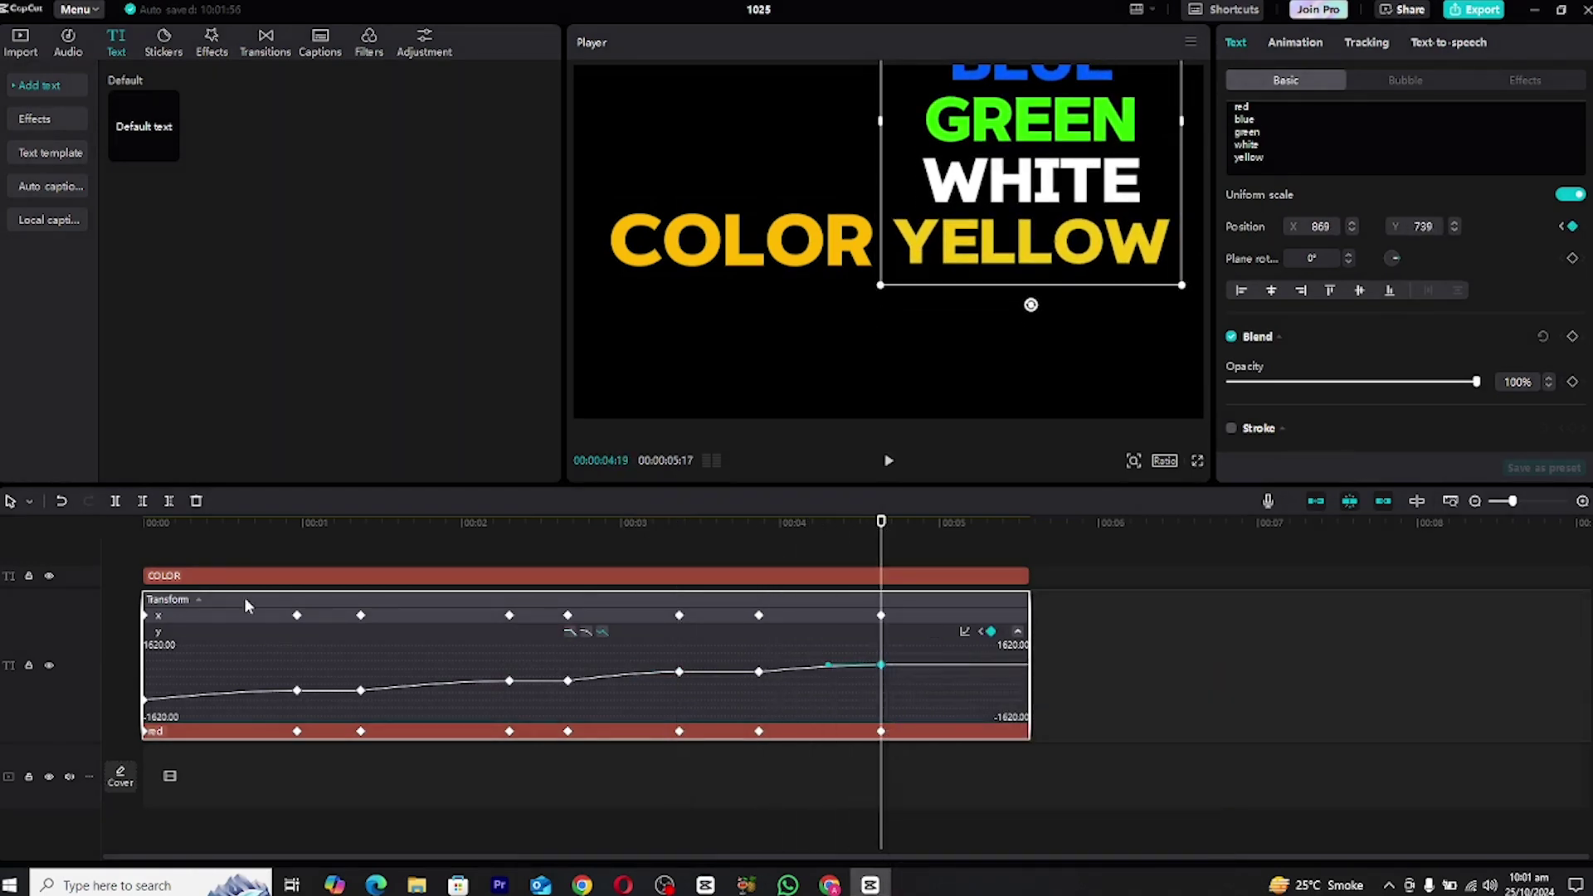
key(Home)
key(space)
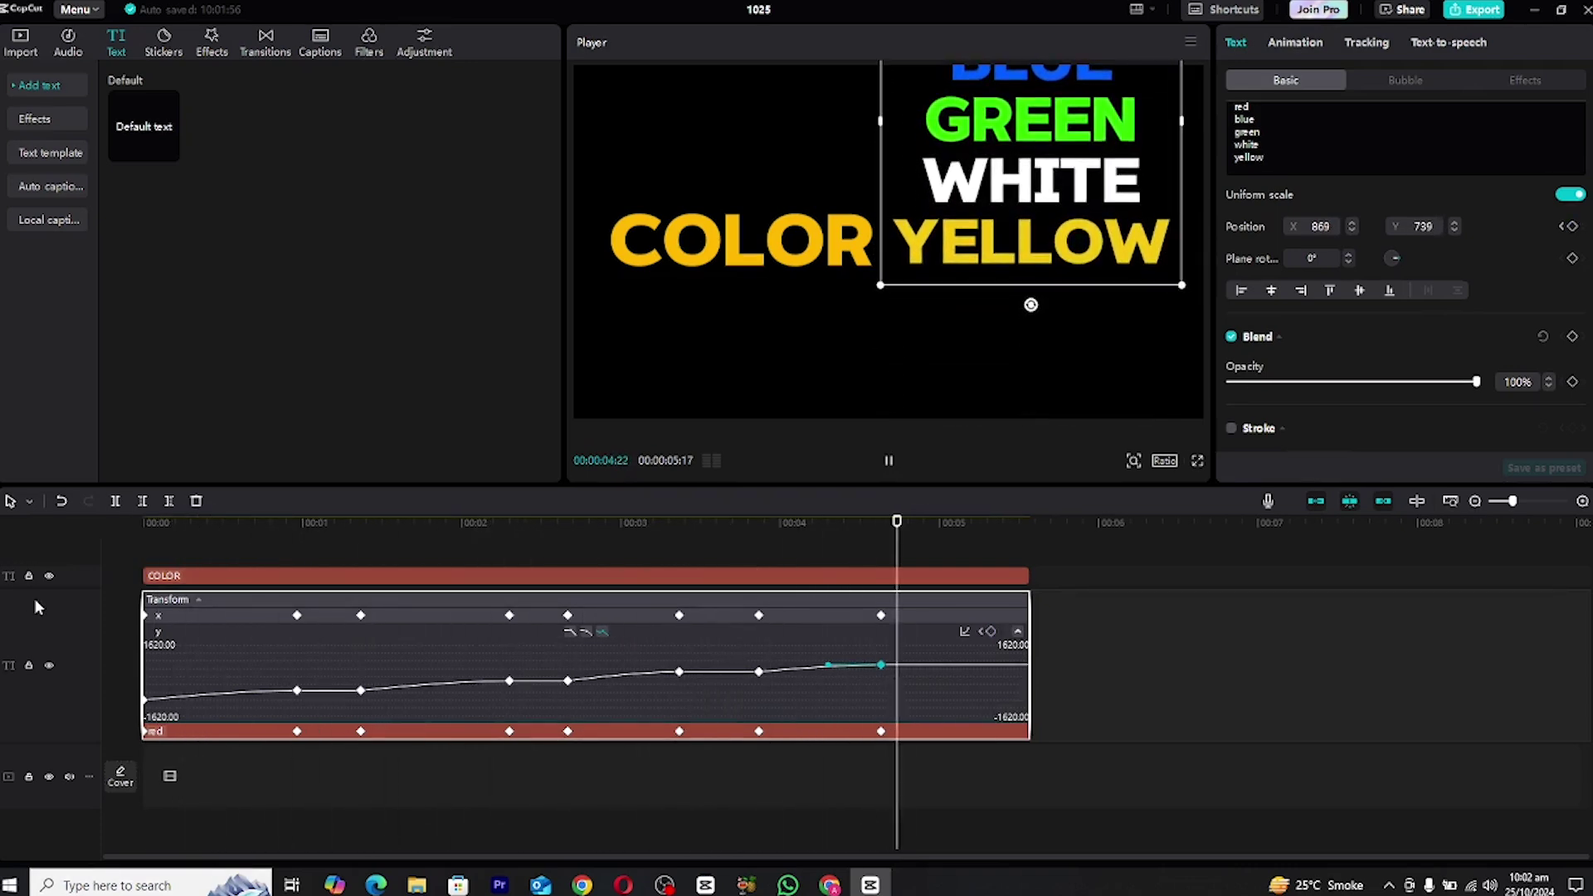
Hide the keyframe graph, convert the colour-names clip into Compound clip2, and show its Mask settings.
right_click(270, 614)
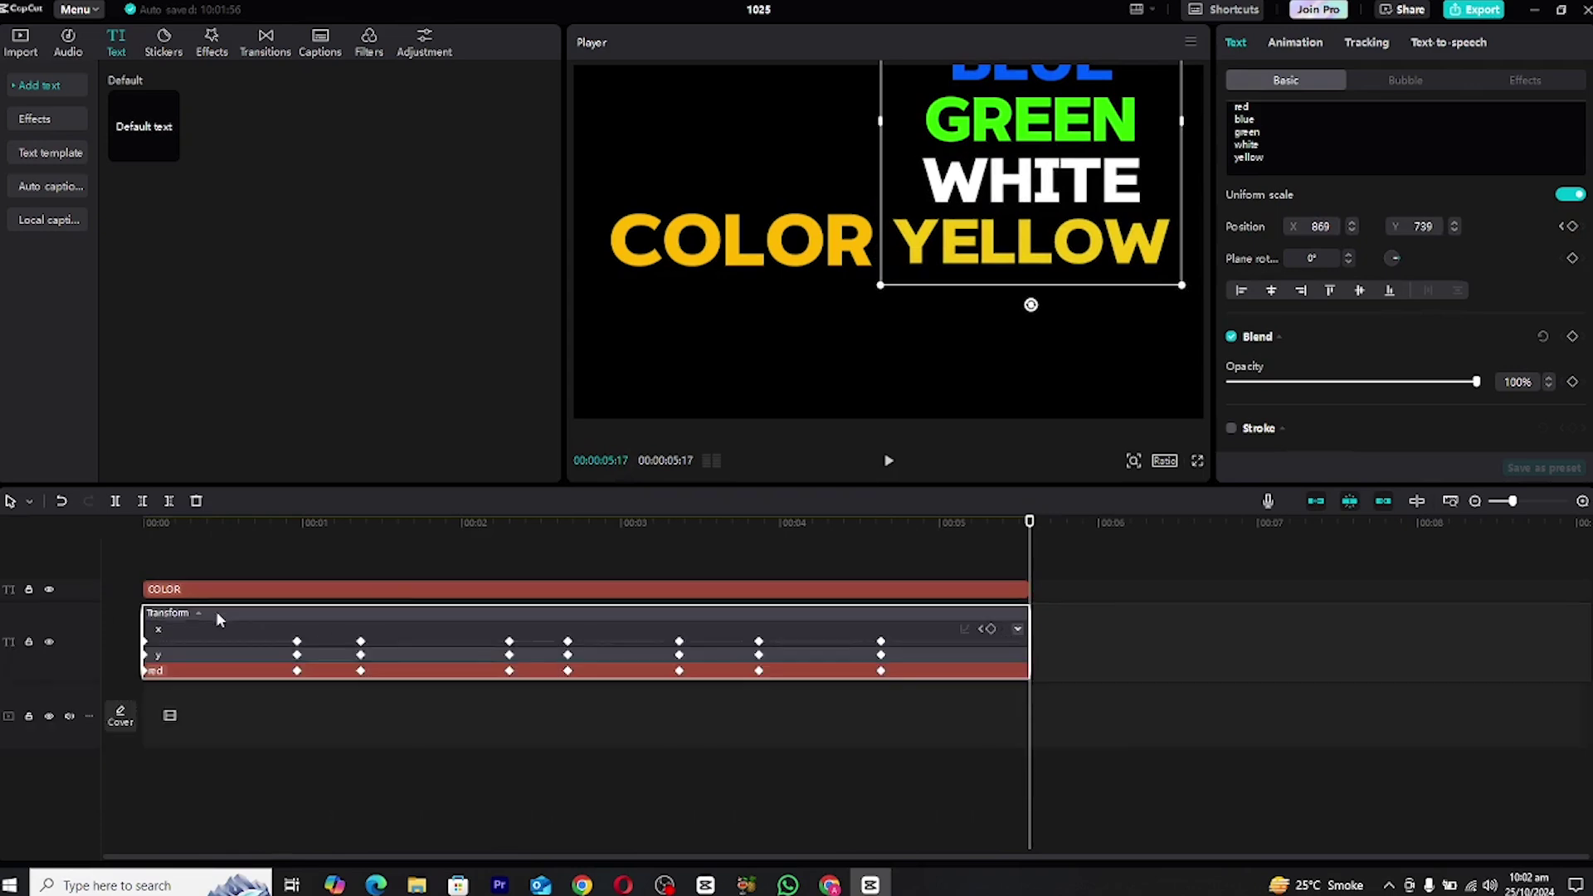
click(274, 710)
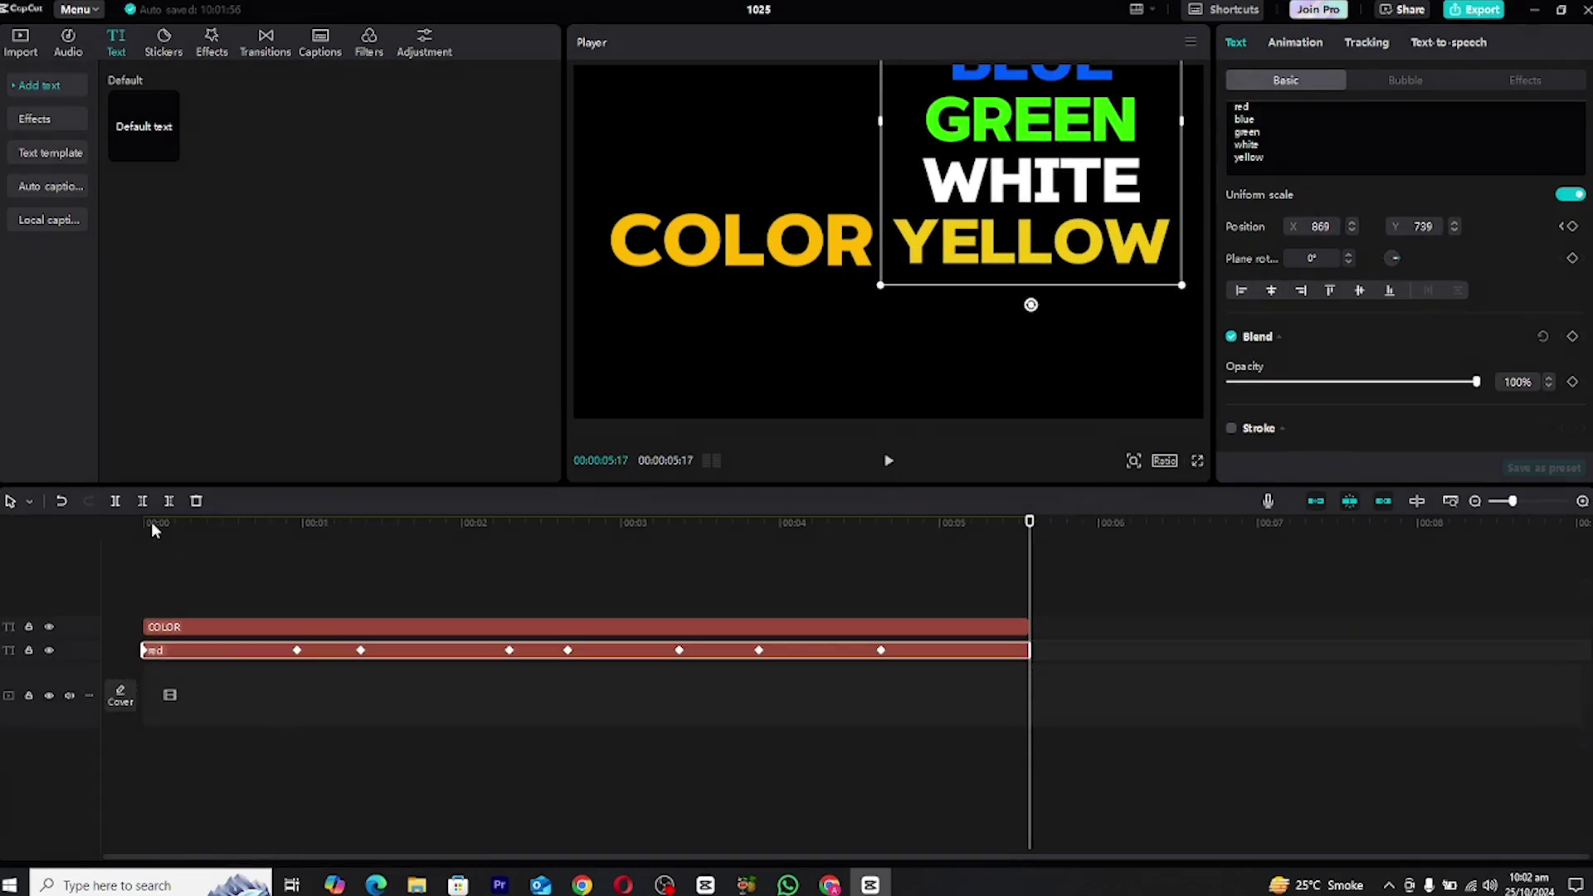
drag(154, 530, 127, 607)
click(213, 651)
right_click(213, 651)
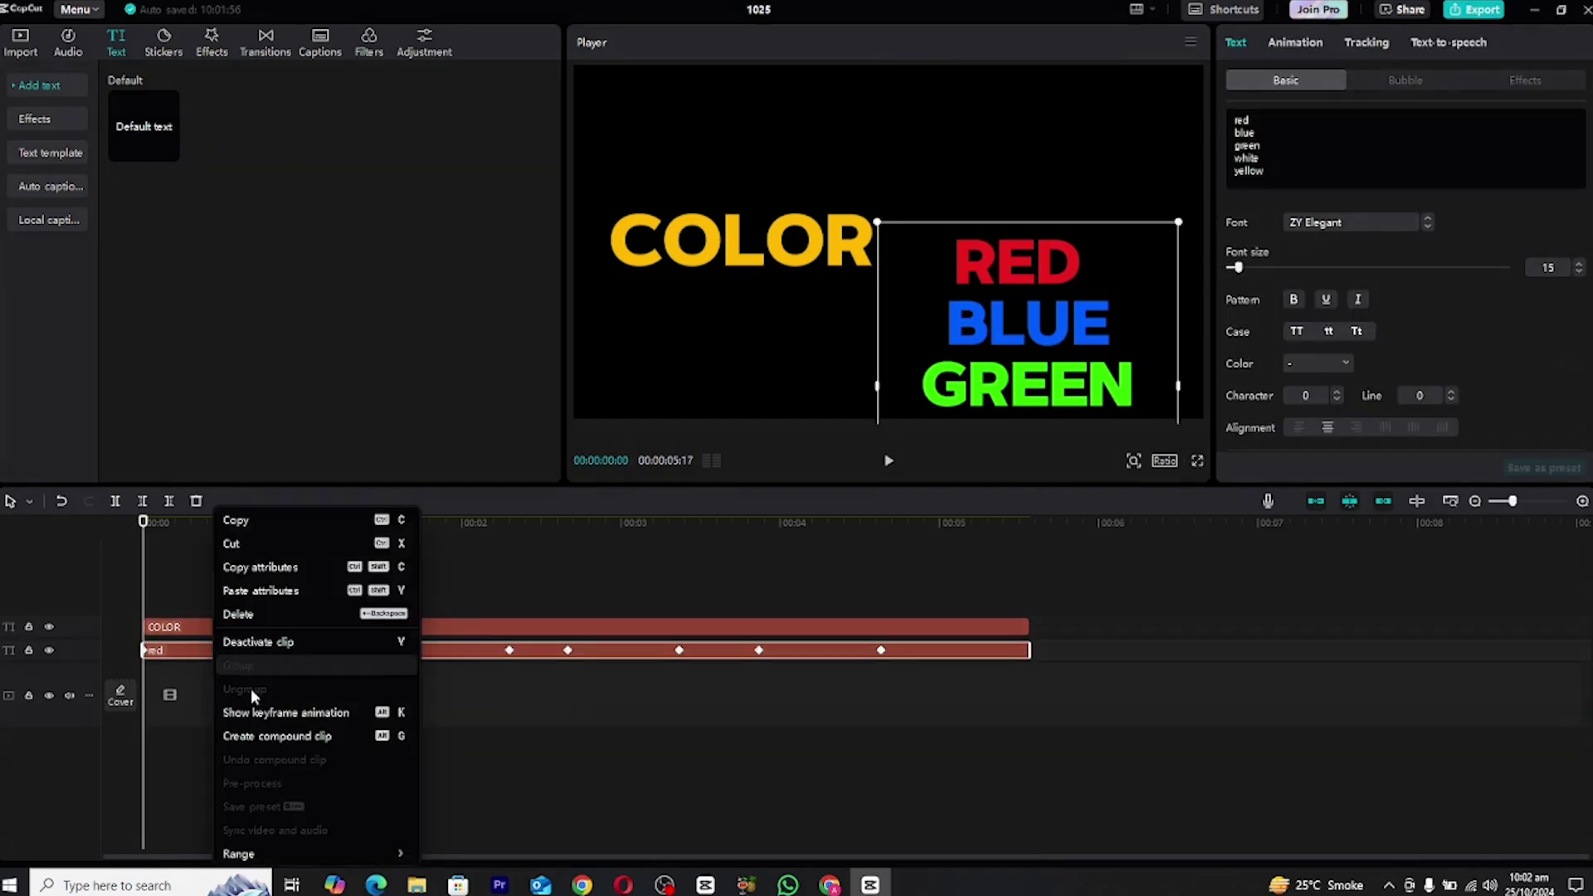
click(263, 738)
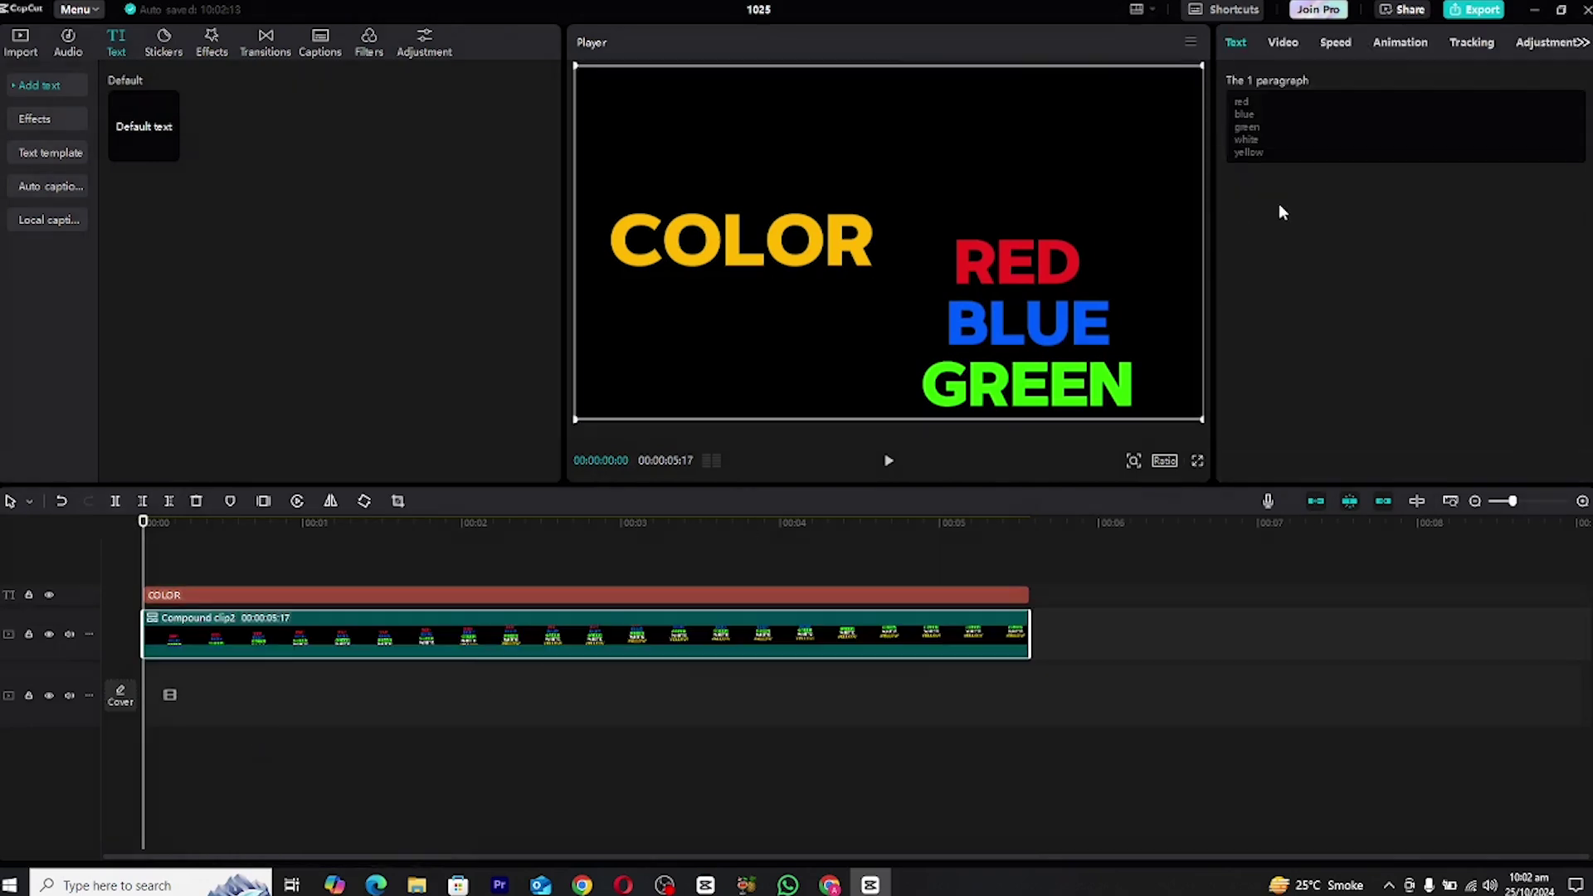
click(1279, 46)
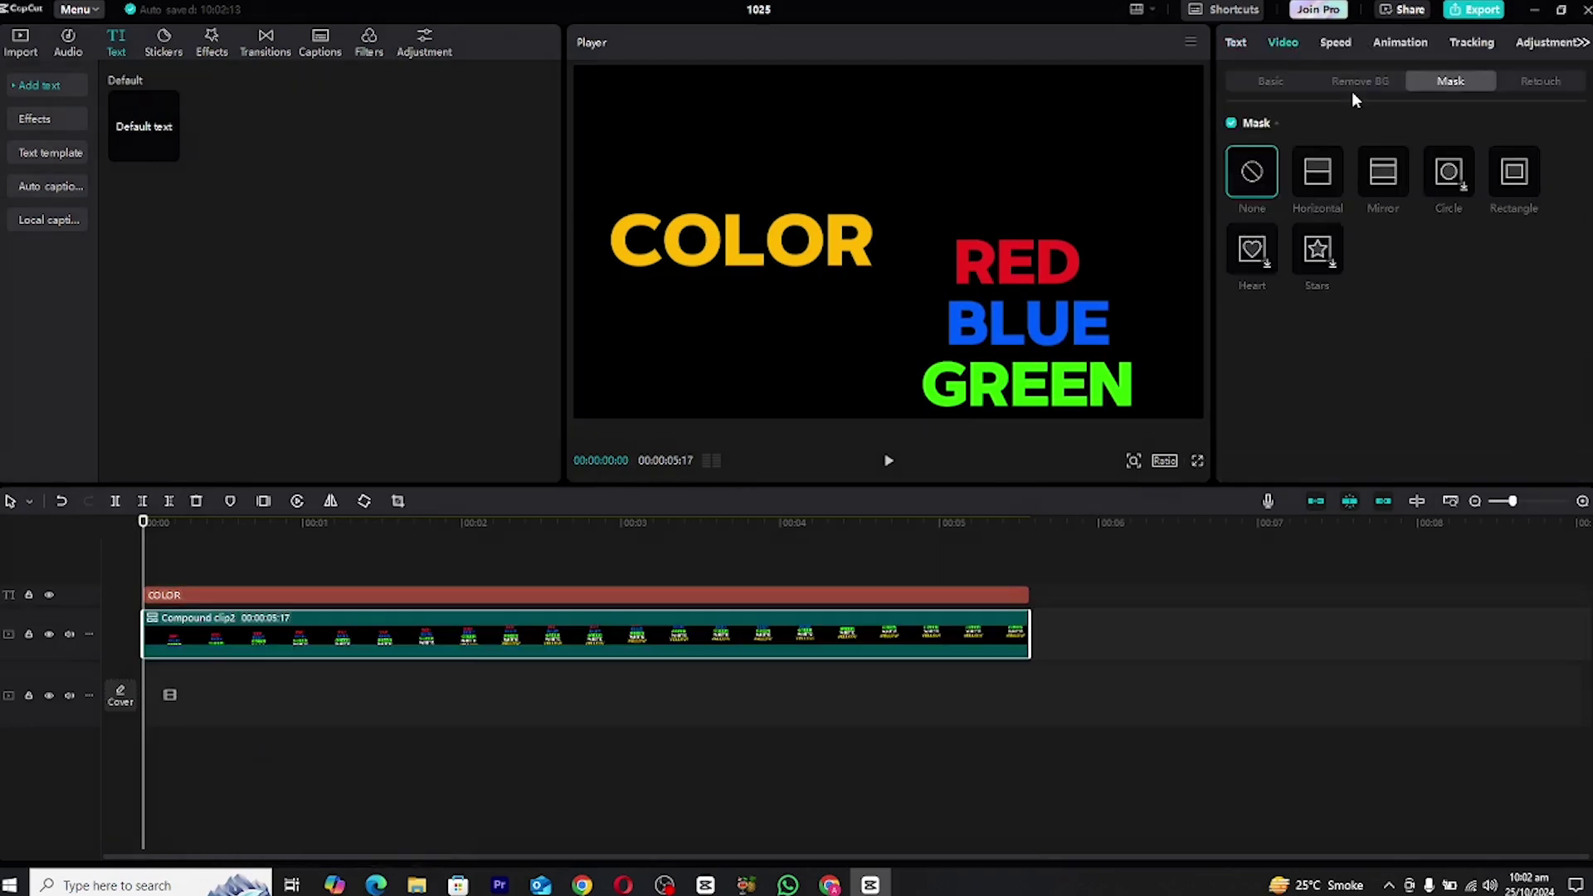
Add a one-line 960×160 rectangle mask beside COLOR with feather 10, then preview.
click(1514, 172)
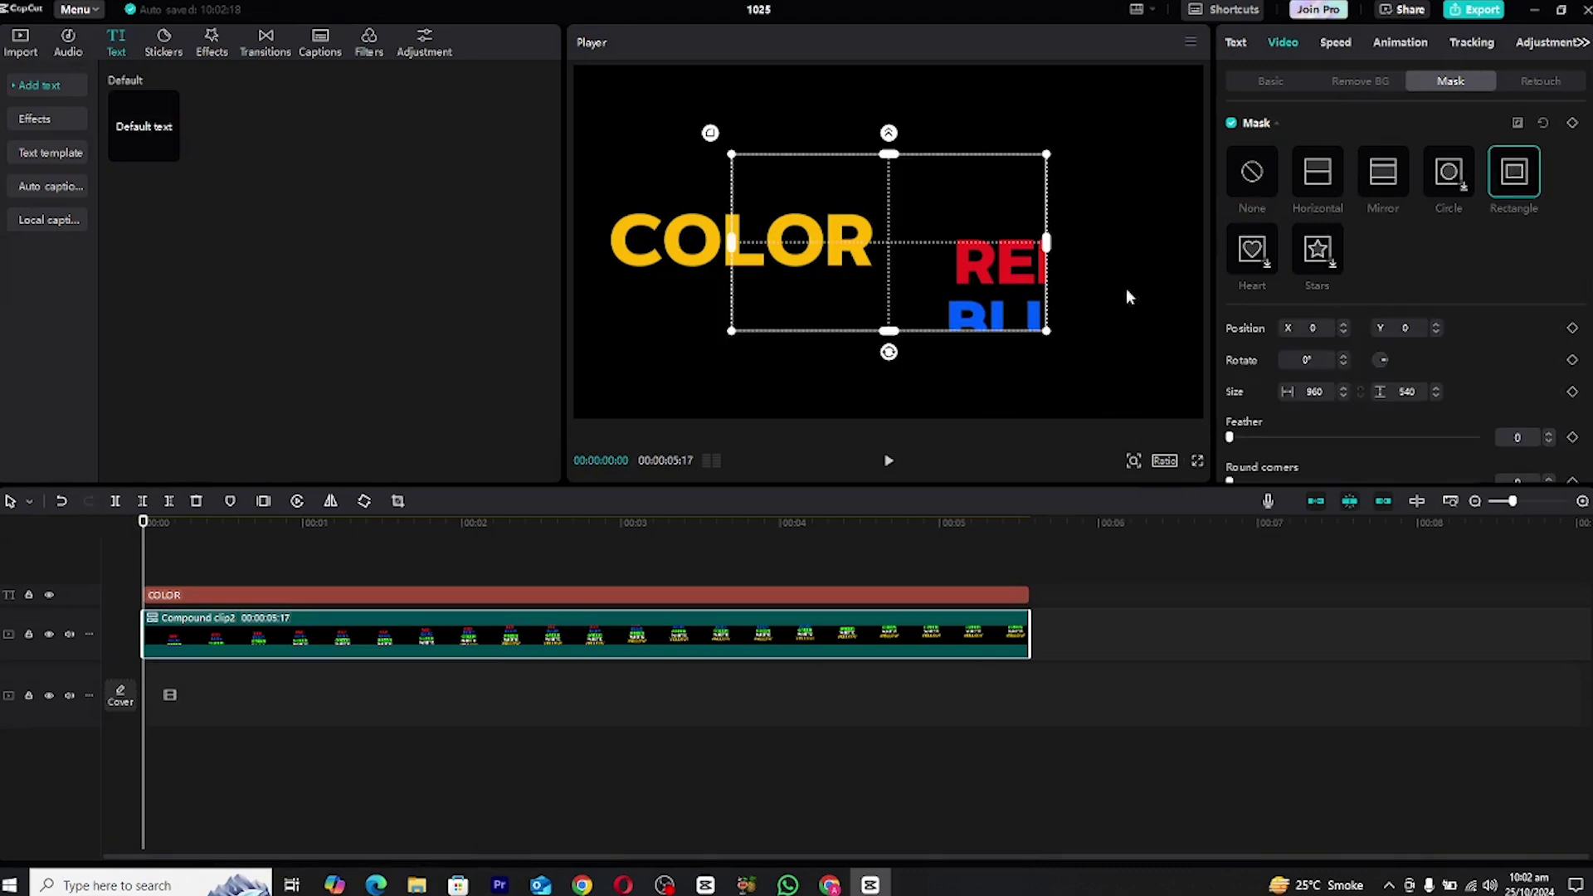
drag(836, 292, 979, 287)
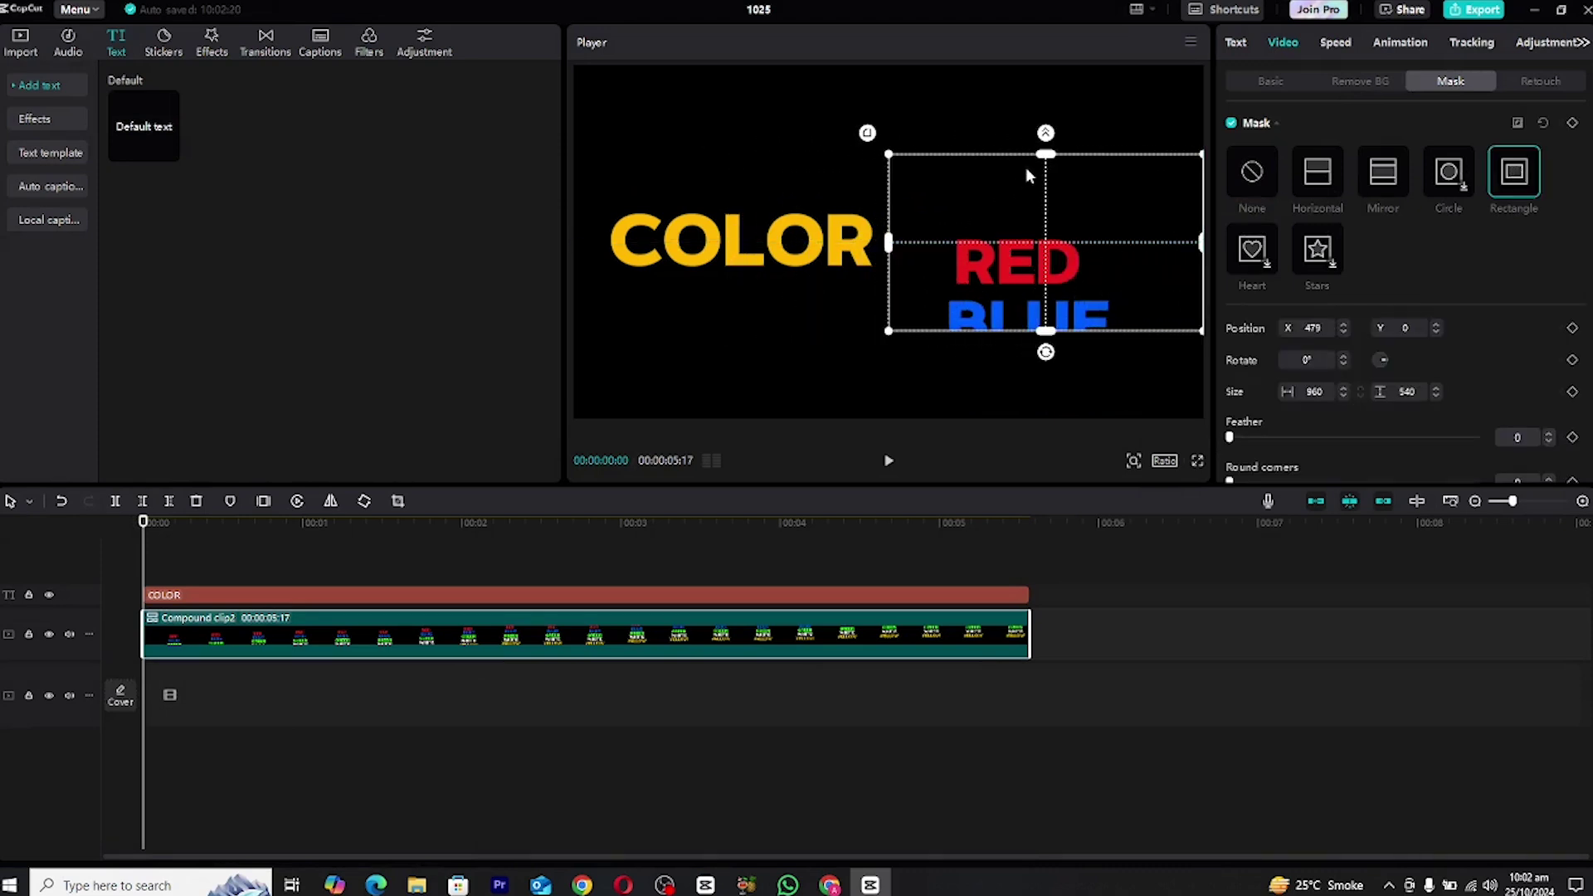
drag(1046, 155, 1060, 260)
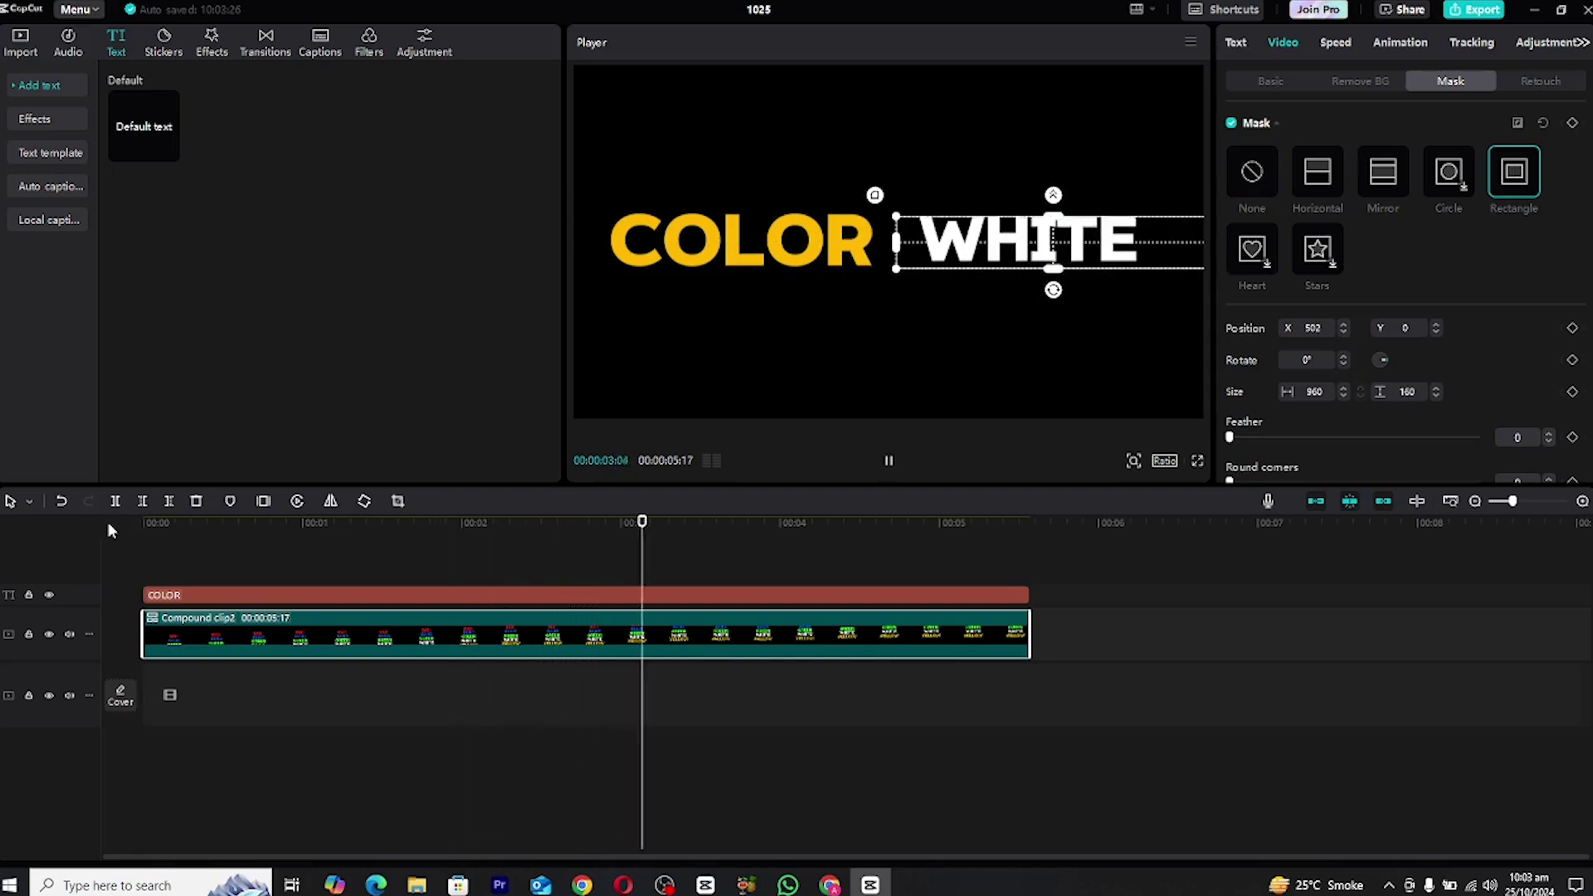
scroll(1301, 332, down, 1)
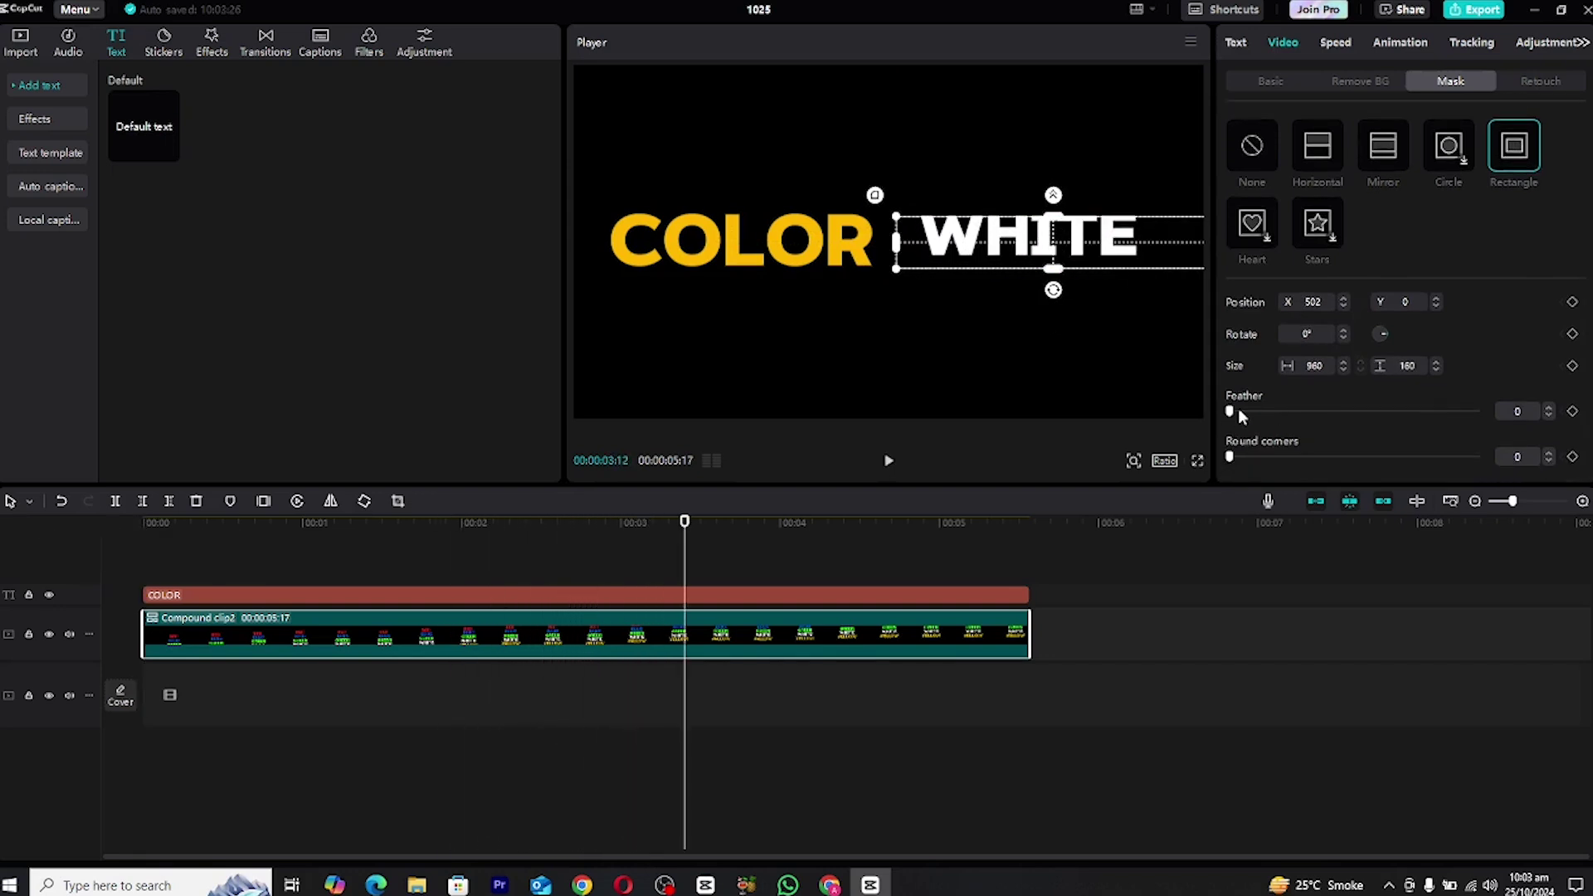
drag(1231, 413, 1255, 412)
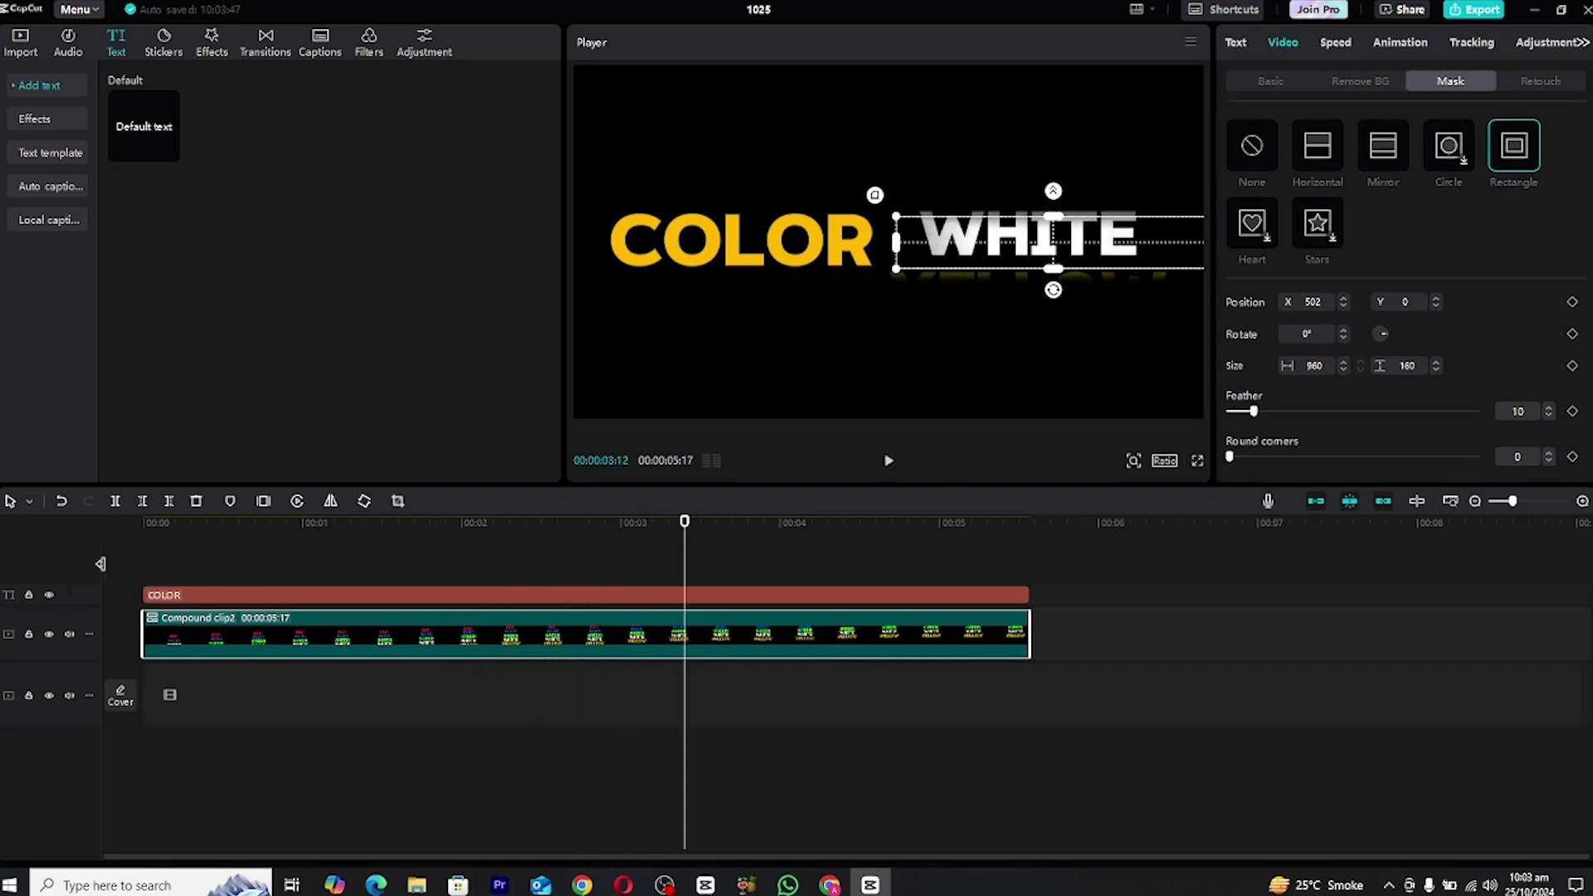
click(167, 525)
key(space)
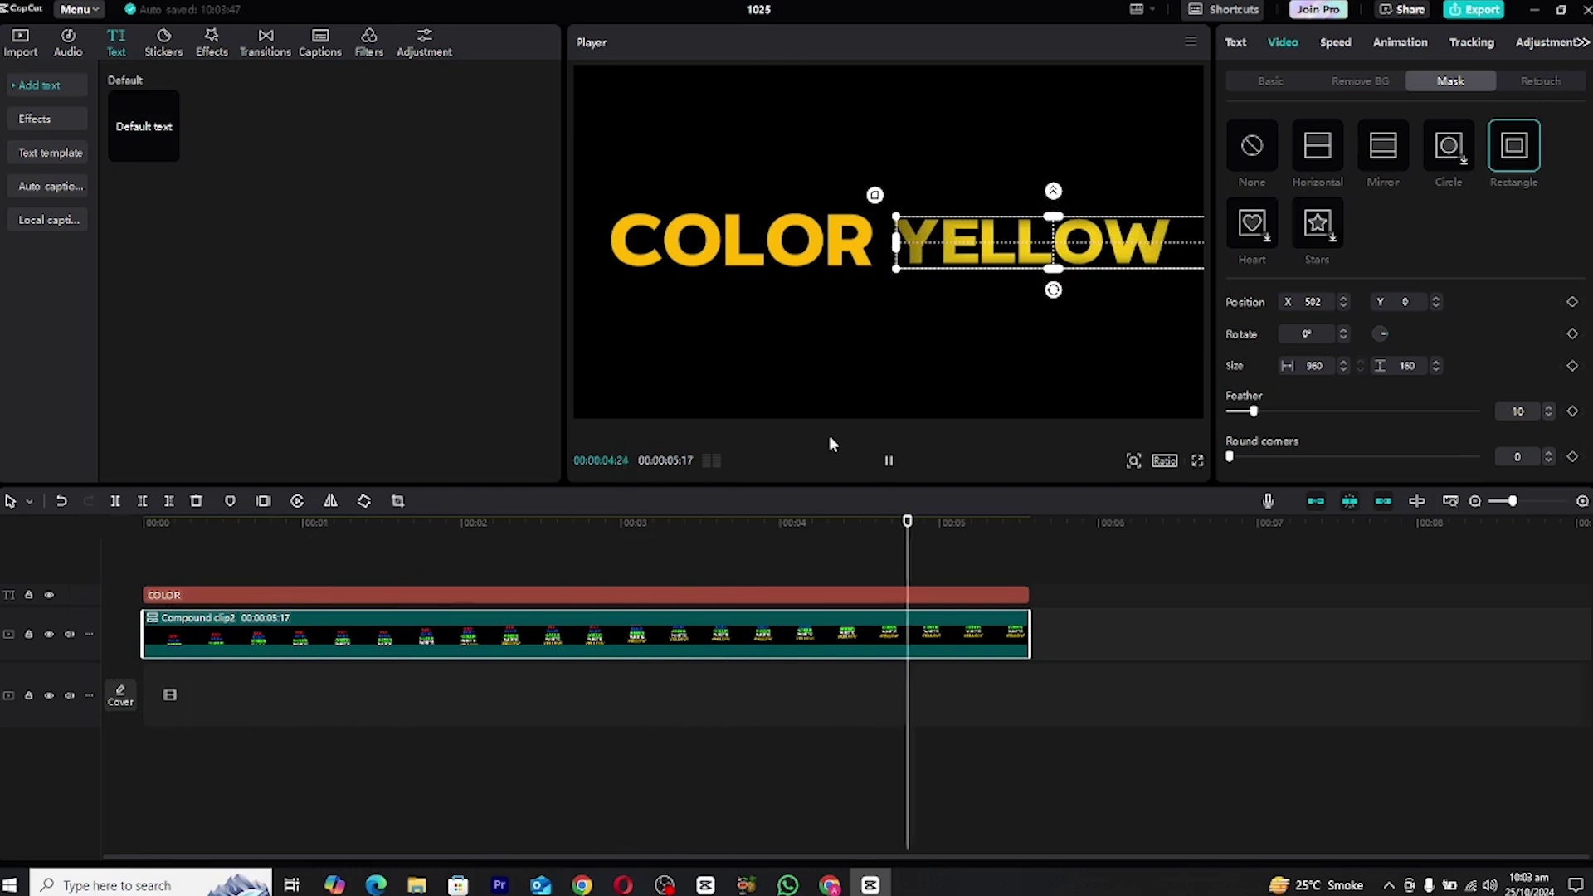
Raise the mask feather from 10 to 28 and rewind the playhead to the start.
drag(1253, 411, 1299, 415)
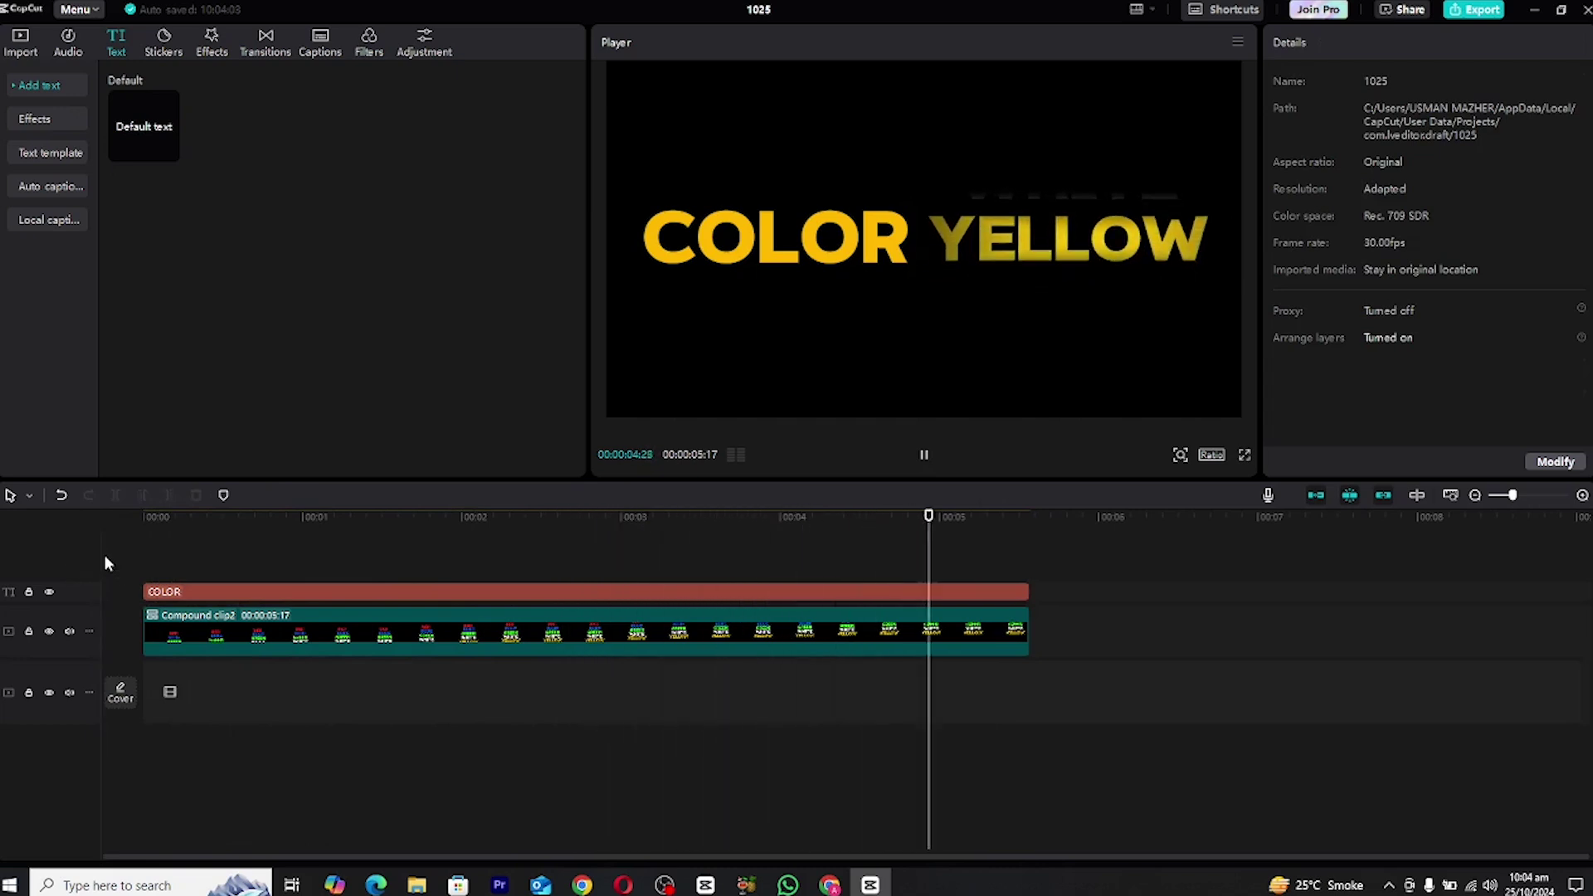
drag(191, 519, 98, 531)
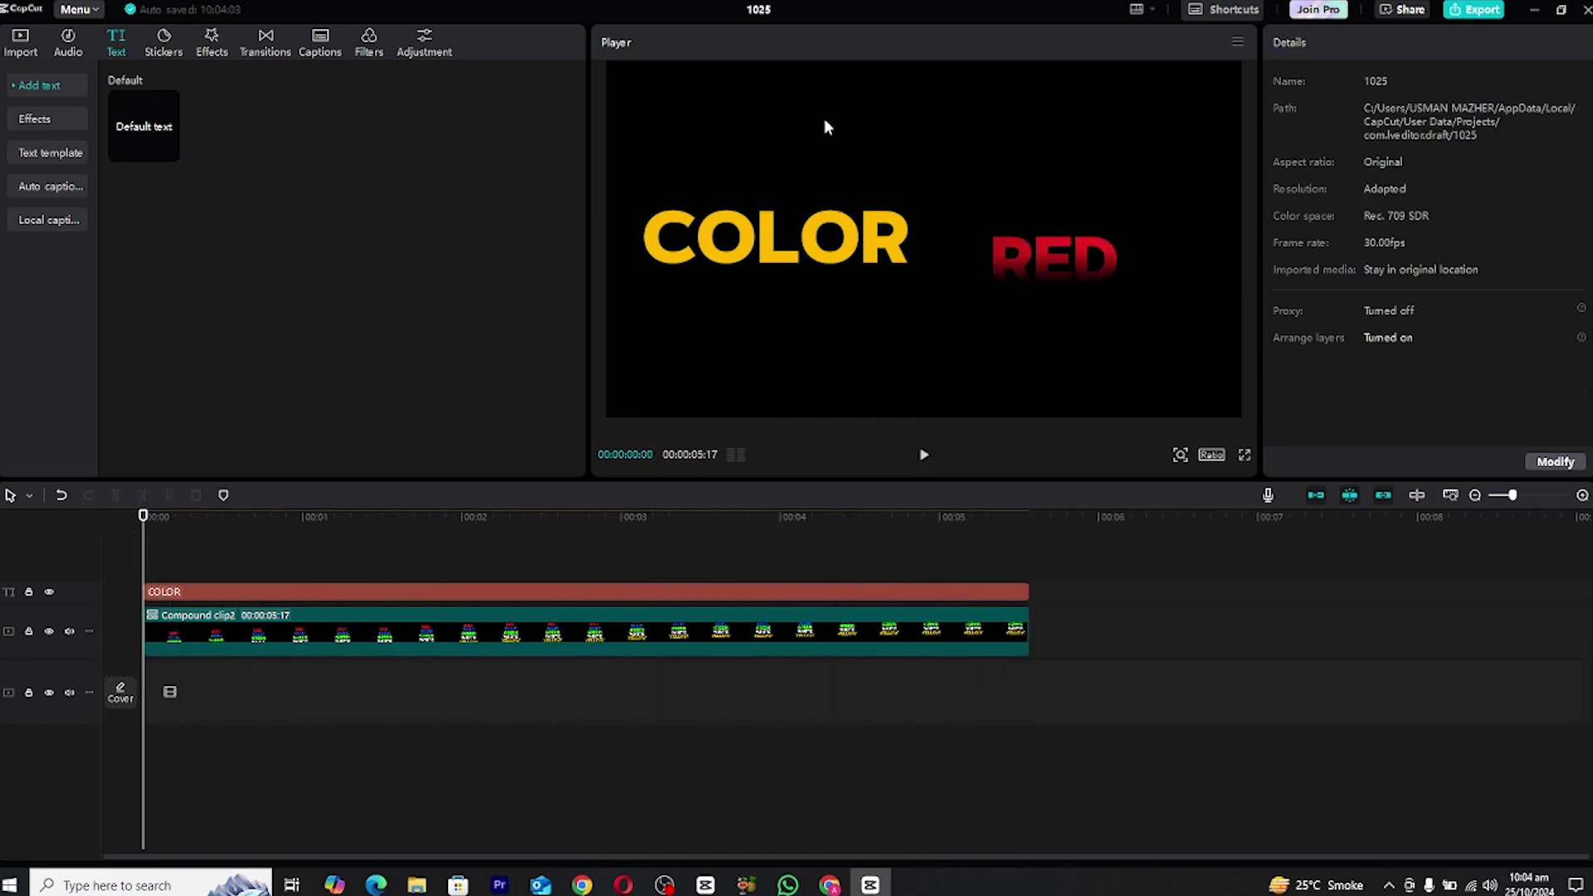